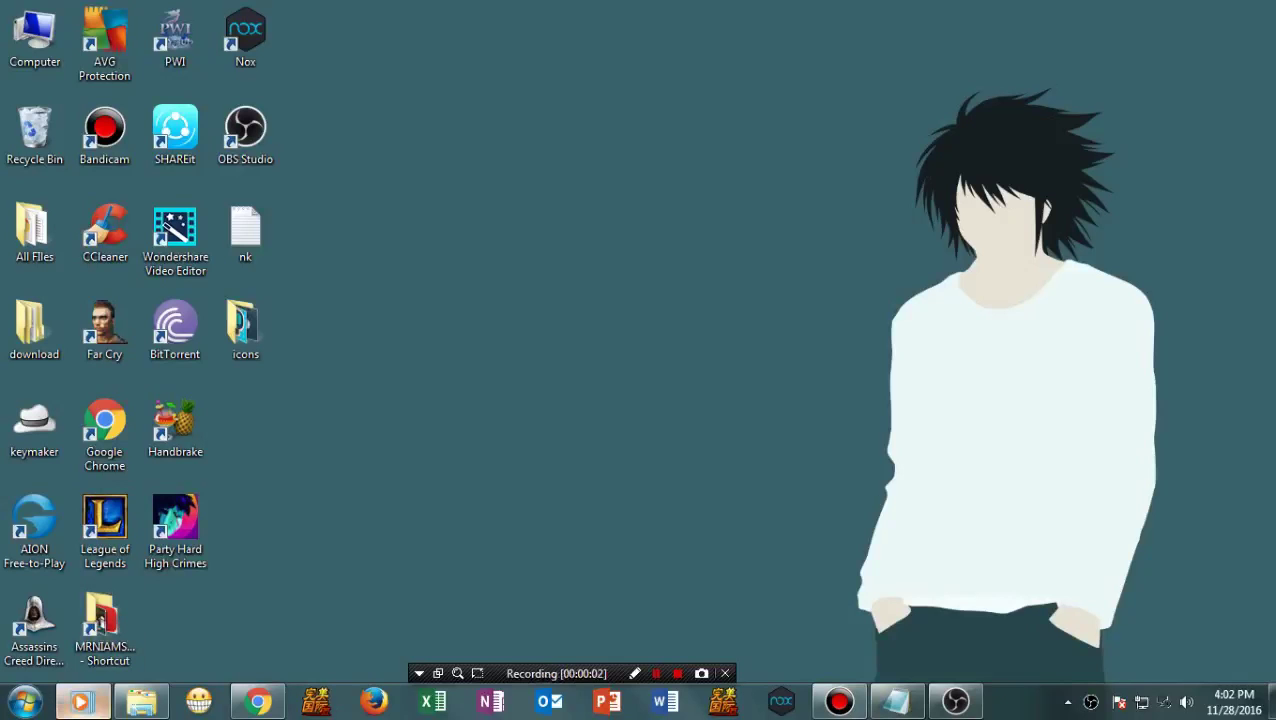
# Switch to Google Chrome and start downloading the Windows 7+ installer of OBS Studio from obsproject.com
pyautogui.moveTo(82, 702)
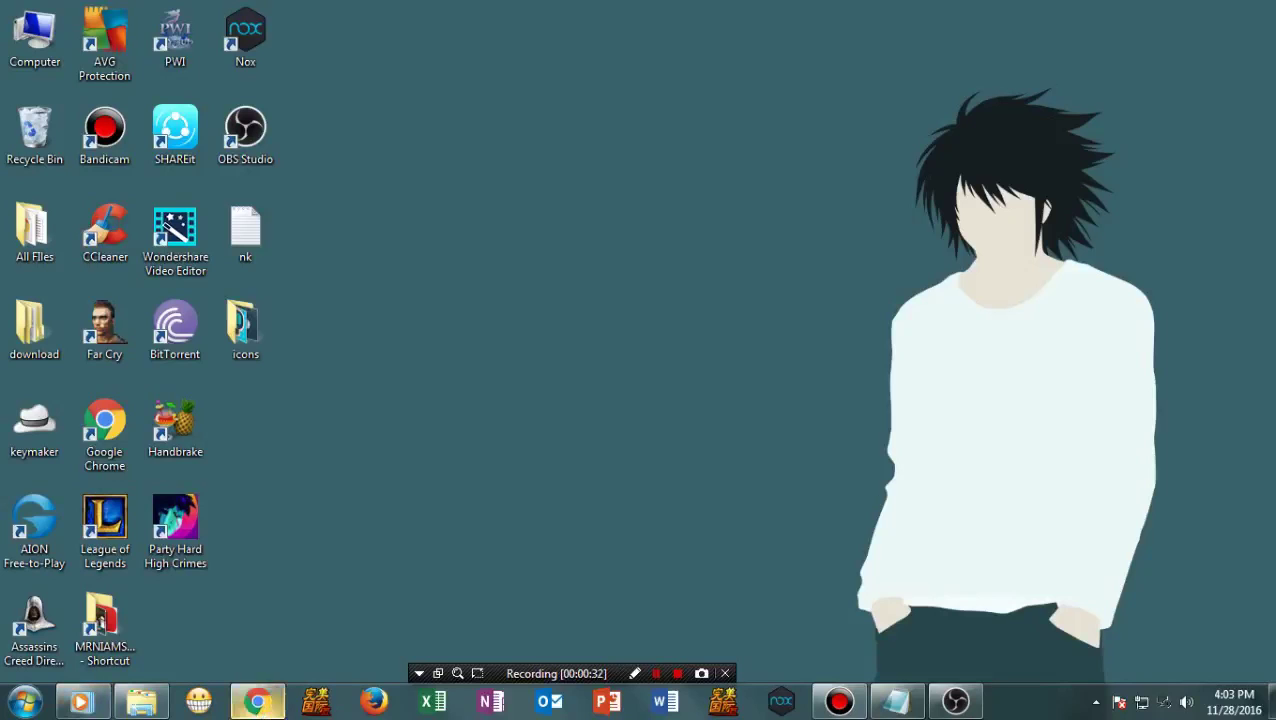
pyautogui.click(258, 701)
pyautogui.click(145, 12)
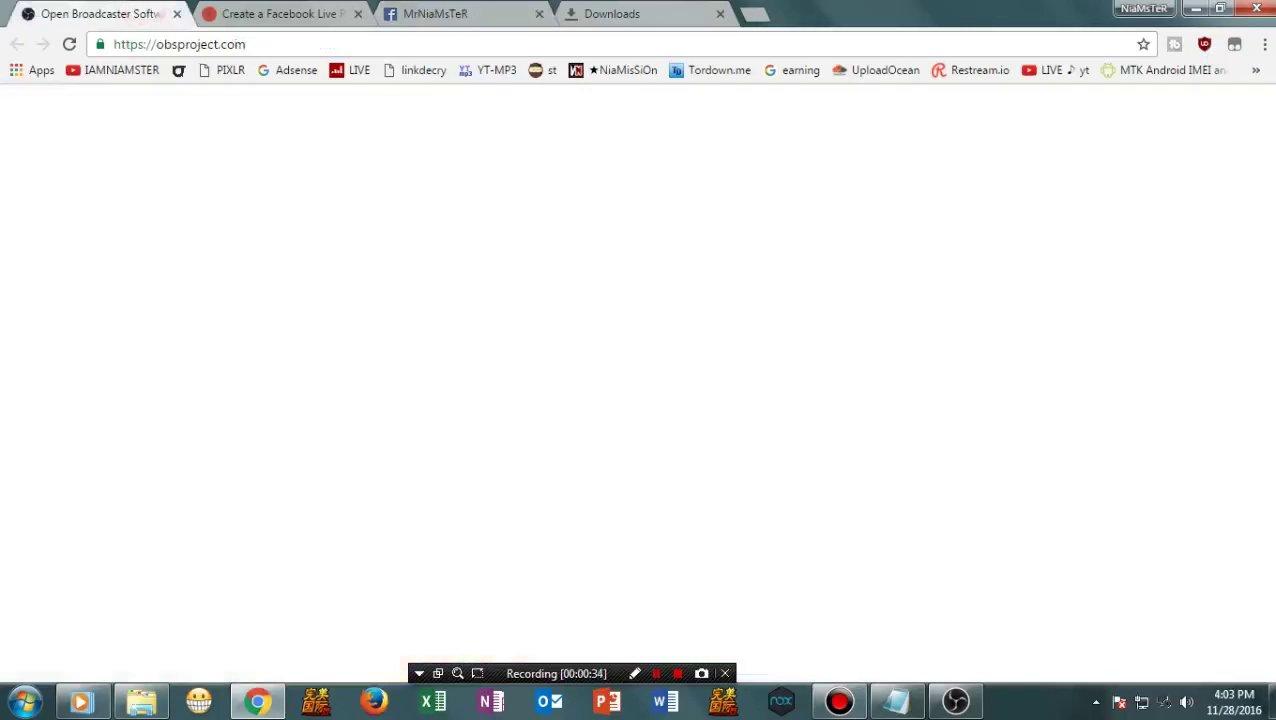
pyautogui.scroll(-4, 638, 400)
pyautogui.scroll(4, 638, 400)
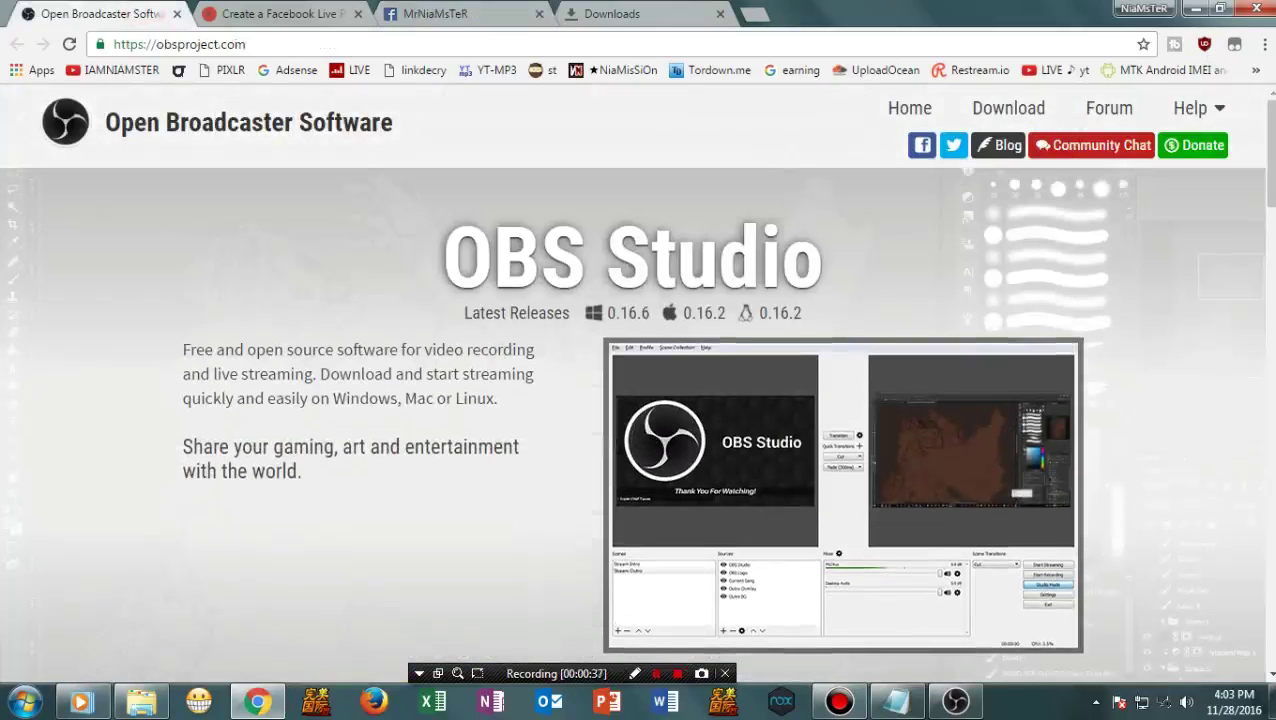
pyautogui.scroll(-4, 409, 345)
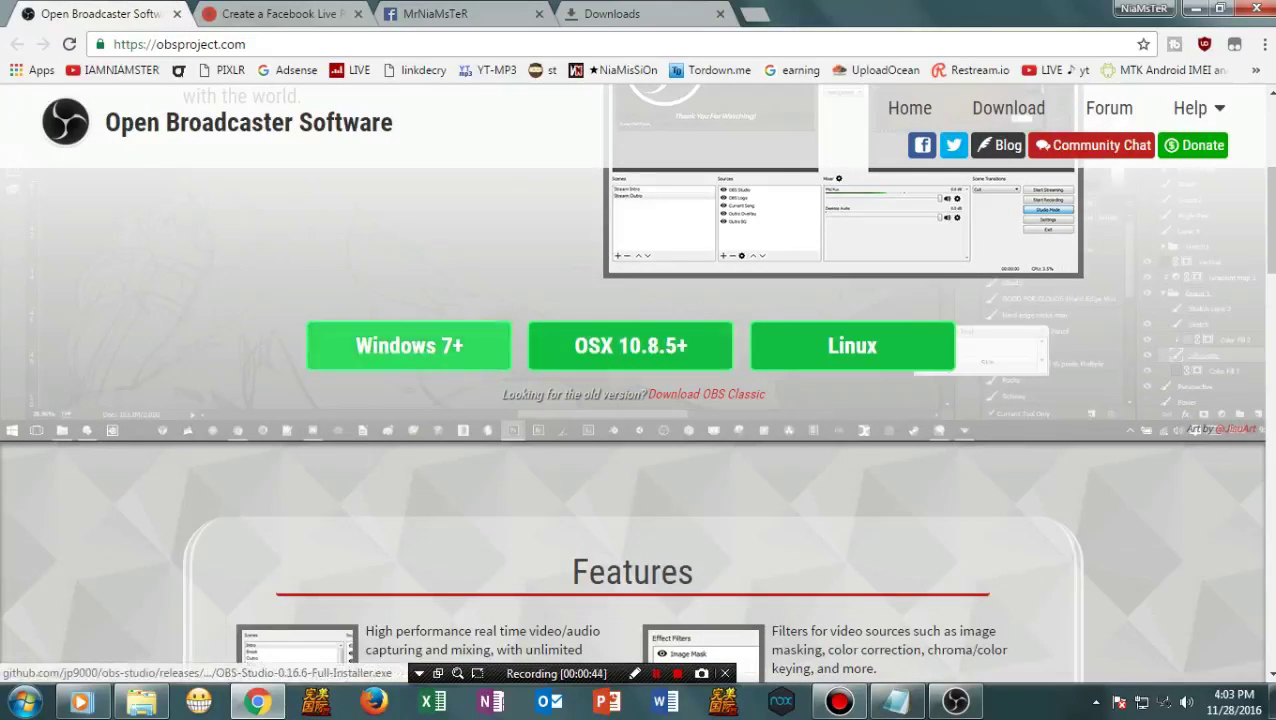
pyautogui.click(409, 345)
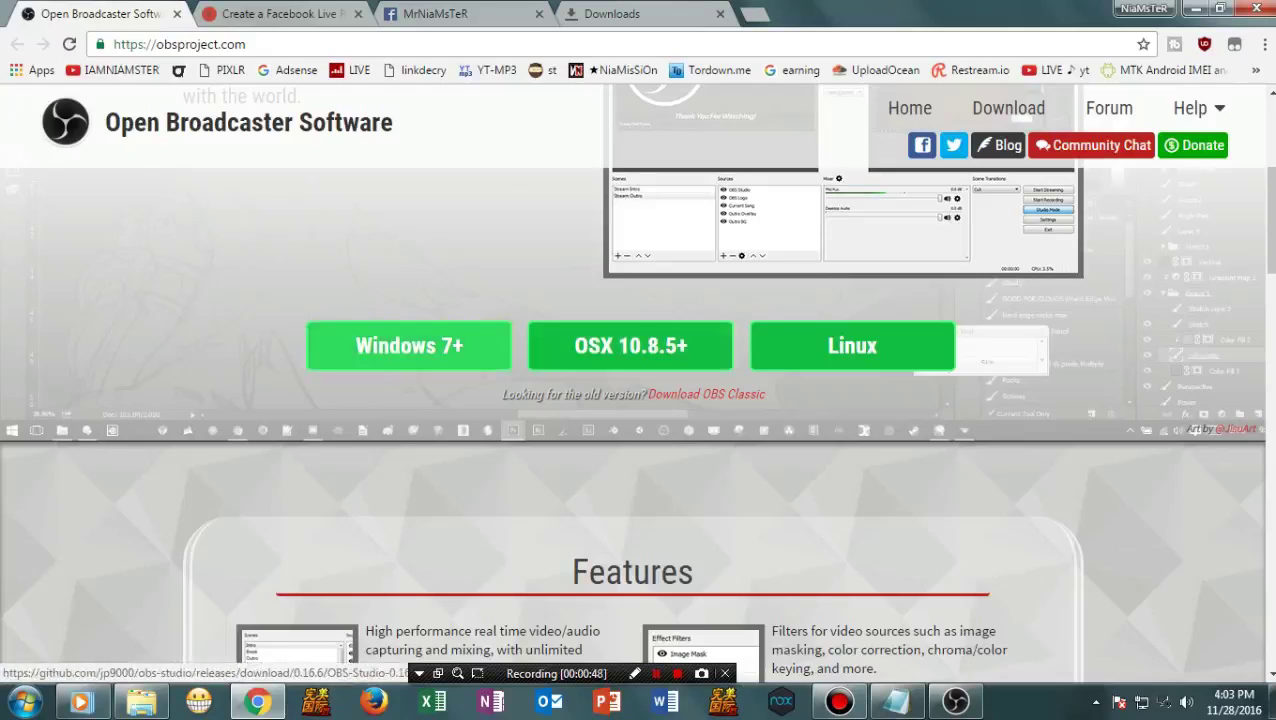
pyautogui.click(409, 345)
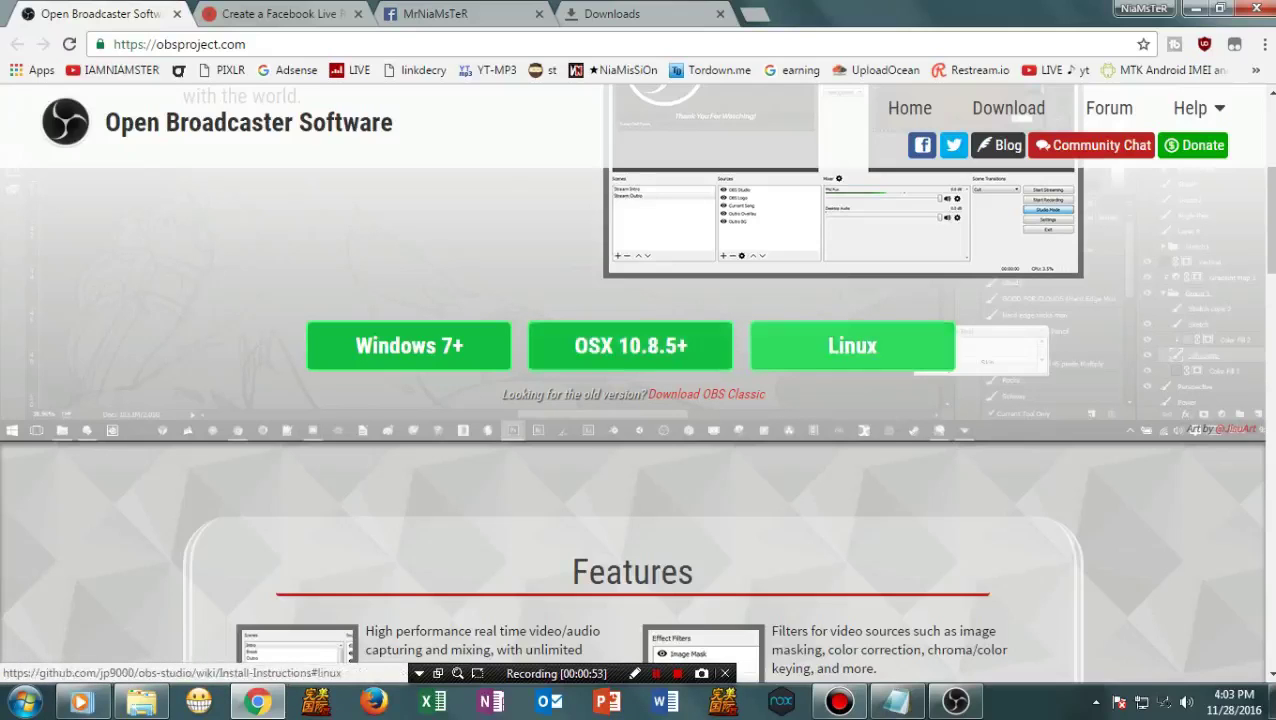
pyautogui.click(380, 347)
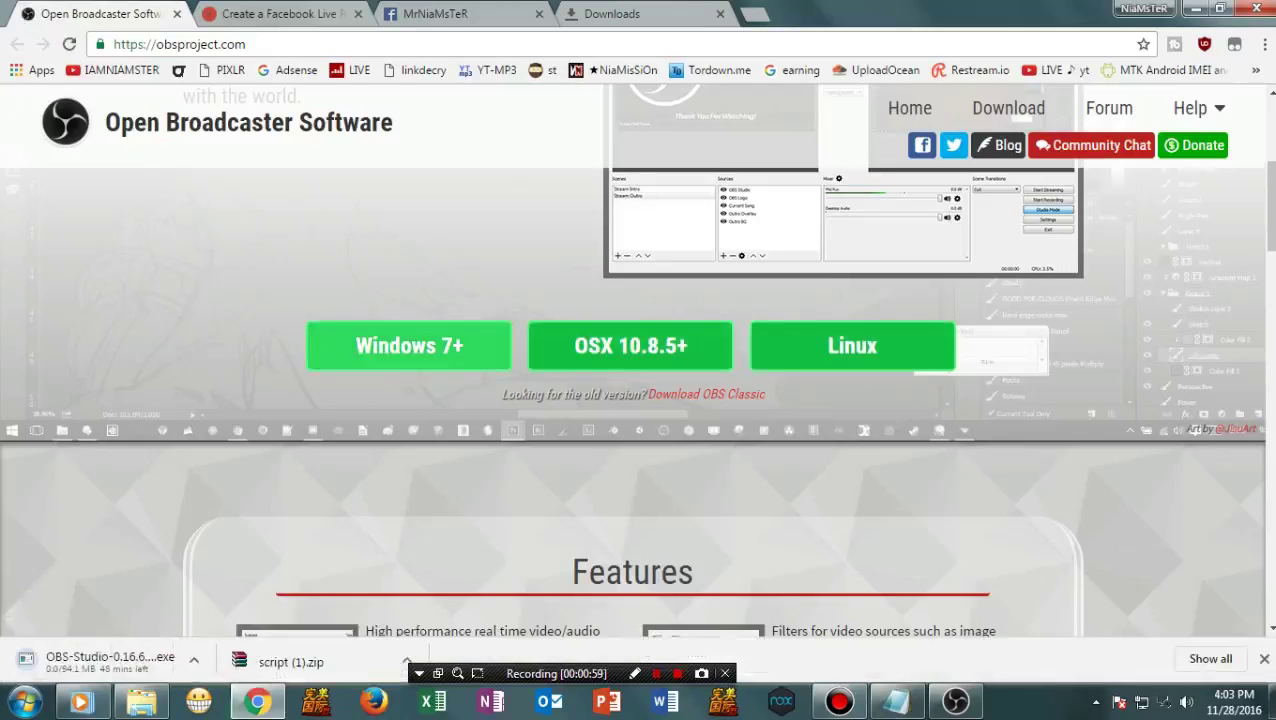
# Cancel the running OBS Studio installer download in the browser's download list
pyautogui.hotkey('ctrl', 'j')
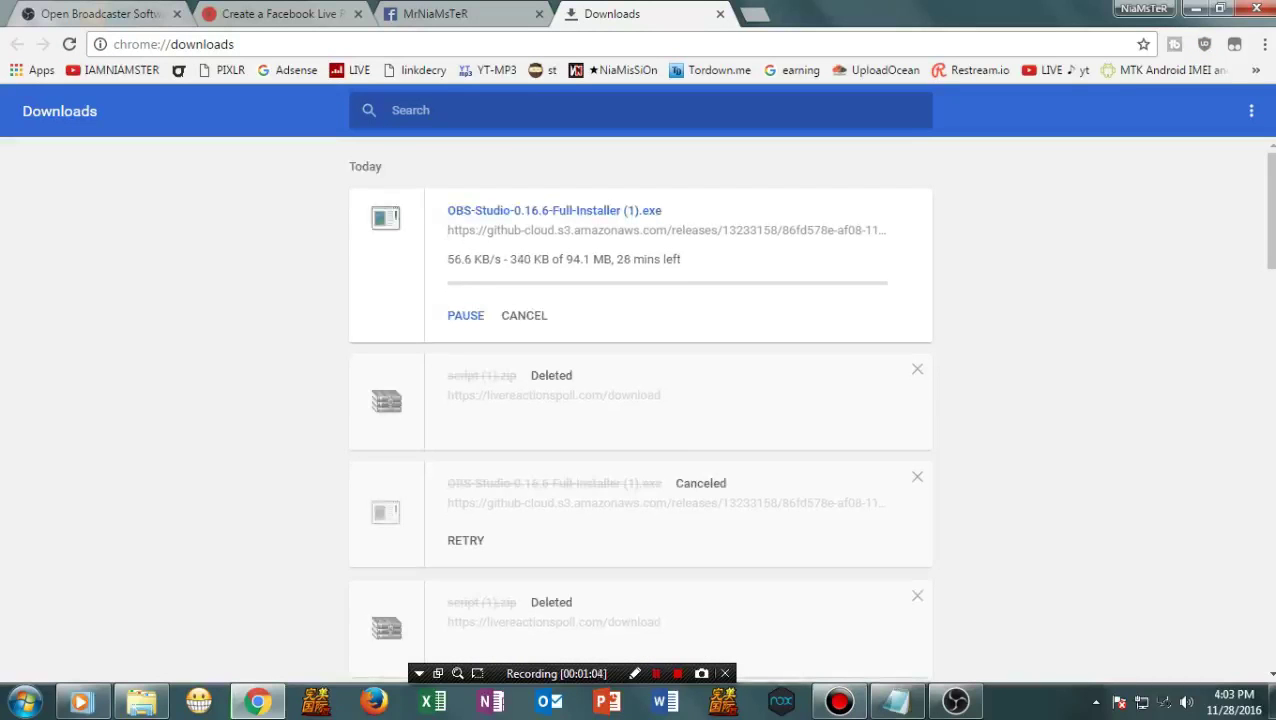
pyautogui.click(526, 310)
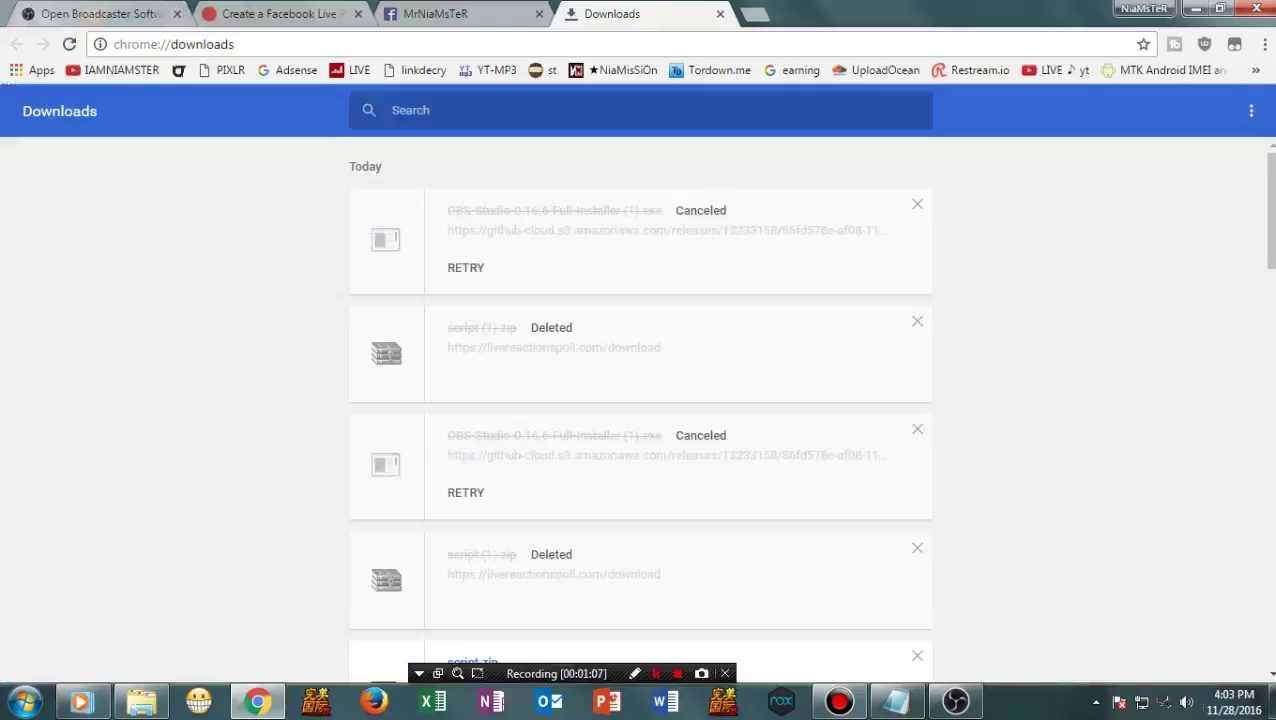
# Launch OBS Studio from the desktop and open its settings
pyautogui.click(1230, 711)
pyautogui.click(1268, 700)
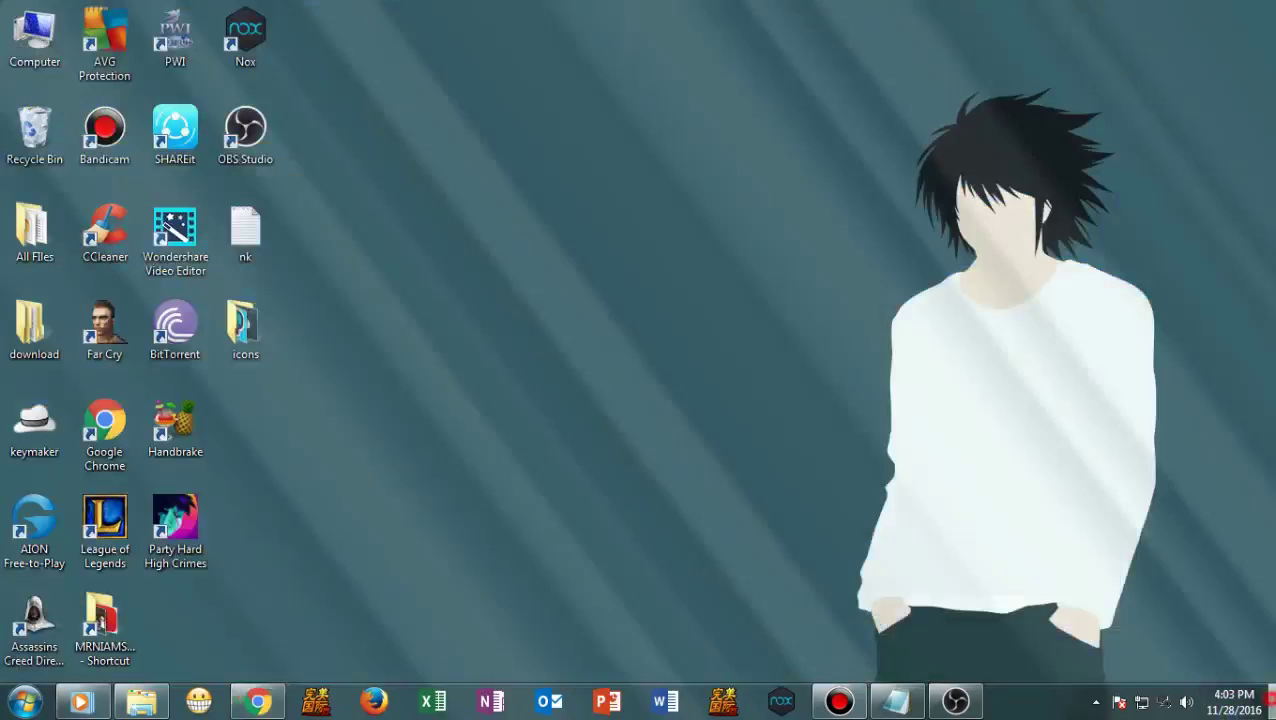
pyautogui.click(245, 130)
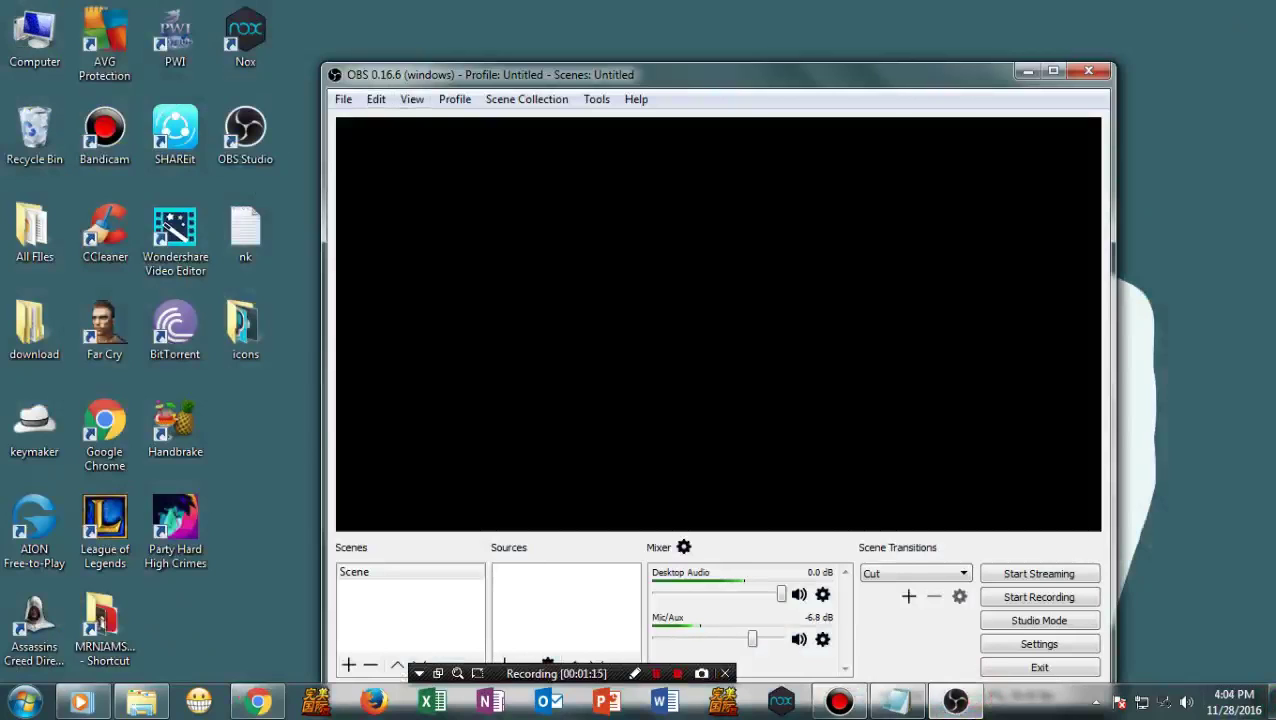
pyautogui.click(343, 99)
pyautogui.click(370, 172)
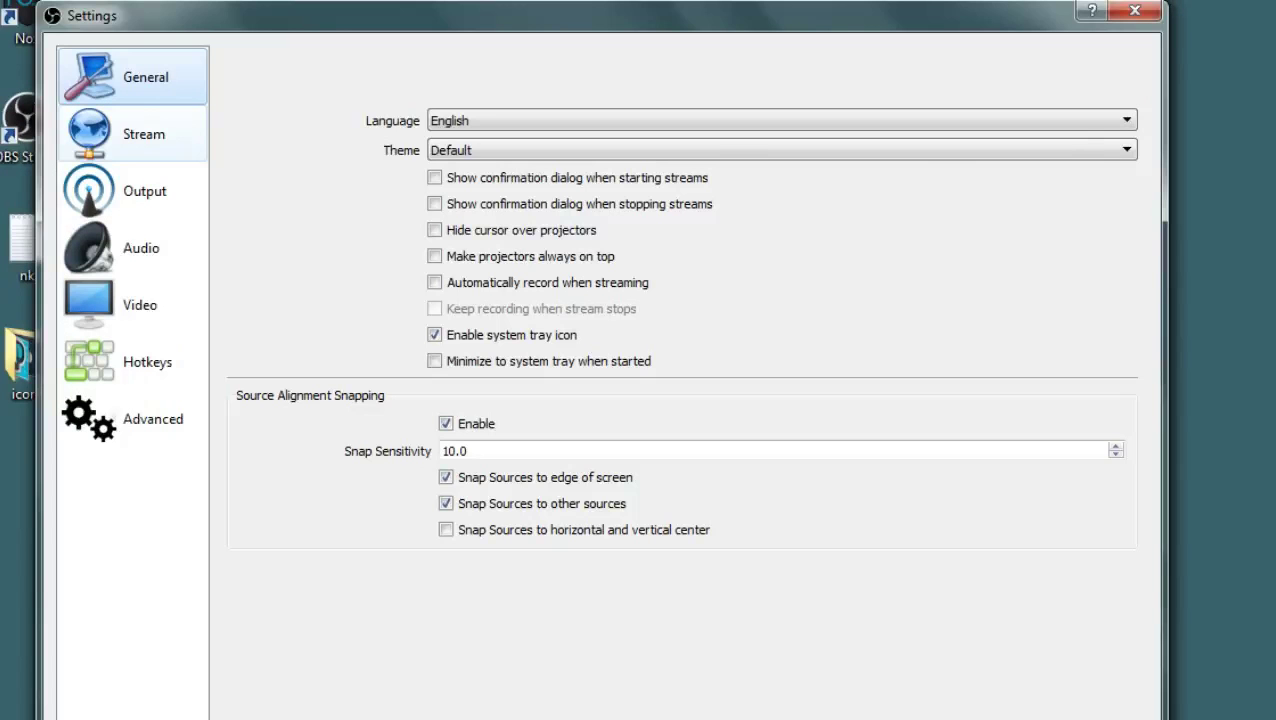
# In the stream settings, set the stream type to Streaming Services and the service to Facebook Live
pyautogui.click(323, 140)
pyautogui.click(610, 87)
pyautogui.click(470, 69)
pyautogui.click(470, 68)
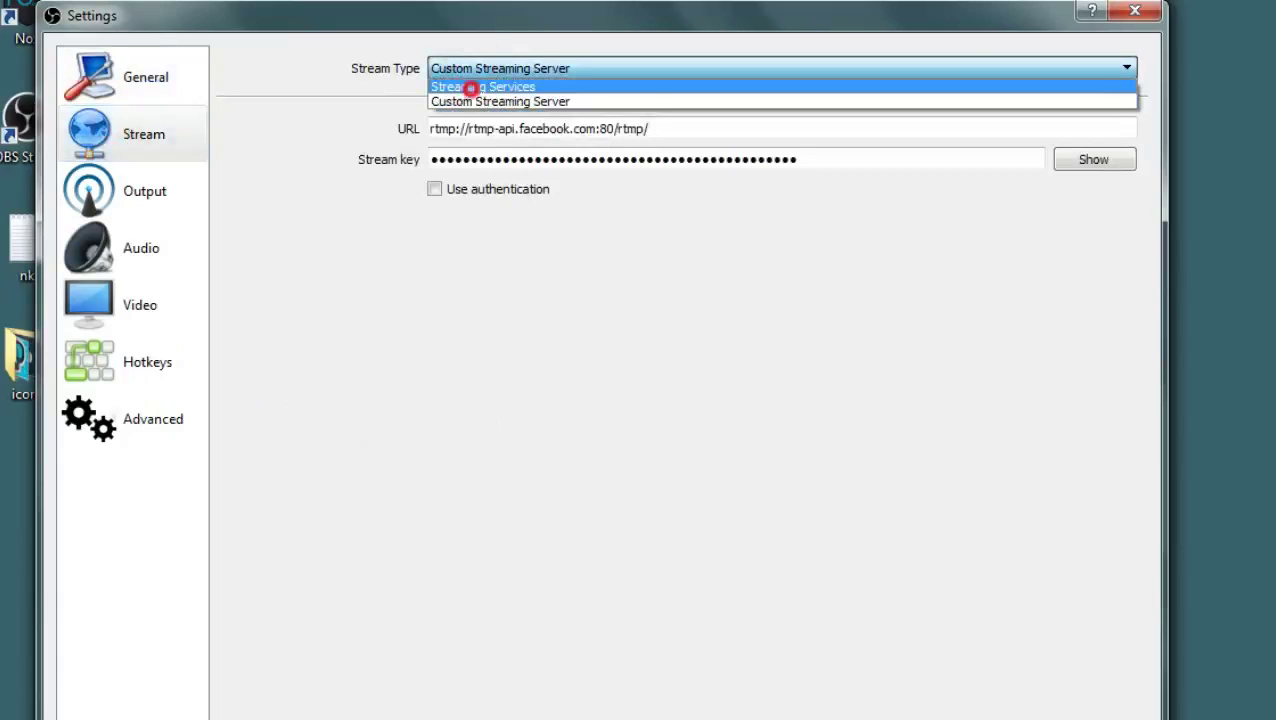
pyautogui.click(470, 87)
pyautogui.click(461, 127)
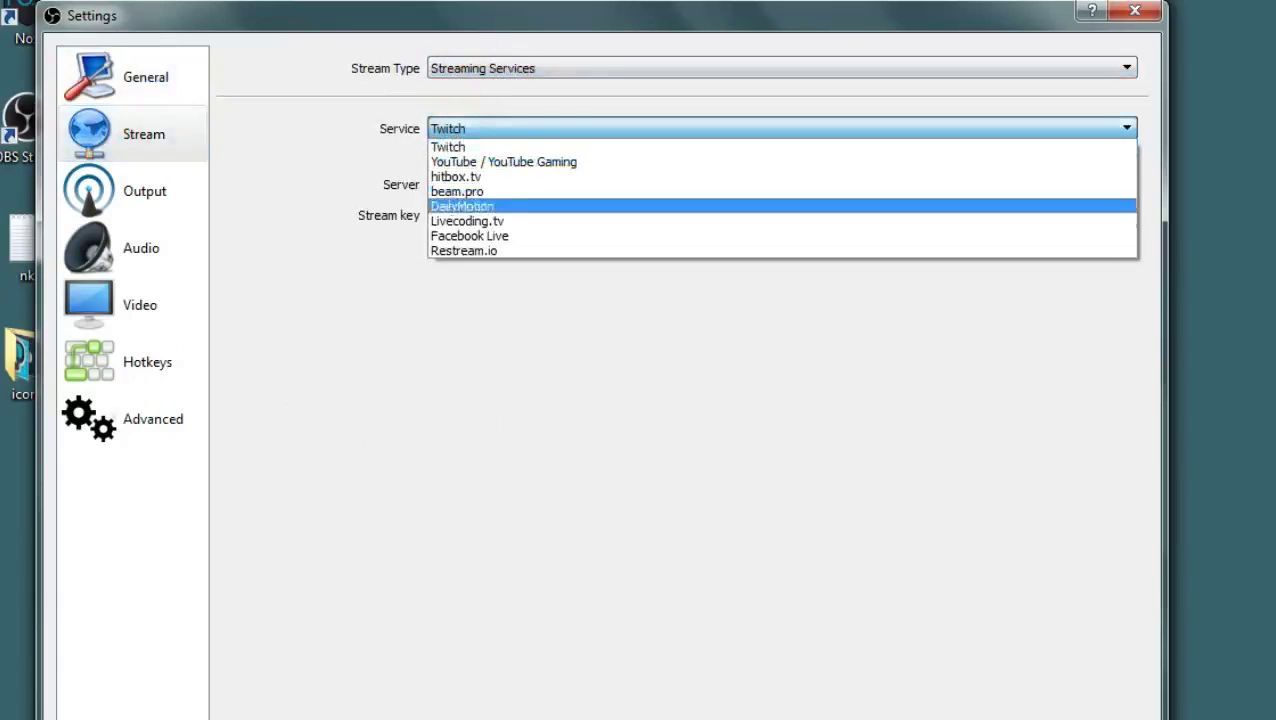
pyautogui.click(461, 234)
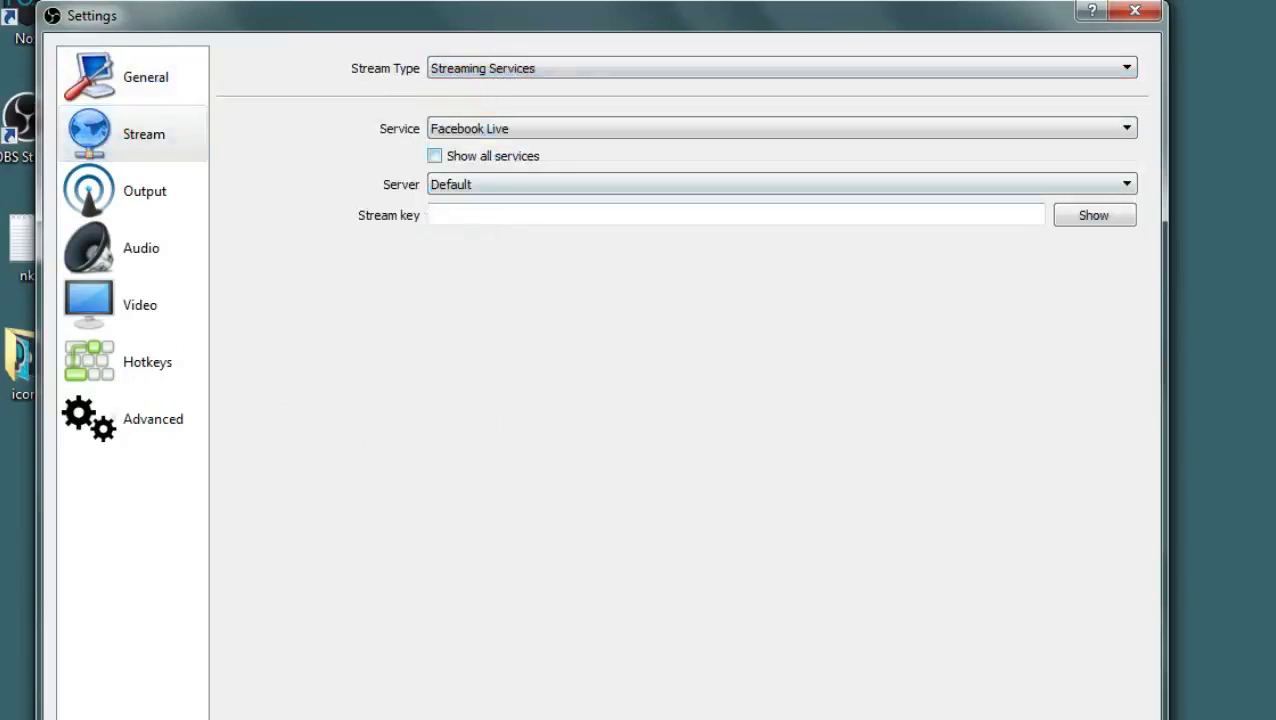
pyautogui.click(441, 214)
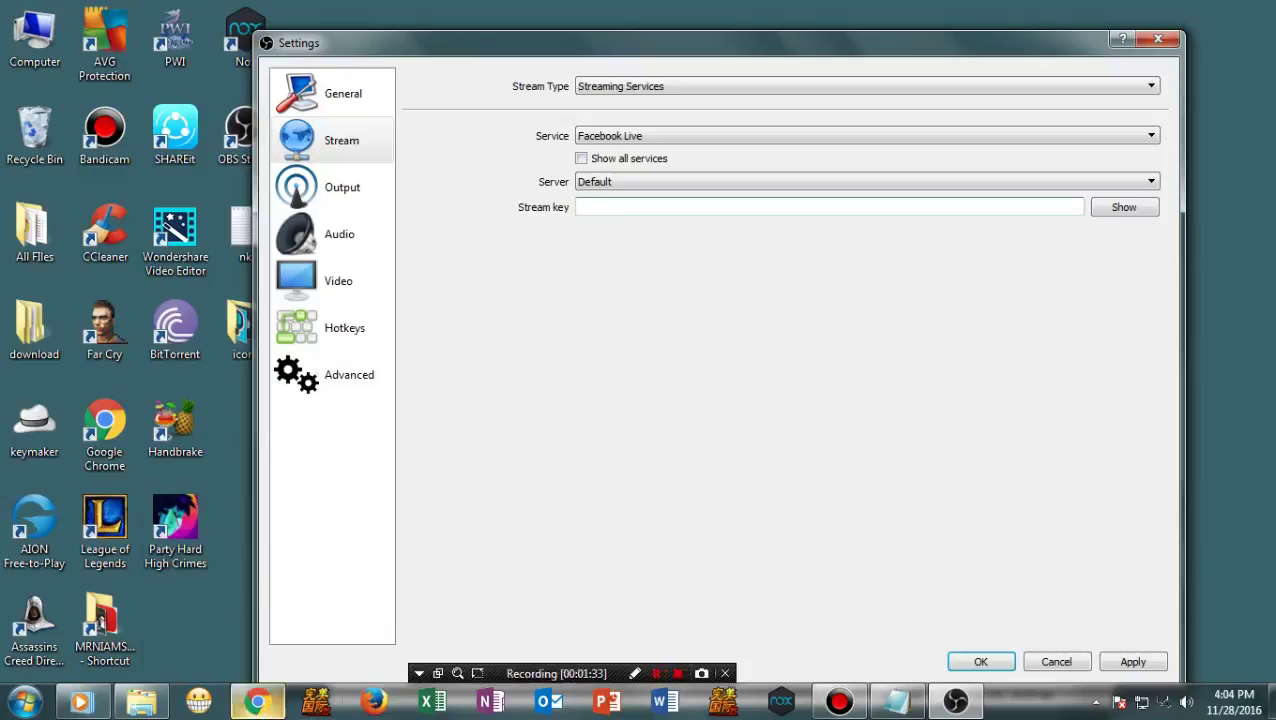
# Switch to Google Chrome and bring up the already open Facebook page
pyautogui.click(268, 708)
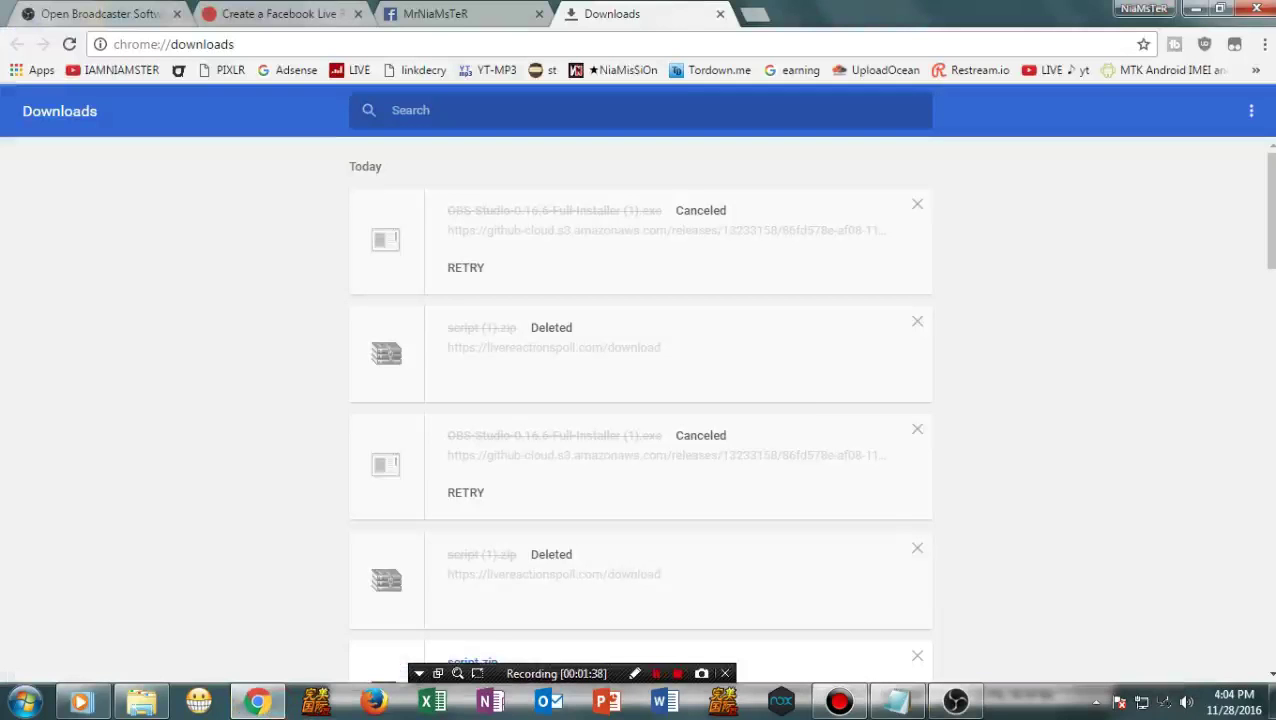
pyautogui.click(437, 13)
pyautogui.click(472, 189)
pyautogui.scroll(3, 472, 189)
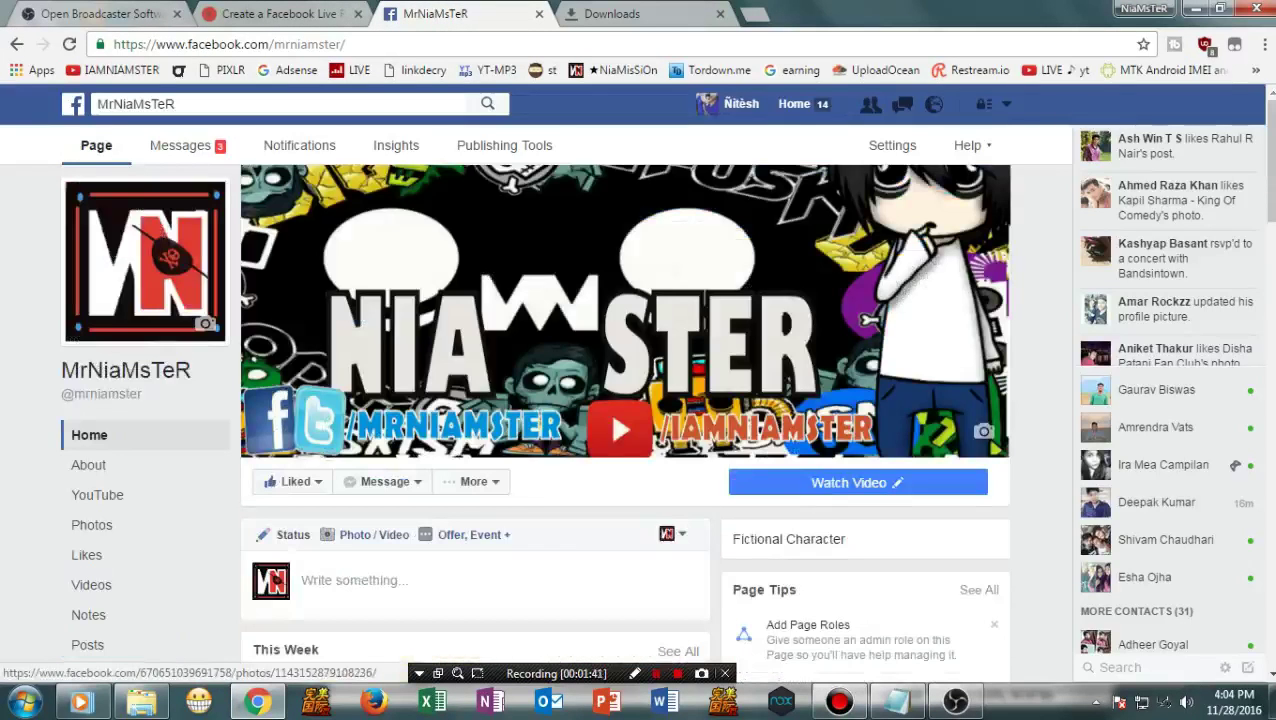
pyautogui.scroll(-3, 620, 350)
pyautogui.scroll(3, 620, 350)
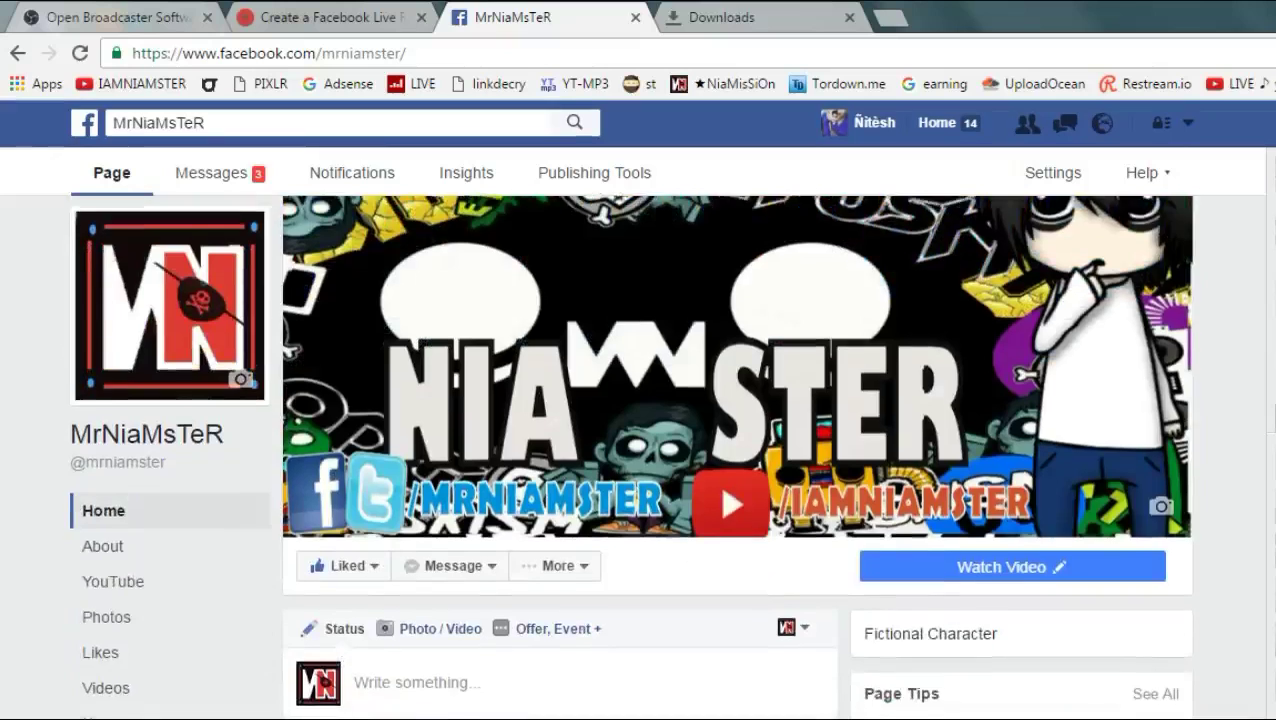
pyautogui.scroll(-2, 640, 430)
pyautogui.scroll(2, 640, 455)
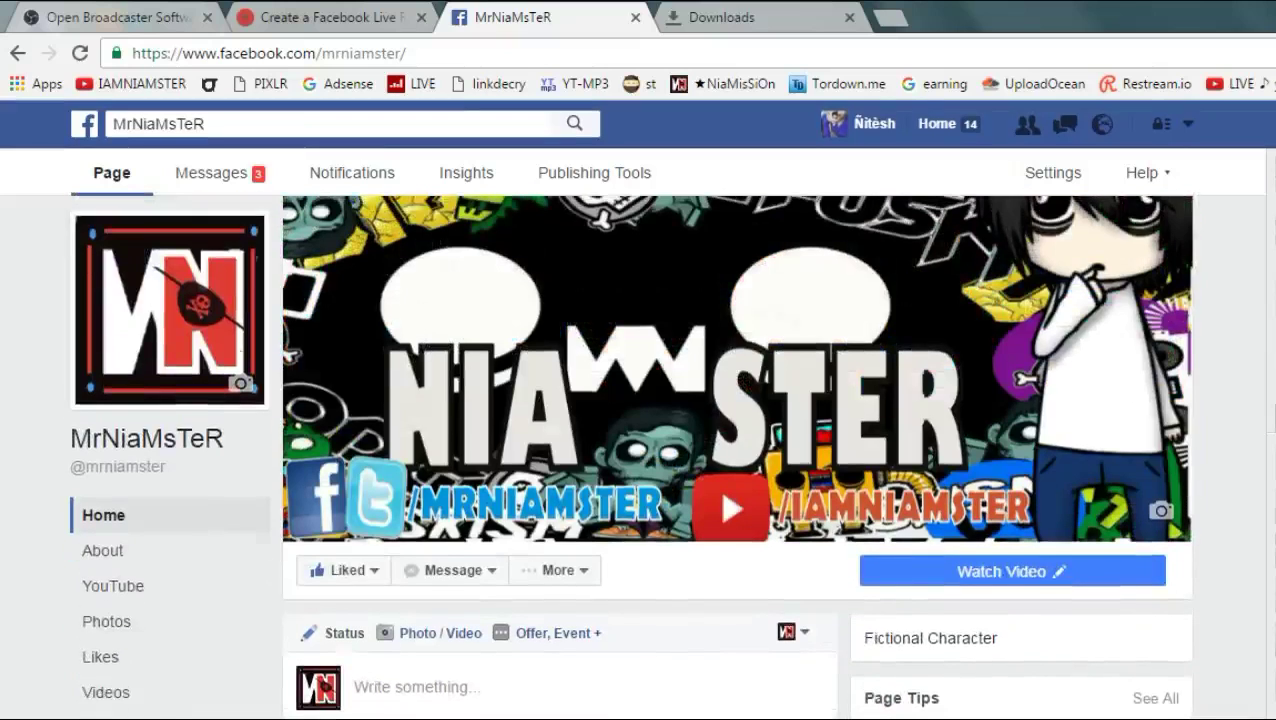
# Open the Video Library in the page's publishing tools and start creating a live video
pyautogui.click(586, 172)
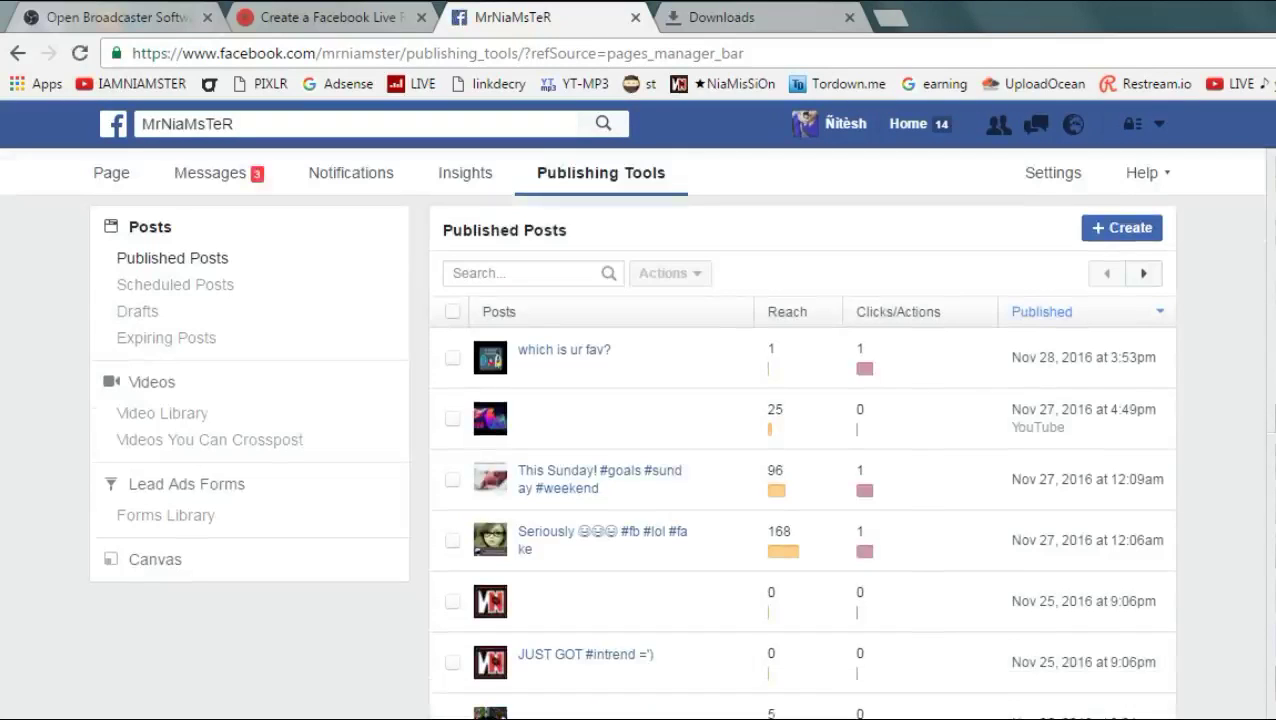
pyautogui.click(145, 412)
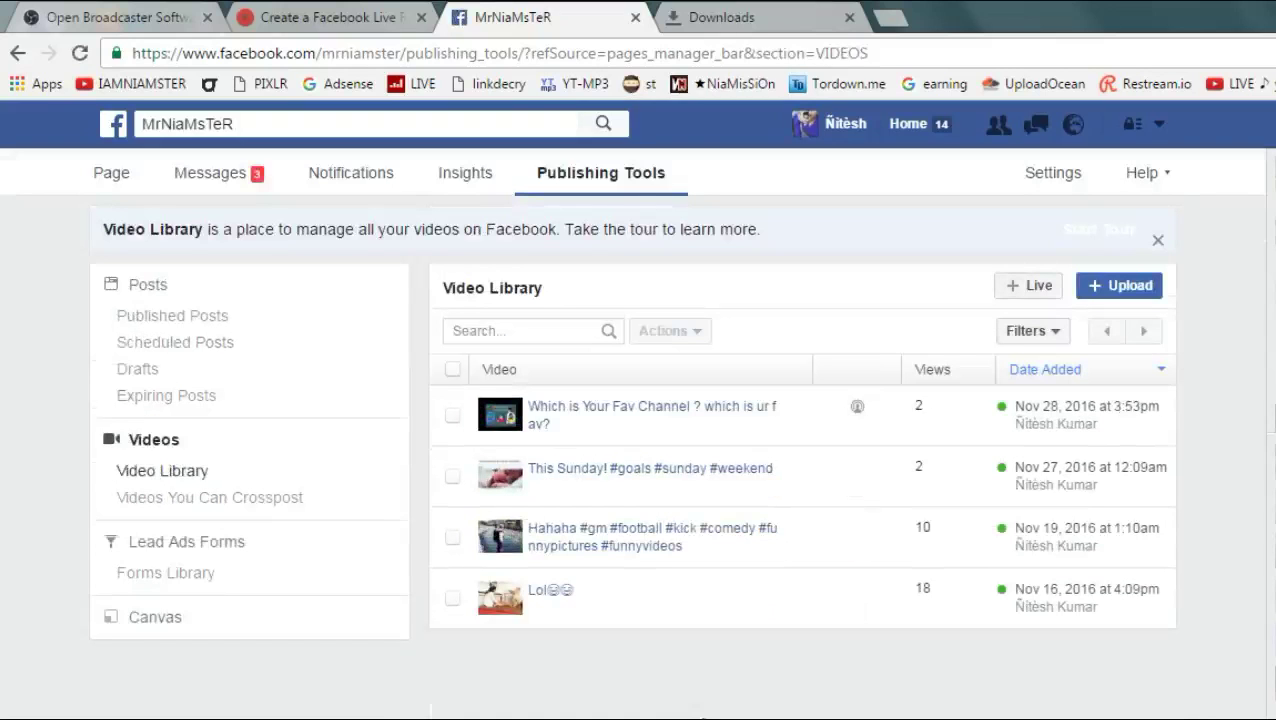
pyautogui.click(1003, 286)
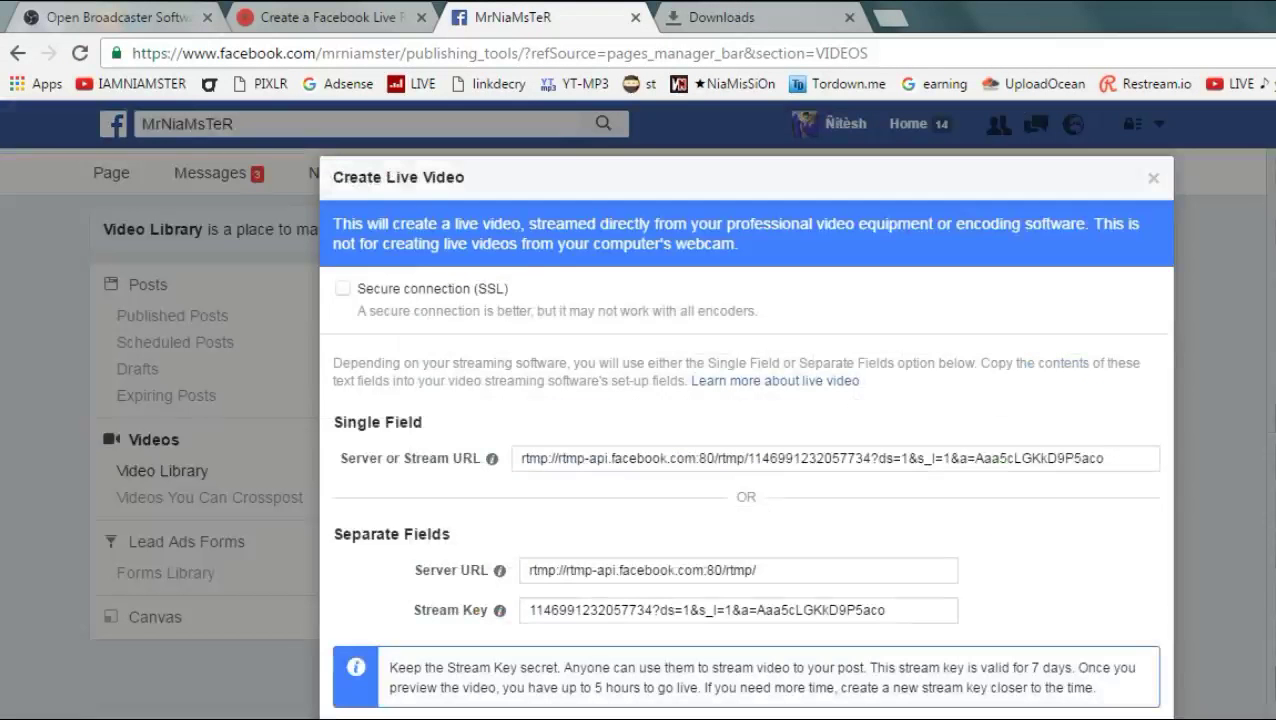
# Copy the live video's Server or Stream URL, paste it into the OBS Stream key field and save the settings
pyautogui.click(595, 457)
pyautogui.rightClick(596, 458)
pyautogui.click(652, 498)
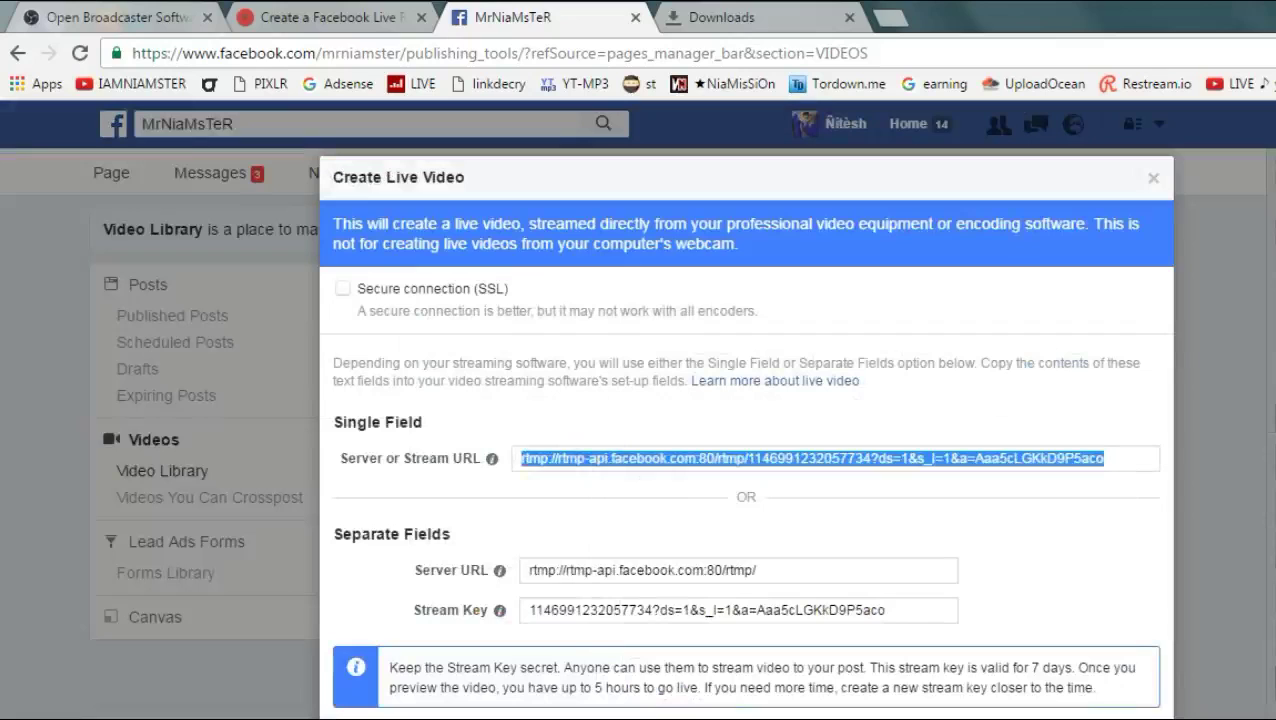
pyautogui.hotkey('alt', 'Tab')
pyautogui.click(712, 247)
pyautogui.rightClick(715, 245)
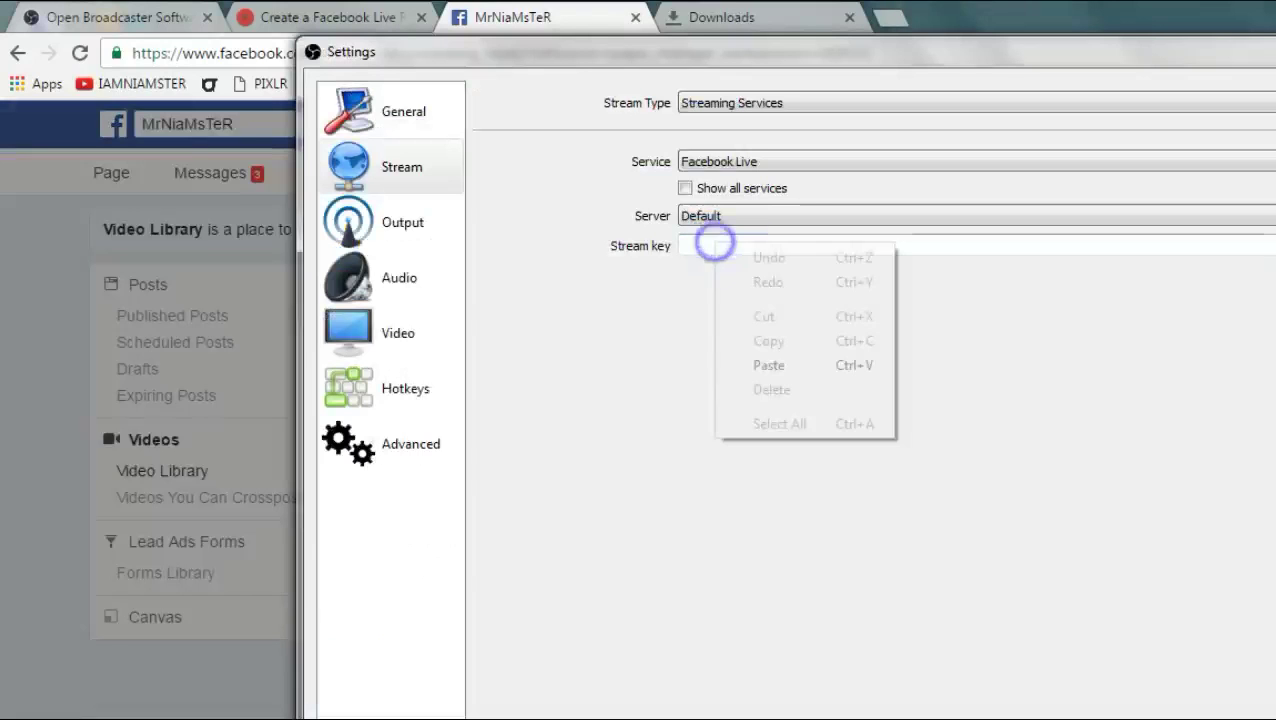
pyautogui.click(763, 360)
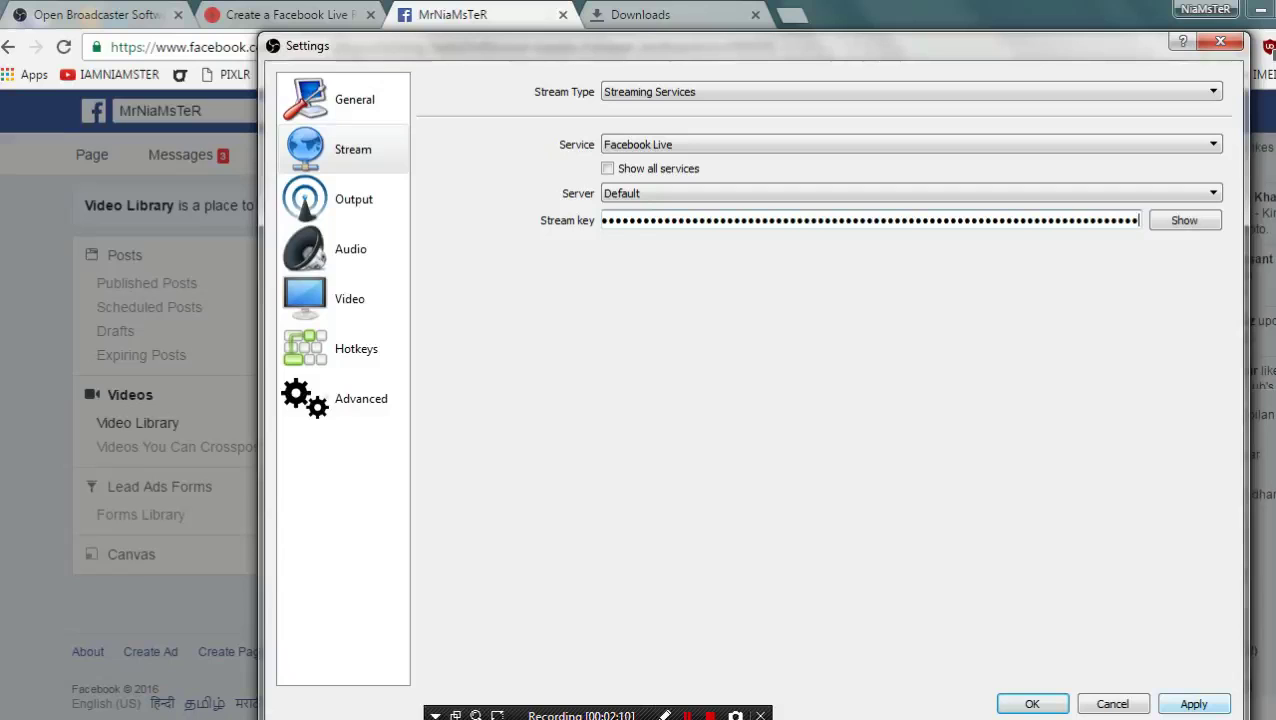
pyautogui.click(1193, 704)
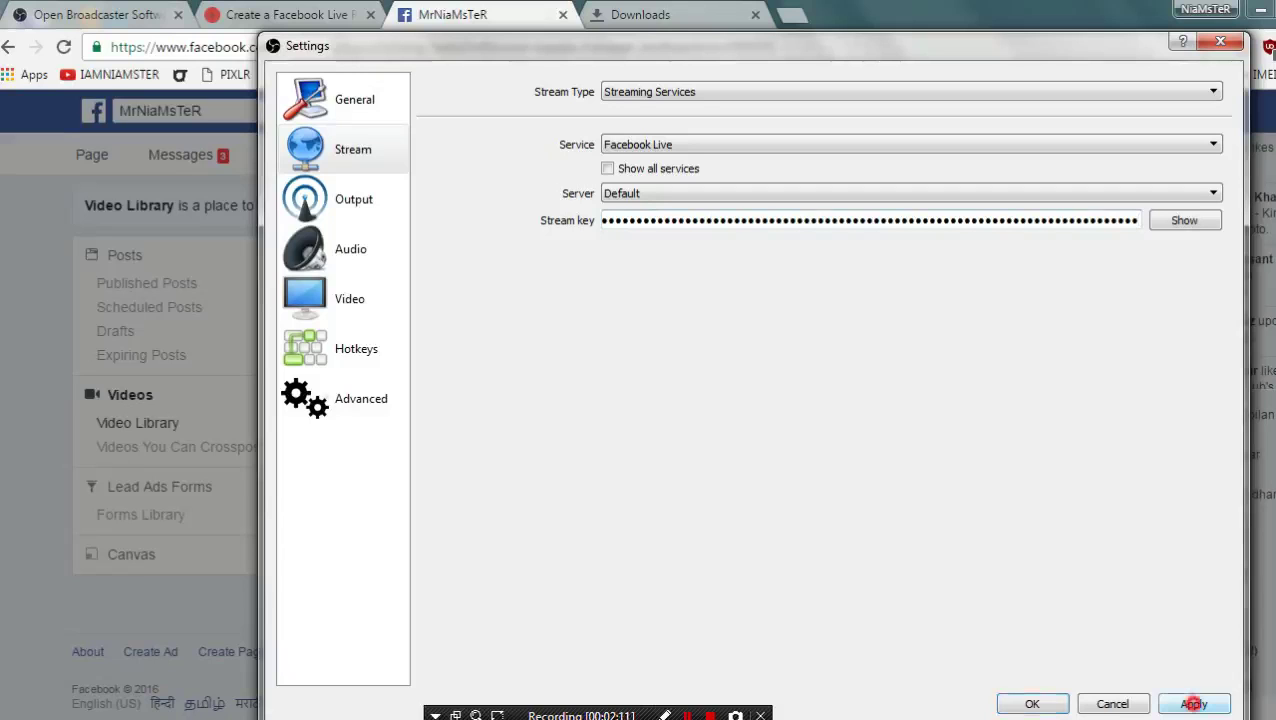
pyautogui.click(1032, 704)
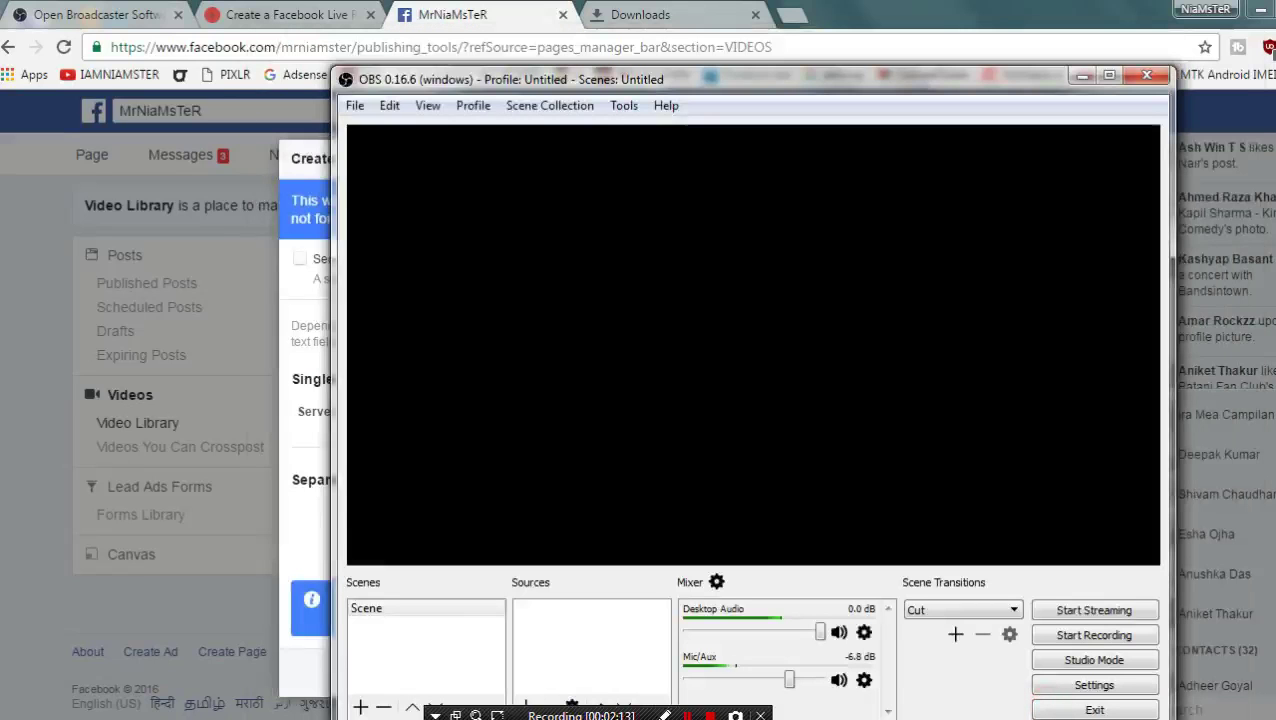
# Minimize OBS, open the Live Reactions Poll creation form in Chrome and examine its Access Token, Post ID and Streaming Resolution Width fields
pyautogui.click(1082, 76)
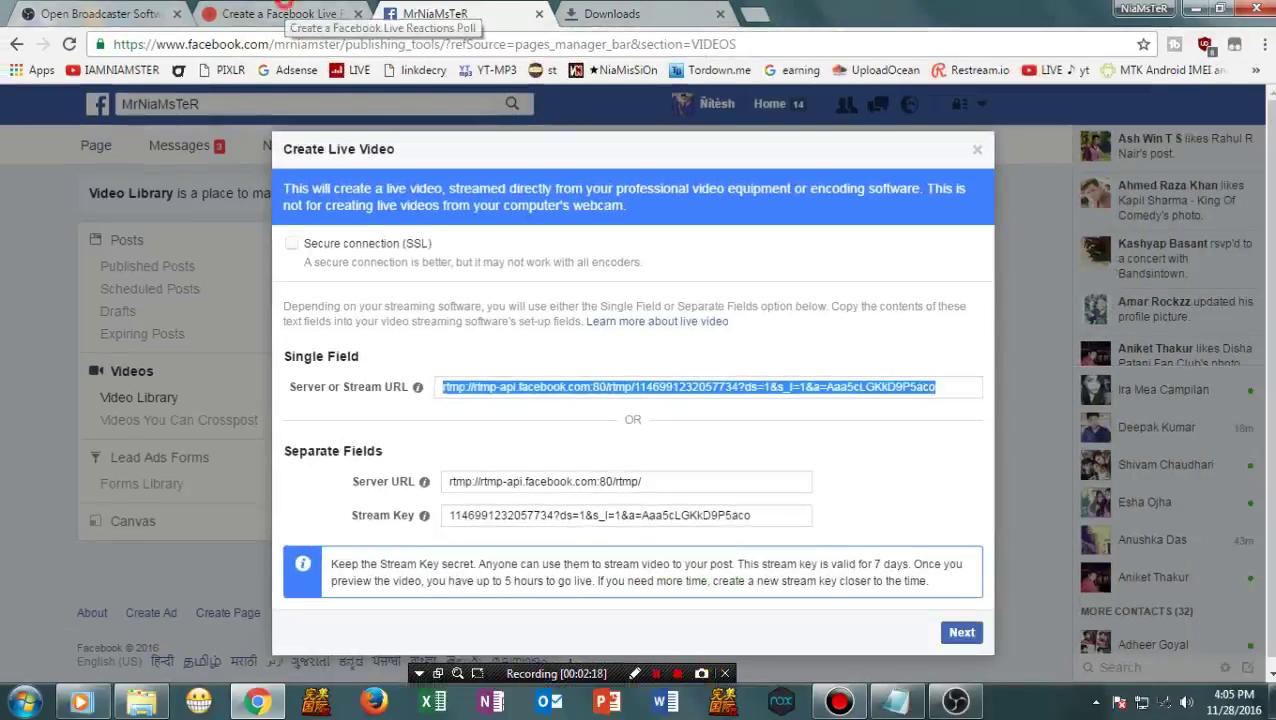
pyautogui.click(285, 14)
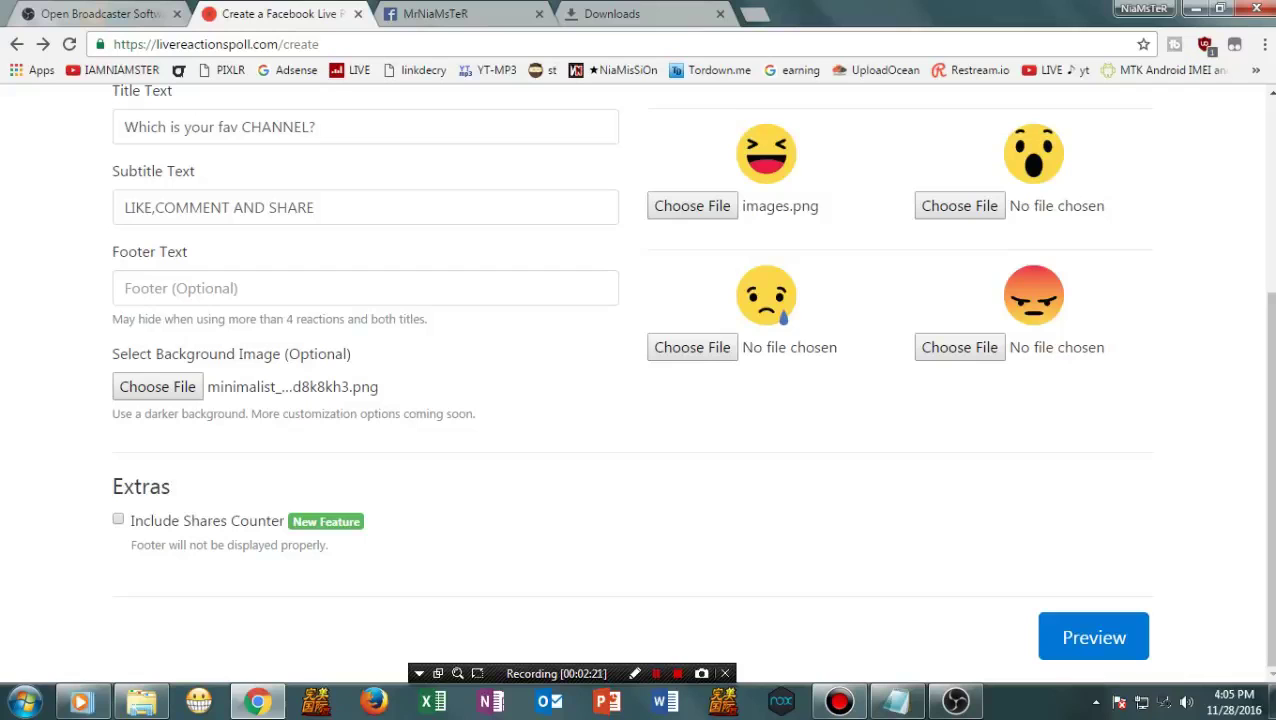
pyautogui.scroll(3, 400, 350)
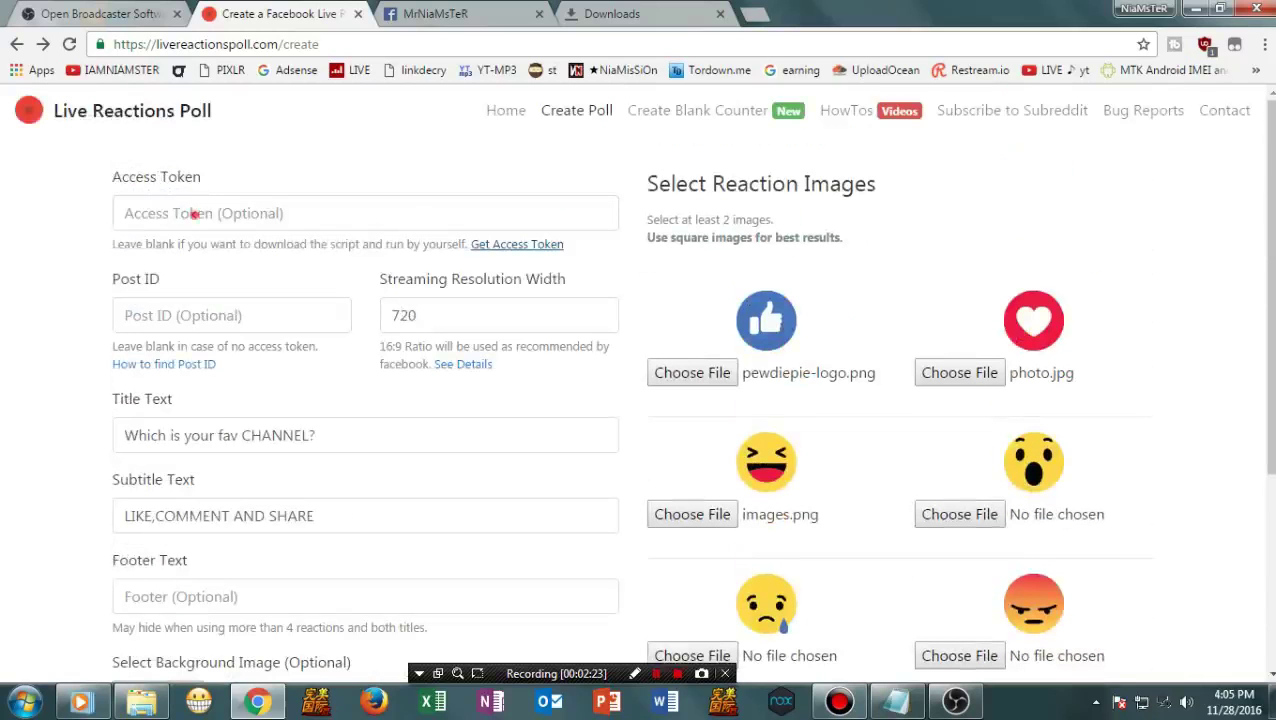
pyautogui.click(196, 213)
pyautogui.click(63, 202)
pyautogui.click(160, 213)
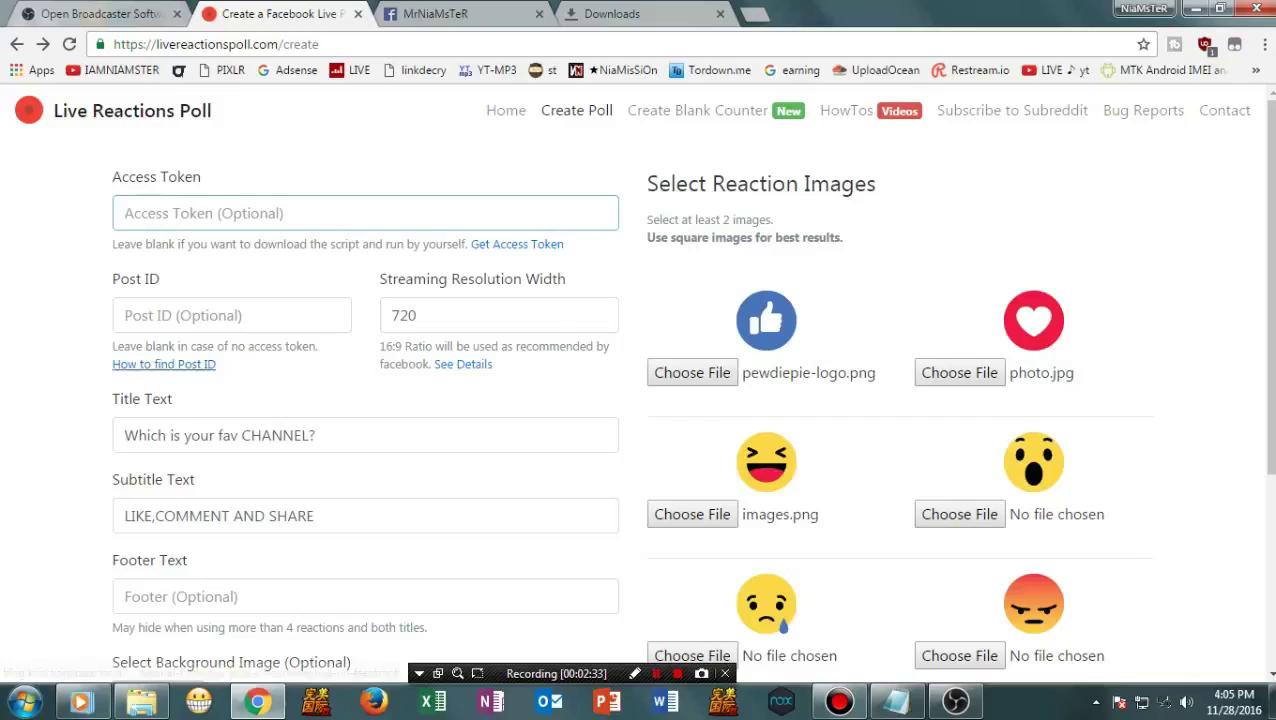
pyautogui.click(150, 320)
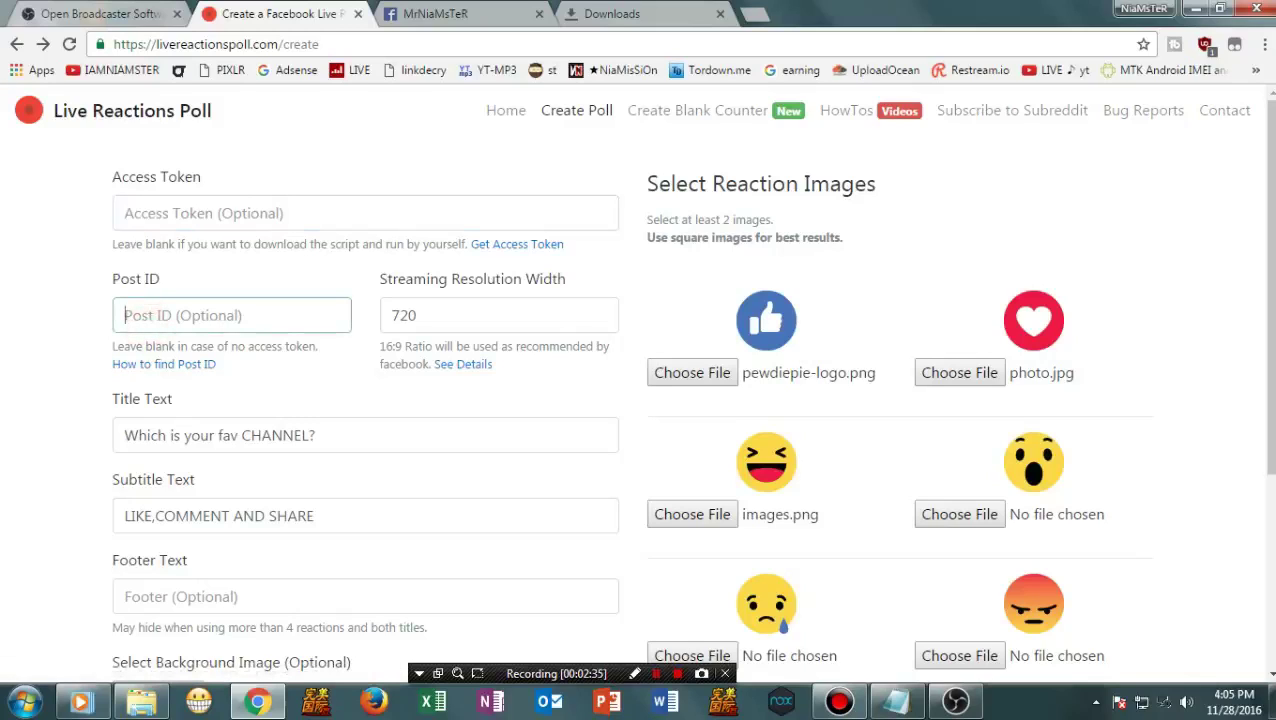
pyautogui.doubleClick(452, 317)
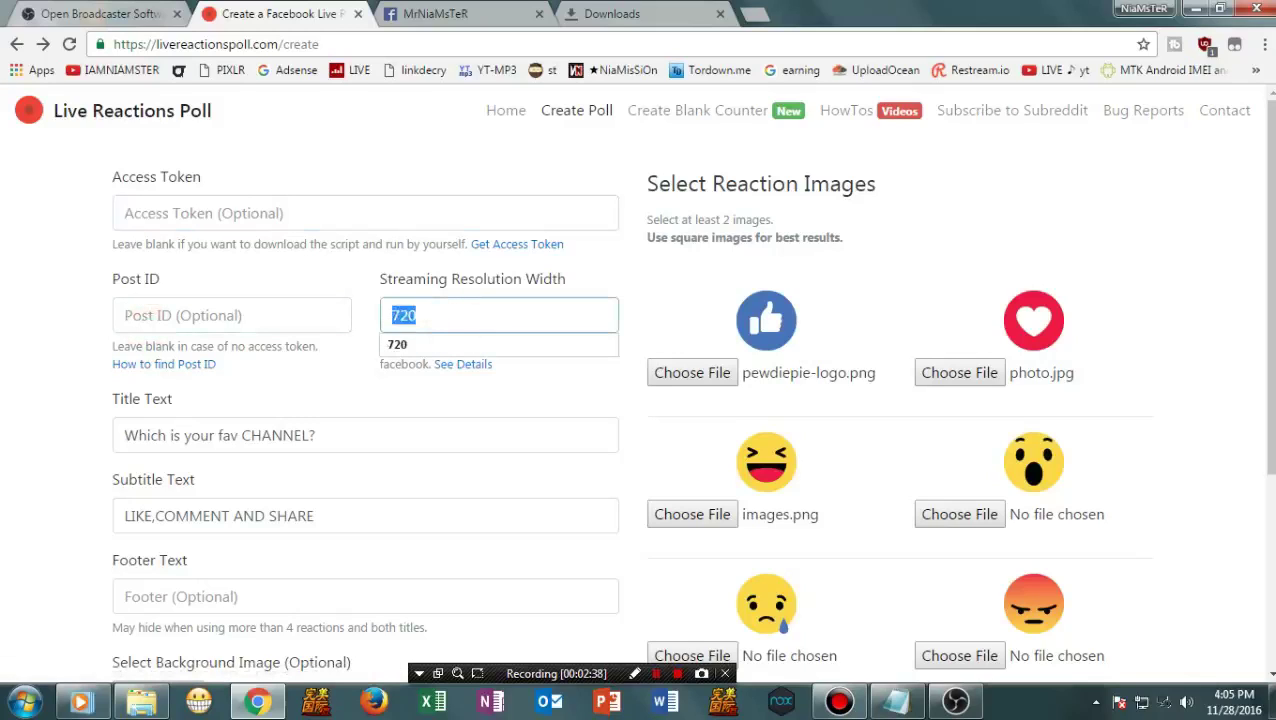
pyautogui.click(374, 286)
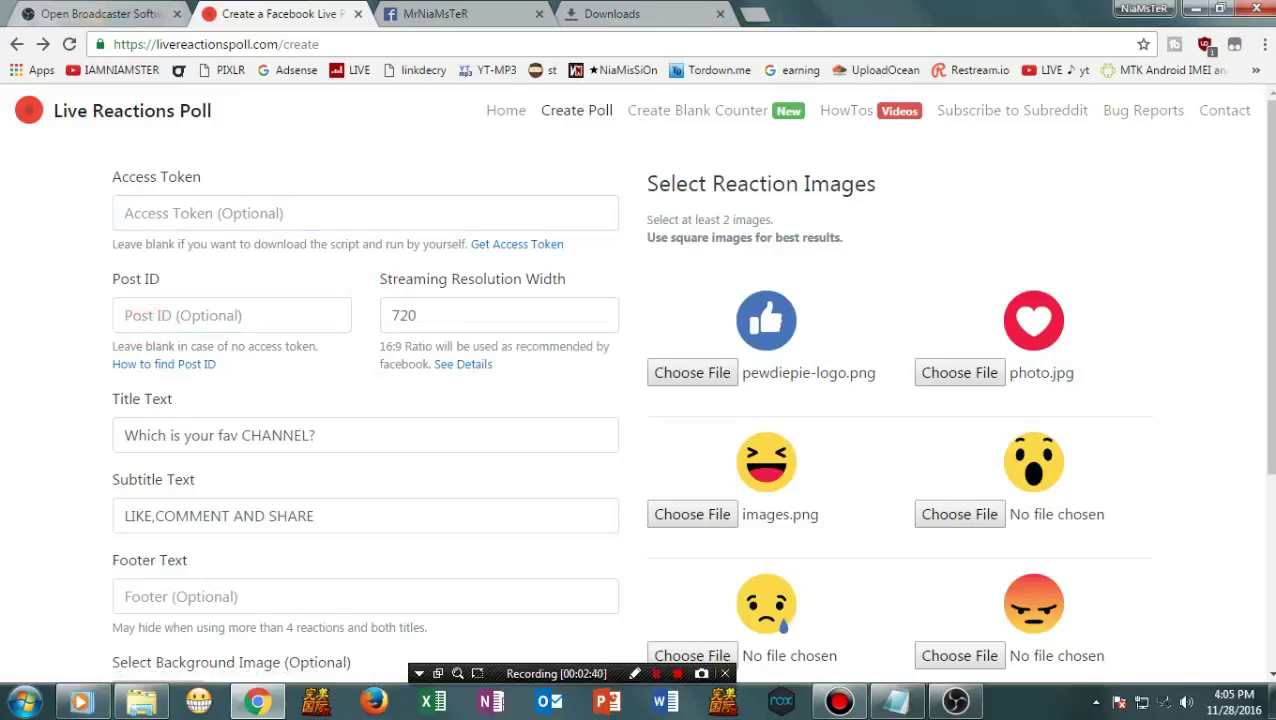
# Examine the poll form's Title Text, Subtitle Text and Footer Text fields
pyautogui.scroll(-2, 638, 380)
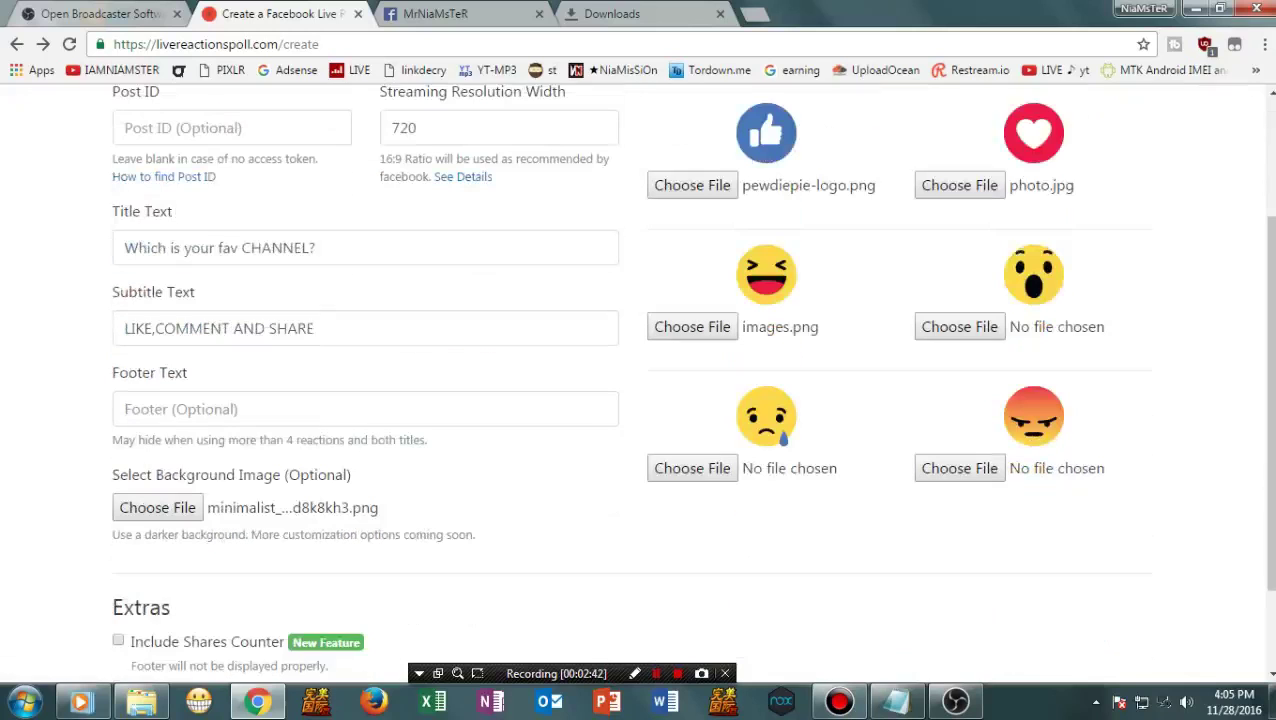
pyautogui.click(166, 248)
pyautogui.click(166, 320)
pyautogui.click(222, 406)
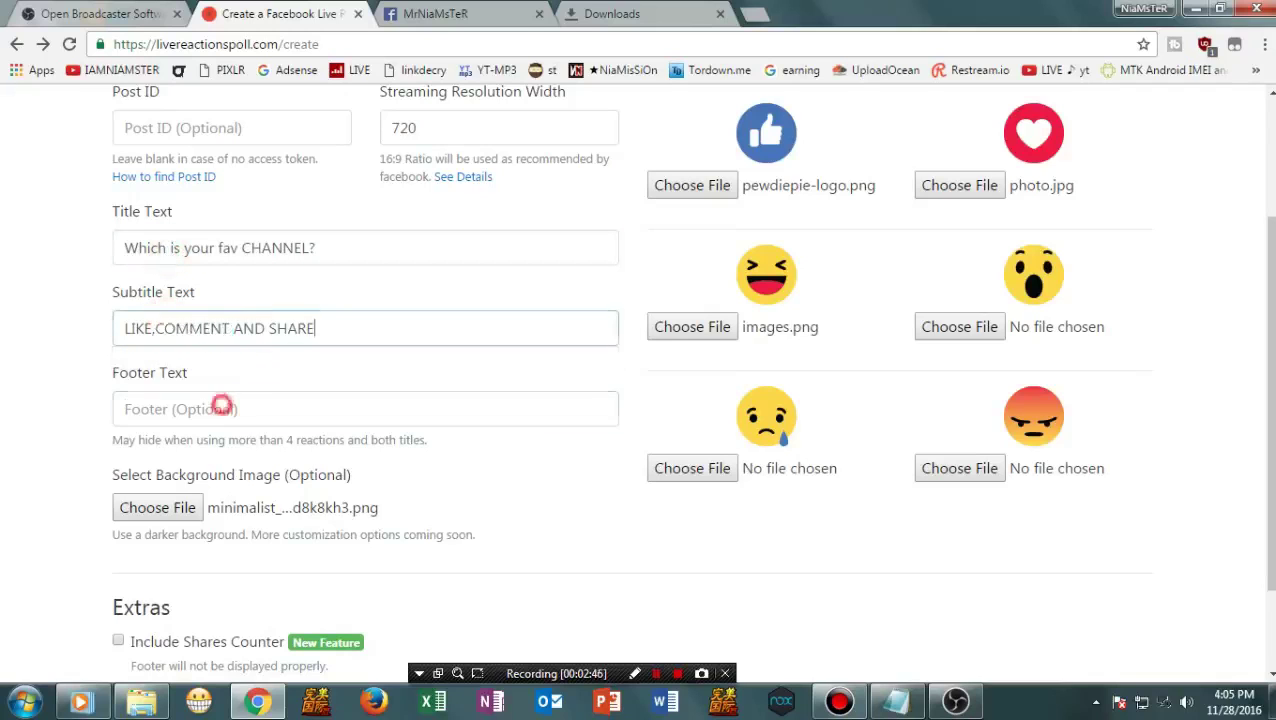
pyautogui.scroll(-1, 150, 413)
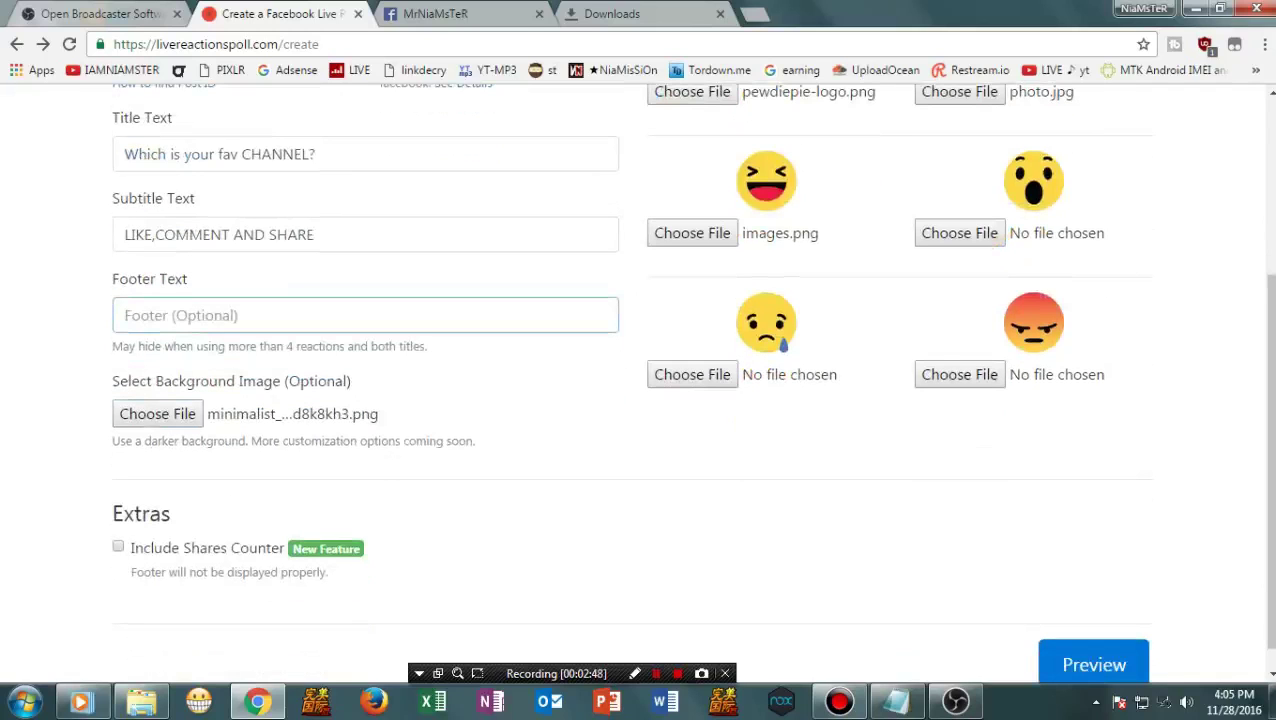
# Choose the minimalist PNG from the MRNIAMSTER shortcut folder on the Desktop as the poll's background image
pyautogui.click(150, 413)
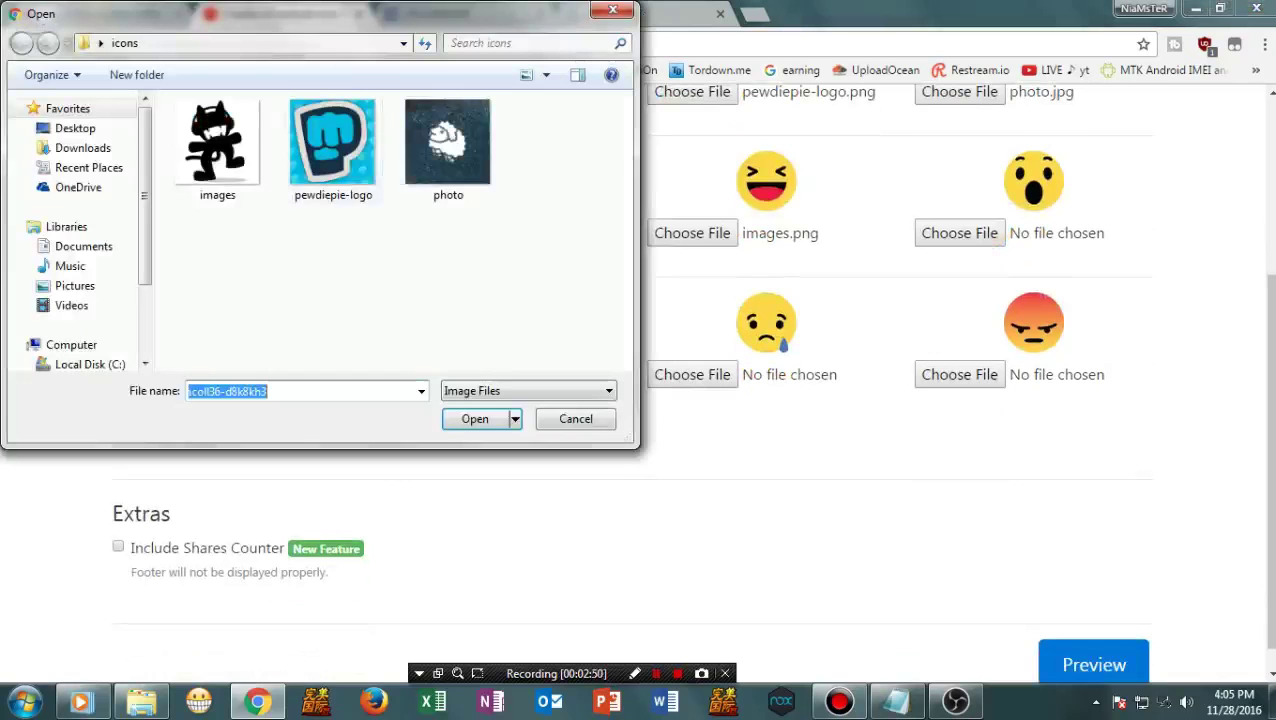
pyautogui.click(75, 128)
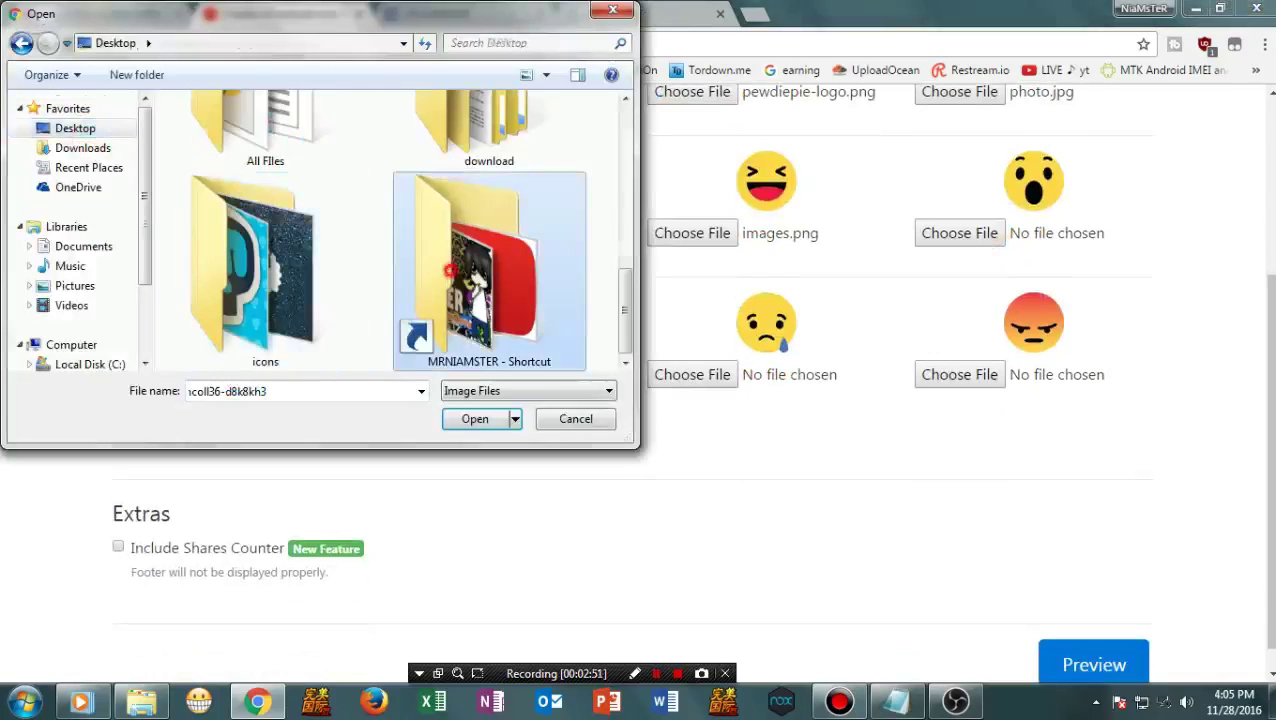
pyautogui.doubleClick(480, 275)
pyautogui.scroll(-3, 320, 290)
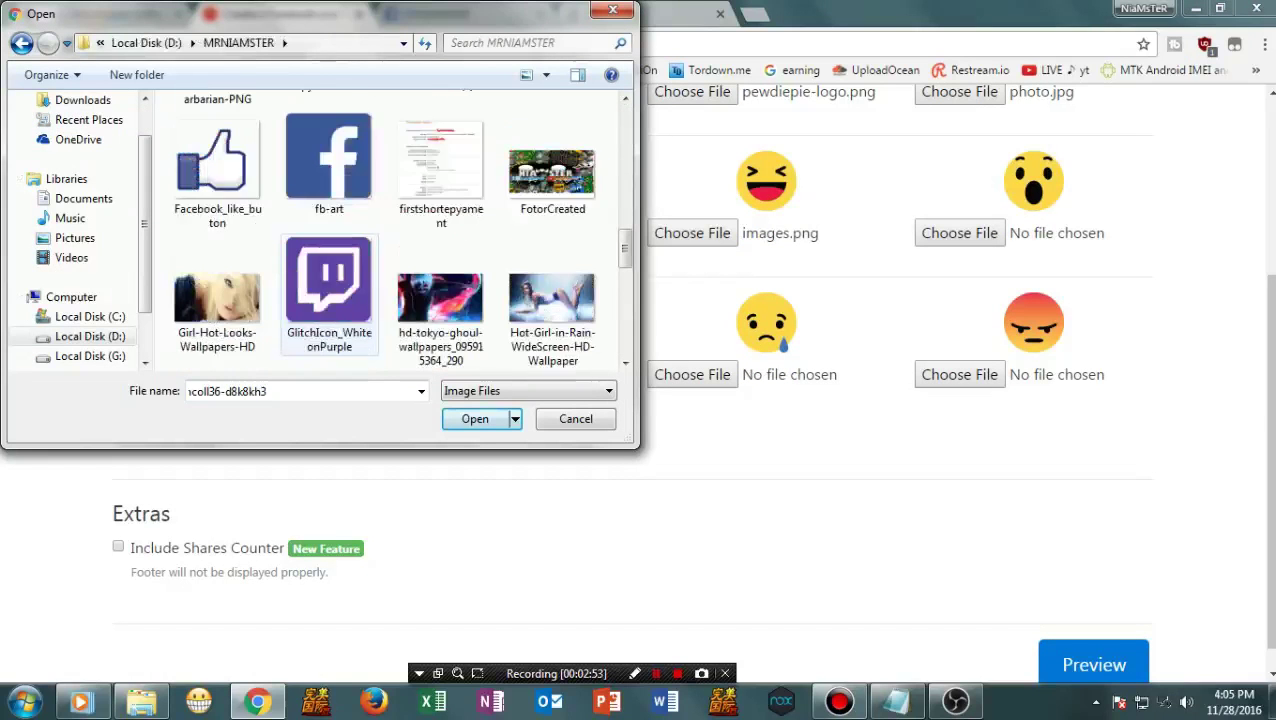
pyautogui.scroll(-2, 320, 290)
pyautogui.doubleClick(336, 282)
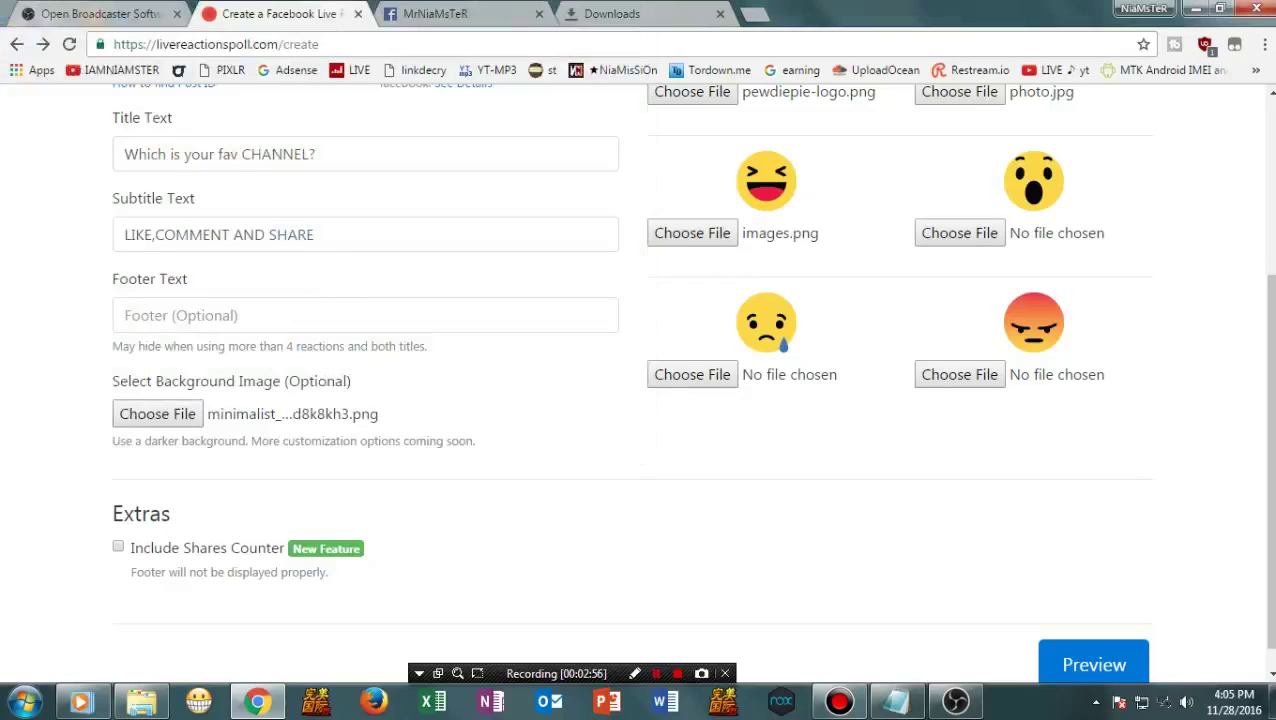
# Start choosing the Like reaction's image and browse to the icons folder on the Desktop
pyautogui.scroll(-1, 336, 282)
pyautogui.scroll(3, 336, 282)
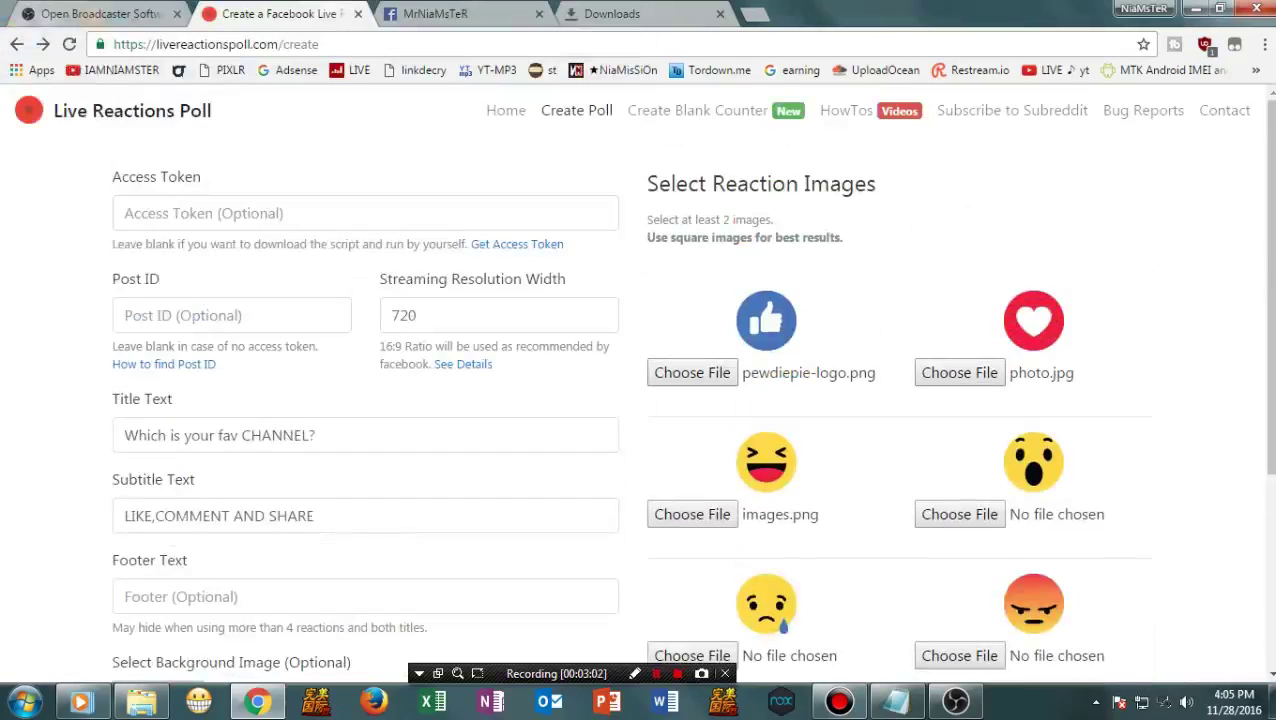
pyautogui.click(683, 371)
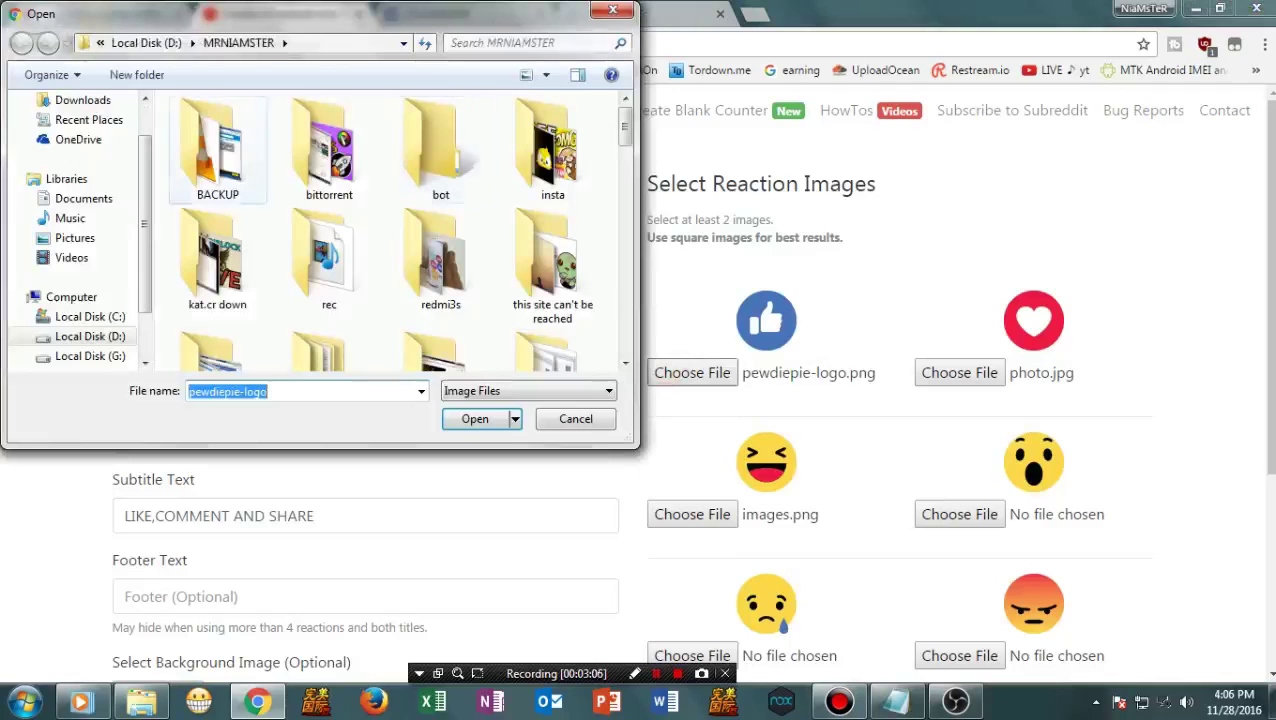
pyautogui.scroll(1, 90, 200)
pyautogui.click(103, 128)
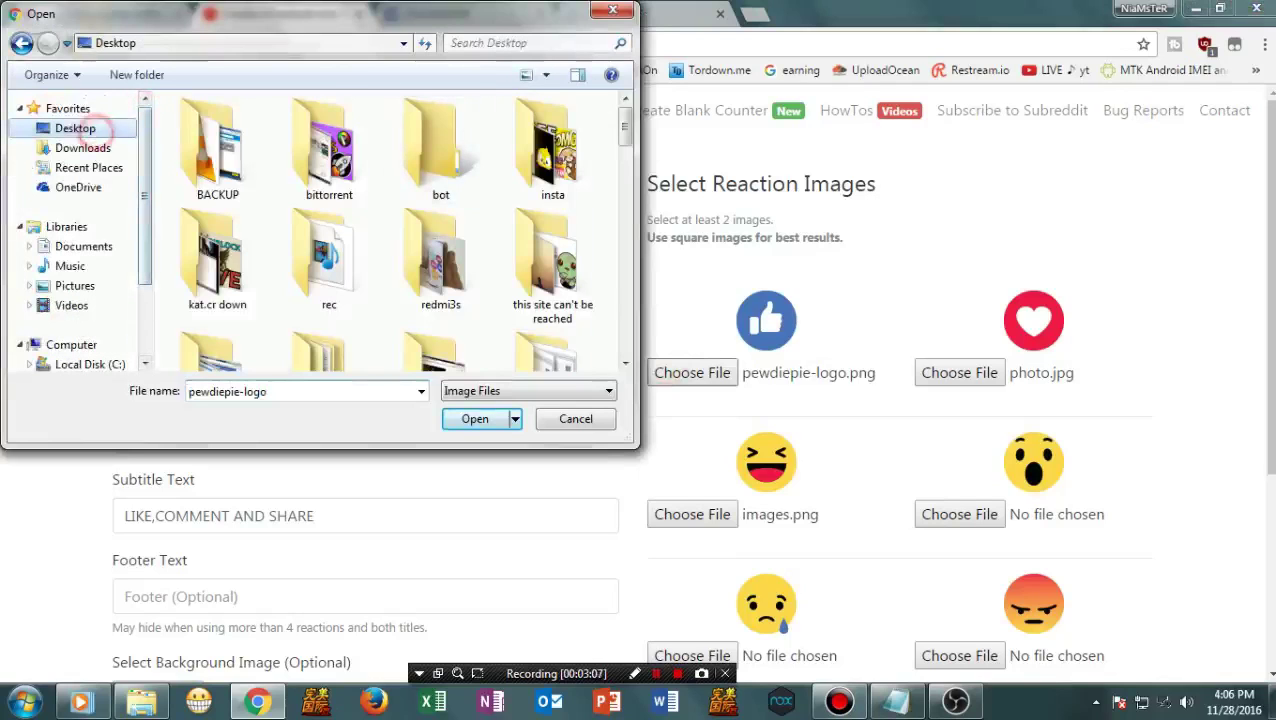
pyautogui.scroll(-3, 314, 280)
pyautogui.click(314, 280)
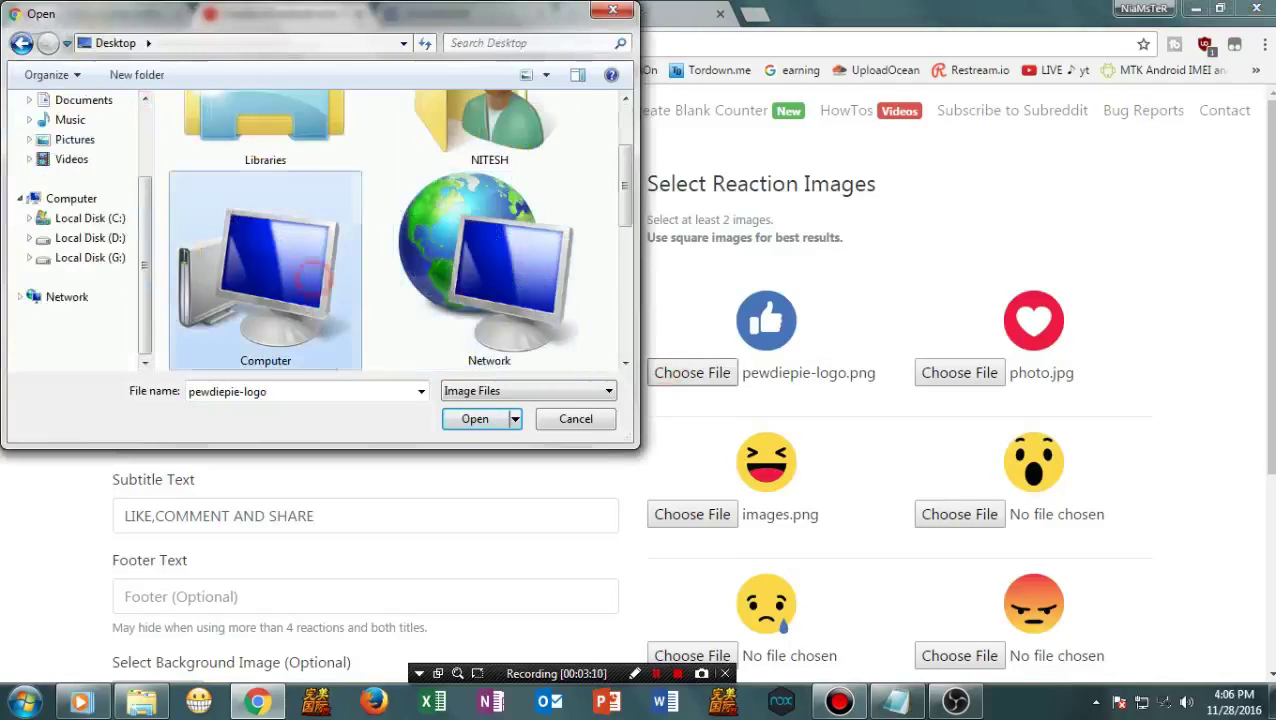
pyautogui.scroll(2, 310, 275)
pyautogui.doubleClick(495, 200)
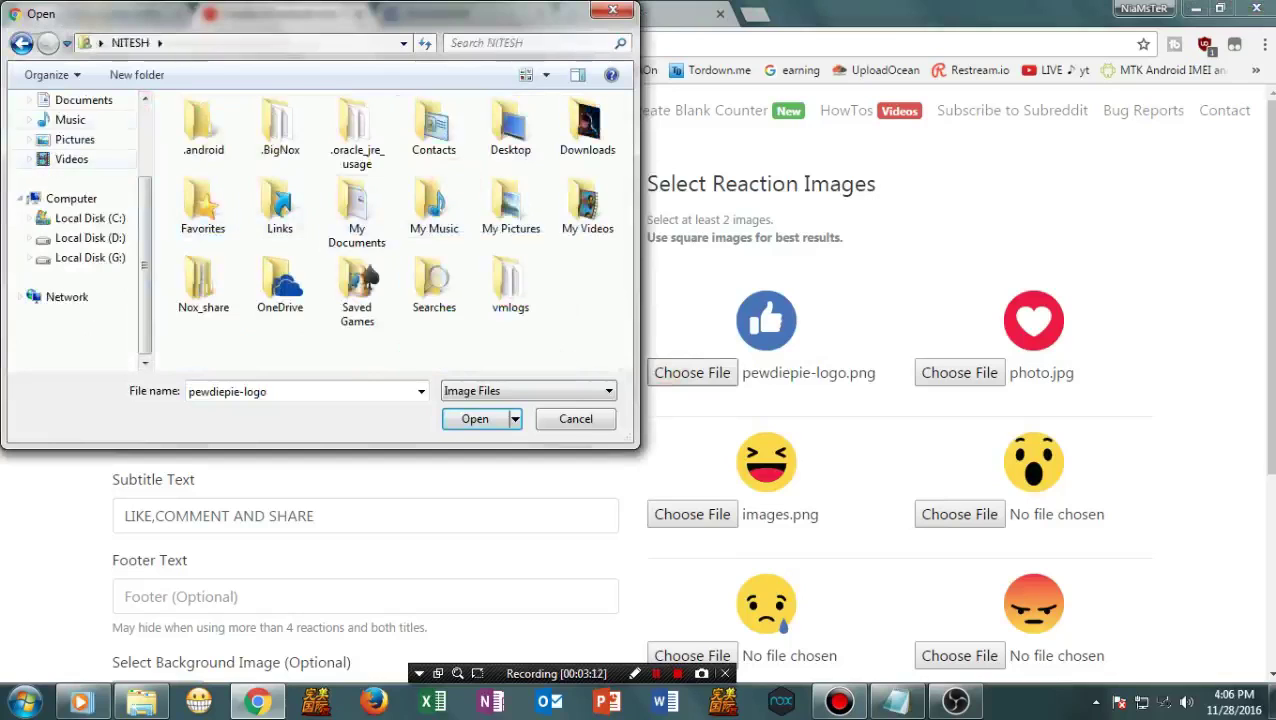
pyautogui.scroll(3, 145, 100)
pyautogui.click(75, 128)
pyautogui.doubleClick(265, 262)
# Use the pewdiepie-logo file as the Like reaction's image
pyautogui.click(217, 150)
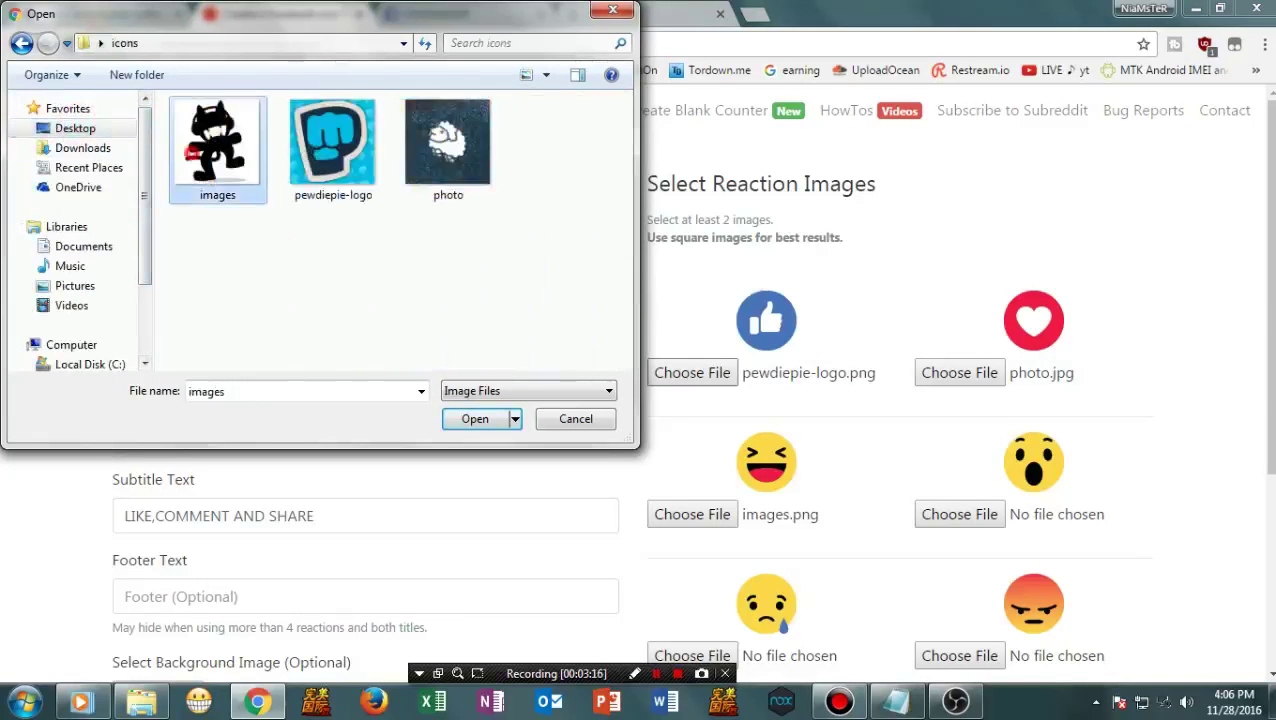
pyautogui.click(462, 152)
pyautogui.click(355, 152)
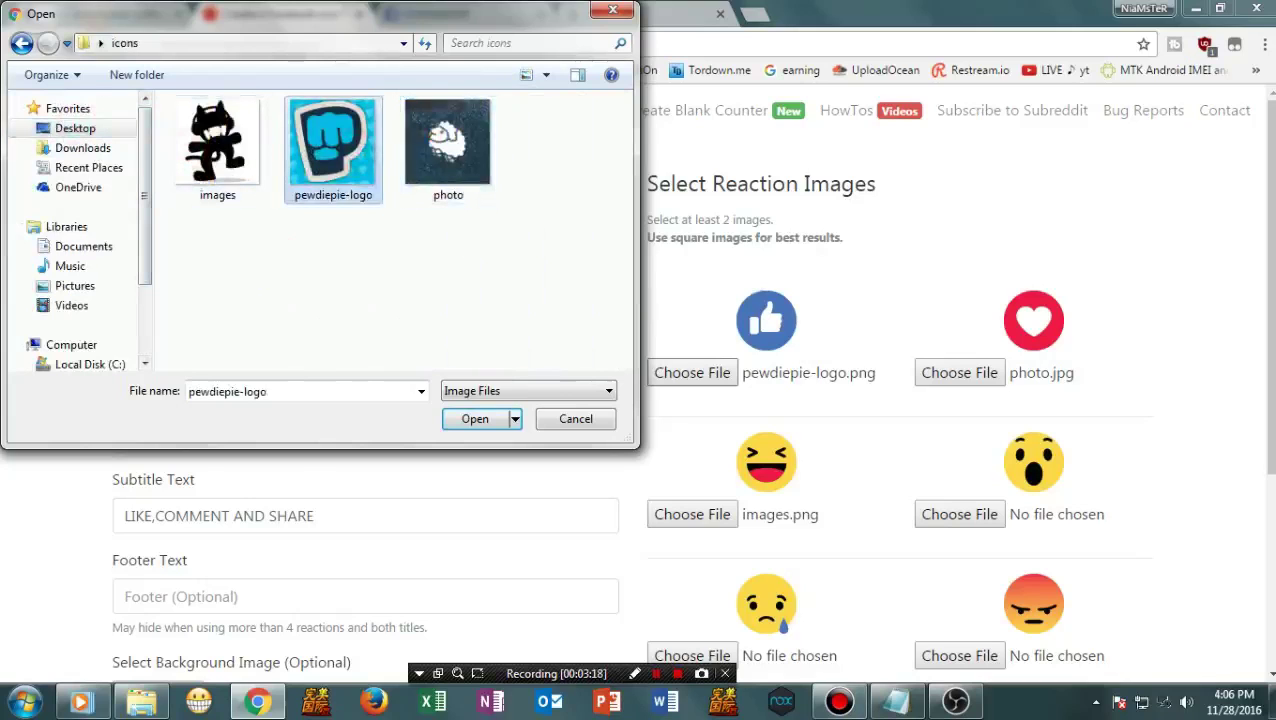
pyautogui.click(475, 418)
# Assign the photo file to the heart reaction and the images file to the laughing reaction
pyautogui.click(959, 372)
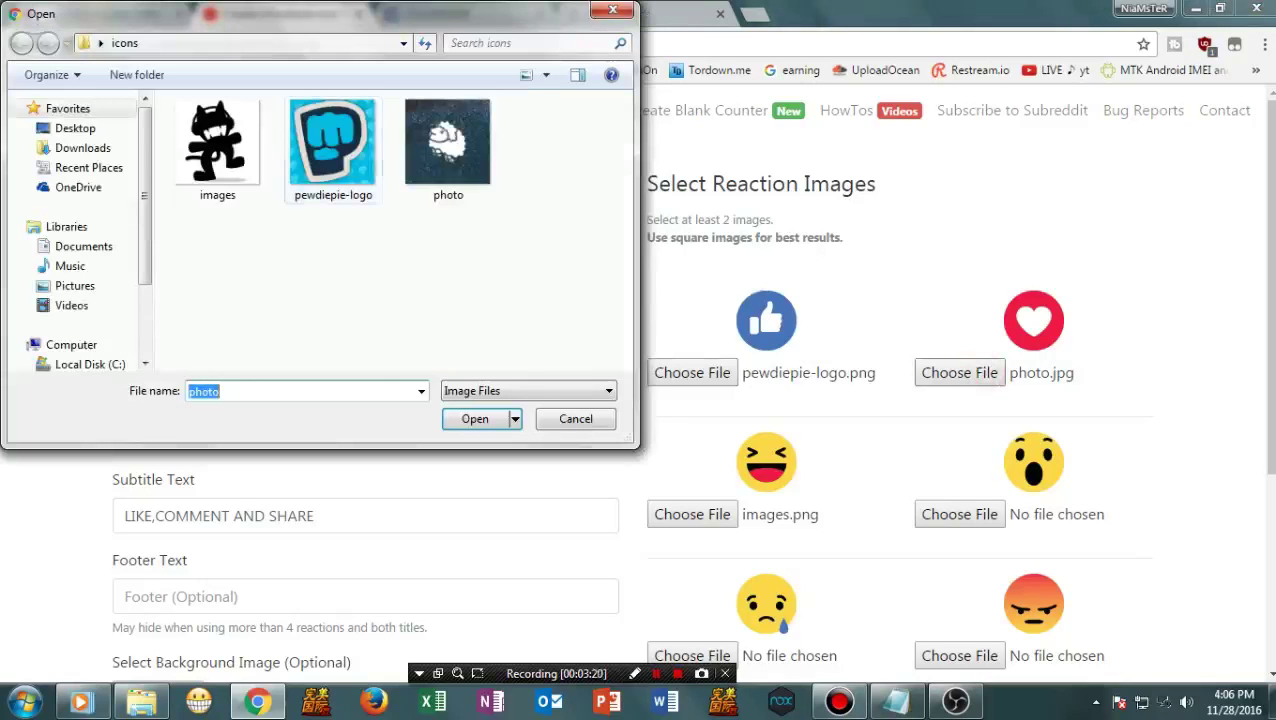
pyautogui.click(465, 150)
pyautogui.click(686, 513)
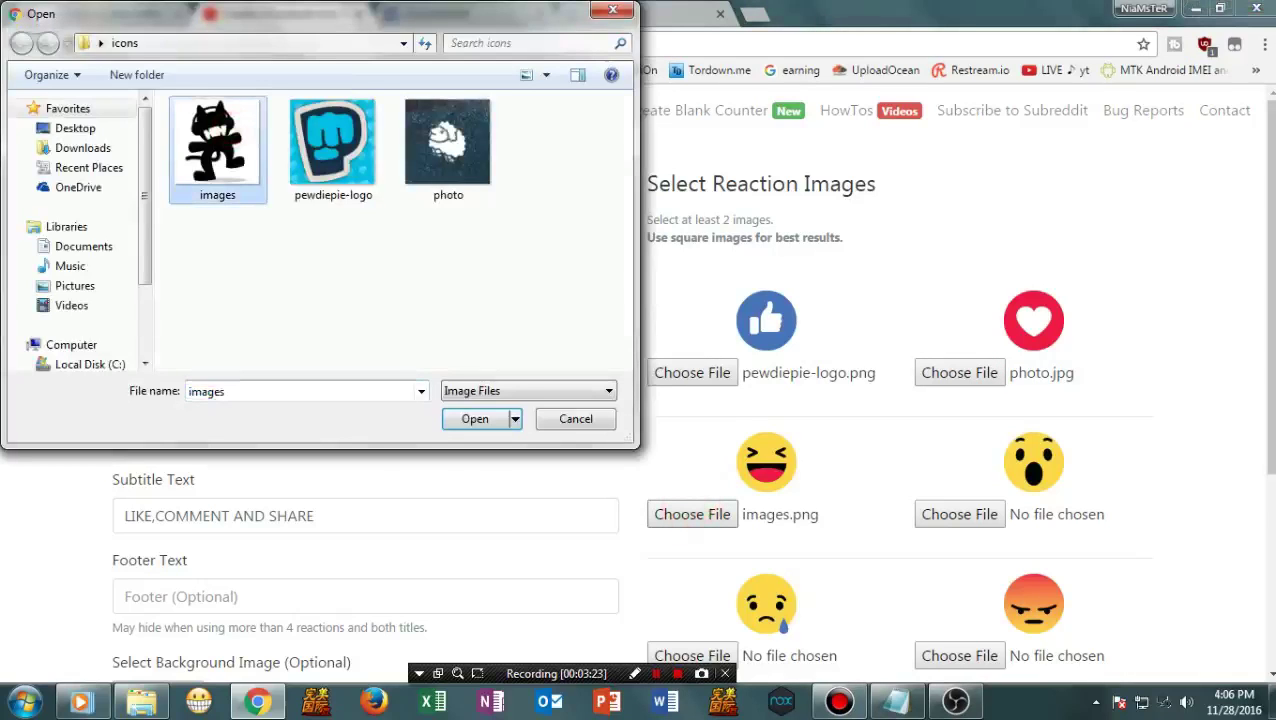
pyautogui.click(470, 419)
# Include the shares counter in the poll and generate its preview
pyautogui.scroll(-3, 464, 421)
pyautogui.scroll(3, 640, 390)
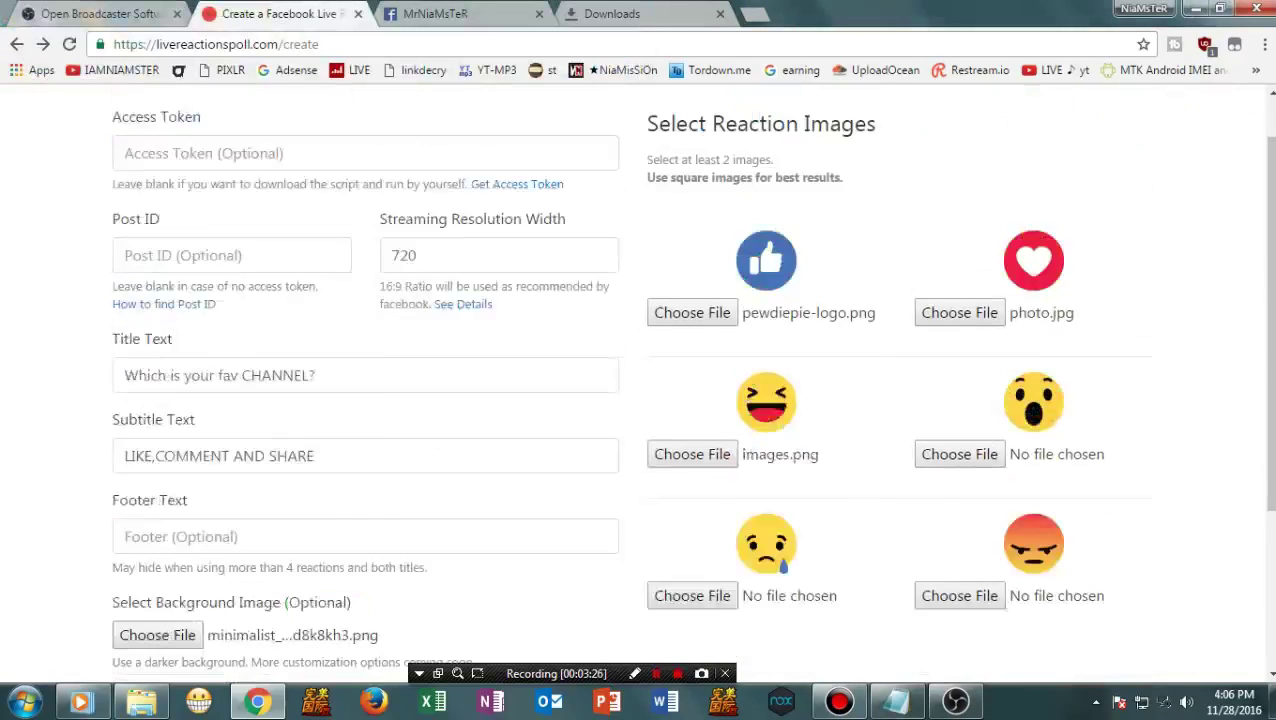
pyautogui.scroll(-3, 640, 390)
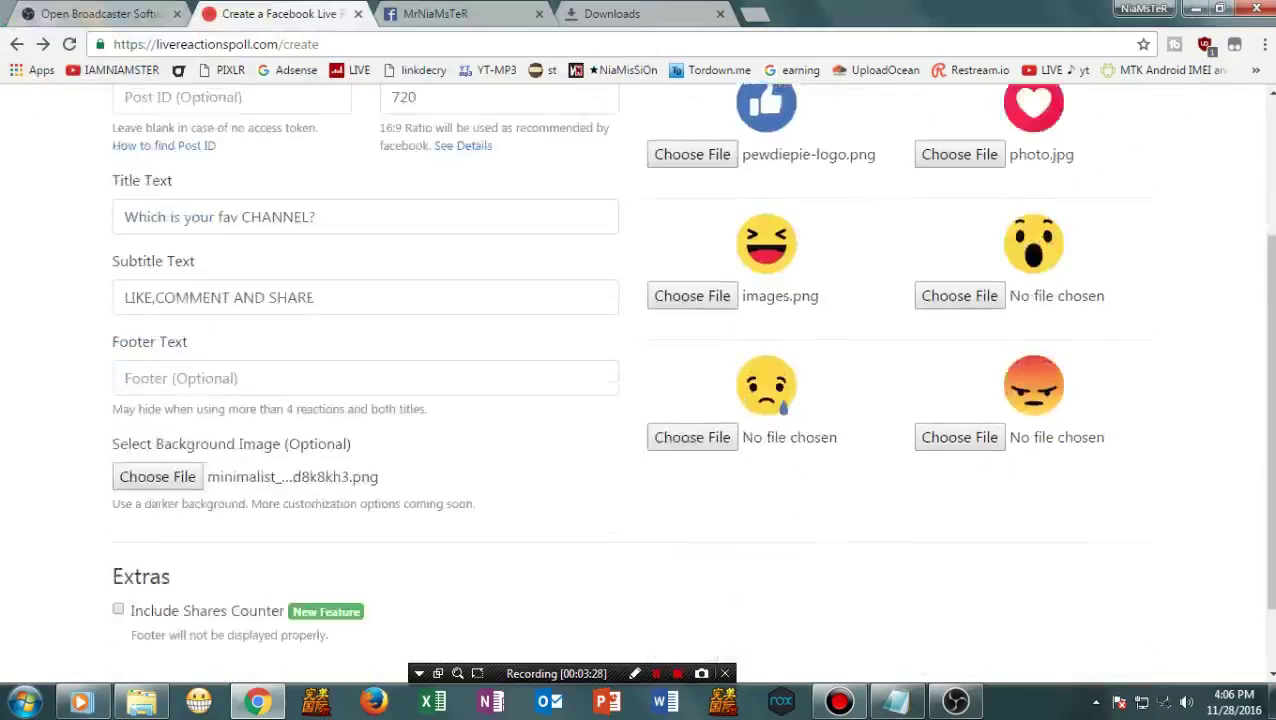
pyautogui.click(118, 520)
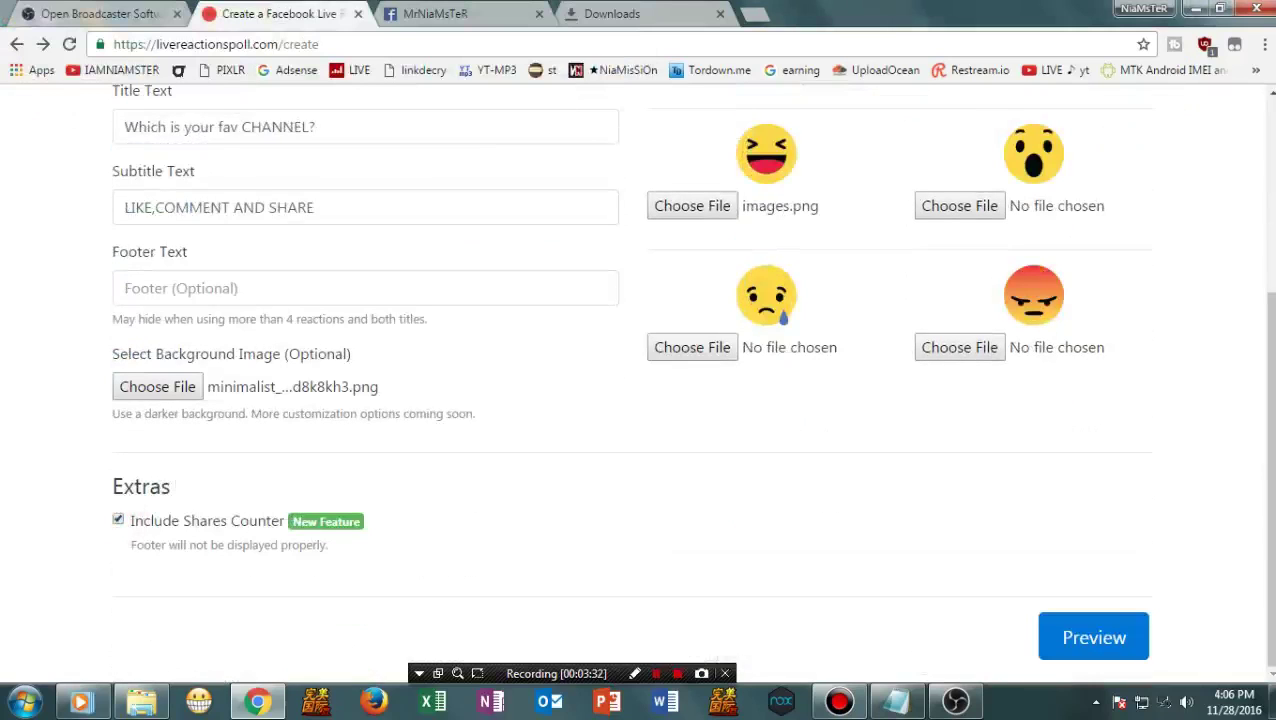
pyautogui.click(1093, 636)
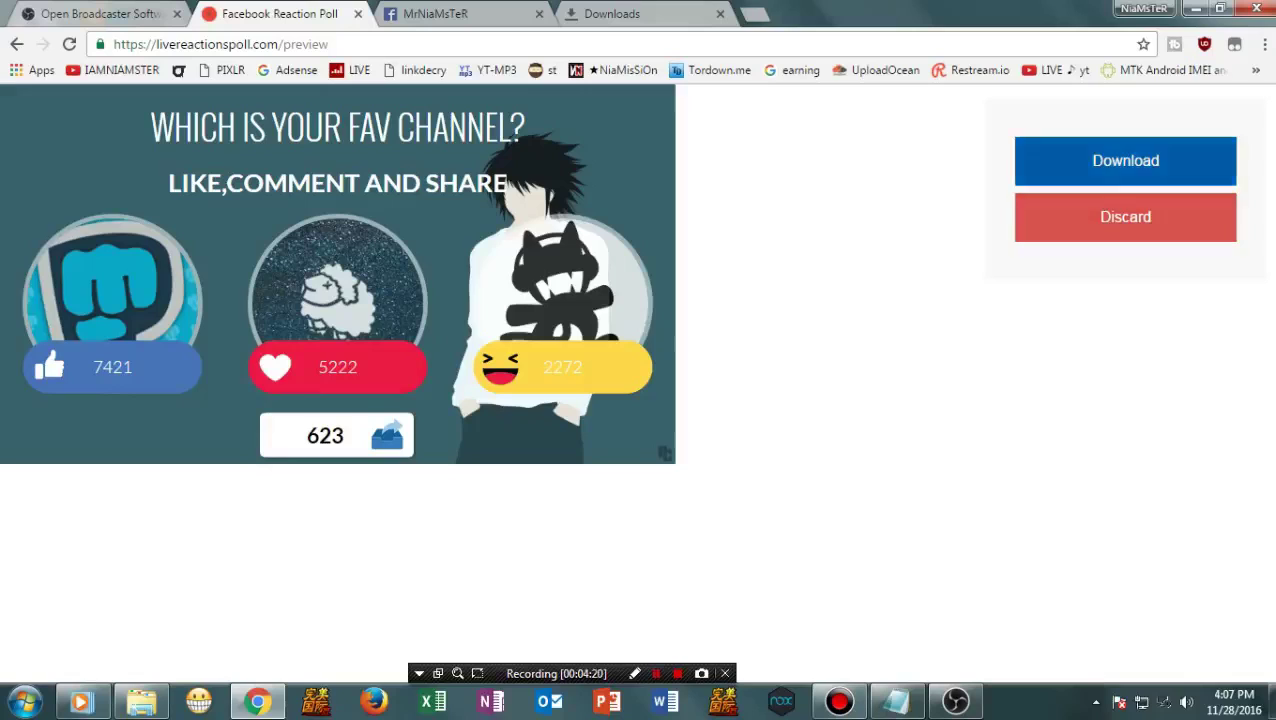
# Download the poll script and show script (1).zip in its folder from the browser's downloads list
pyautogui.click(1148, 161)
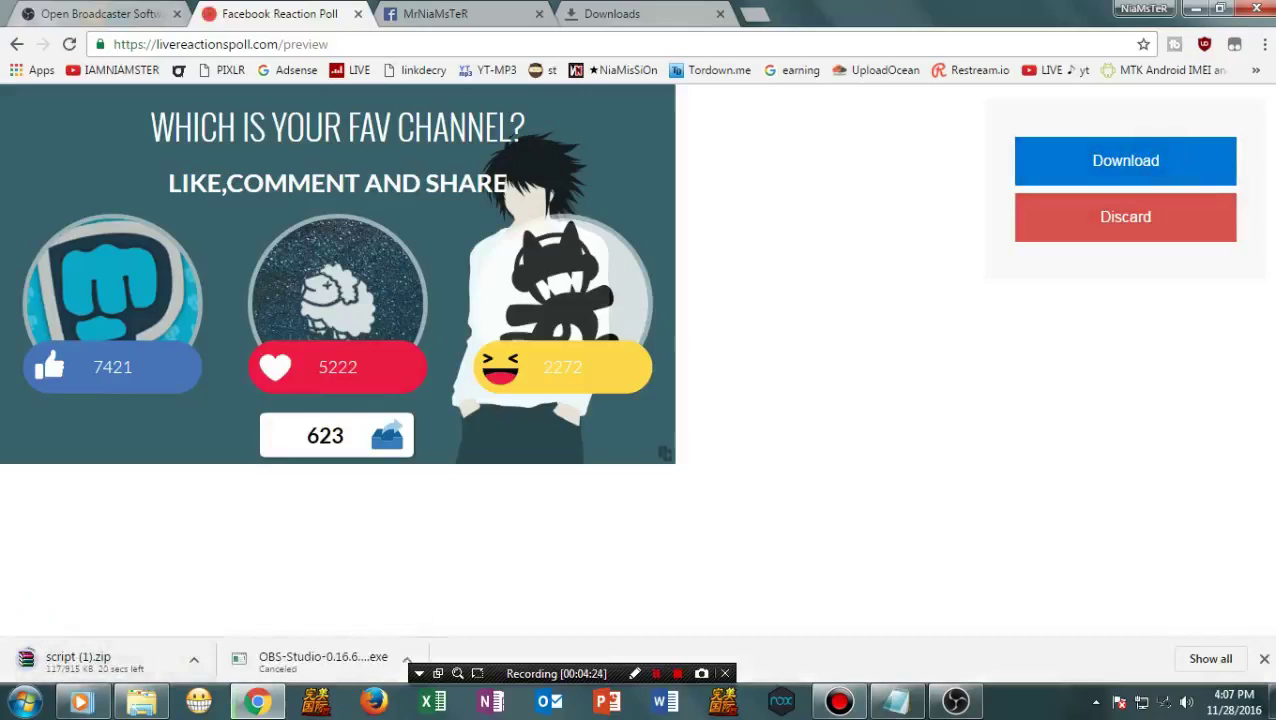
pyautogui.click(1208, 658)
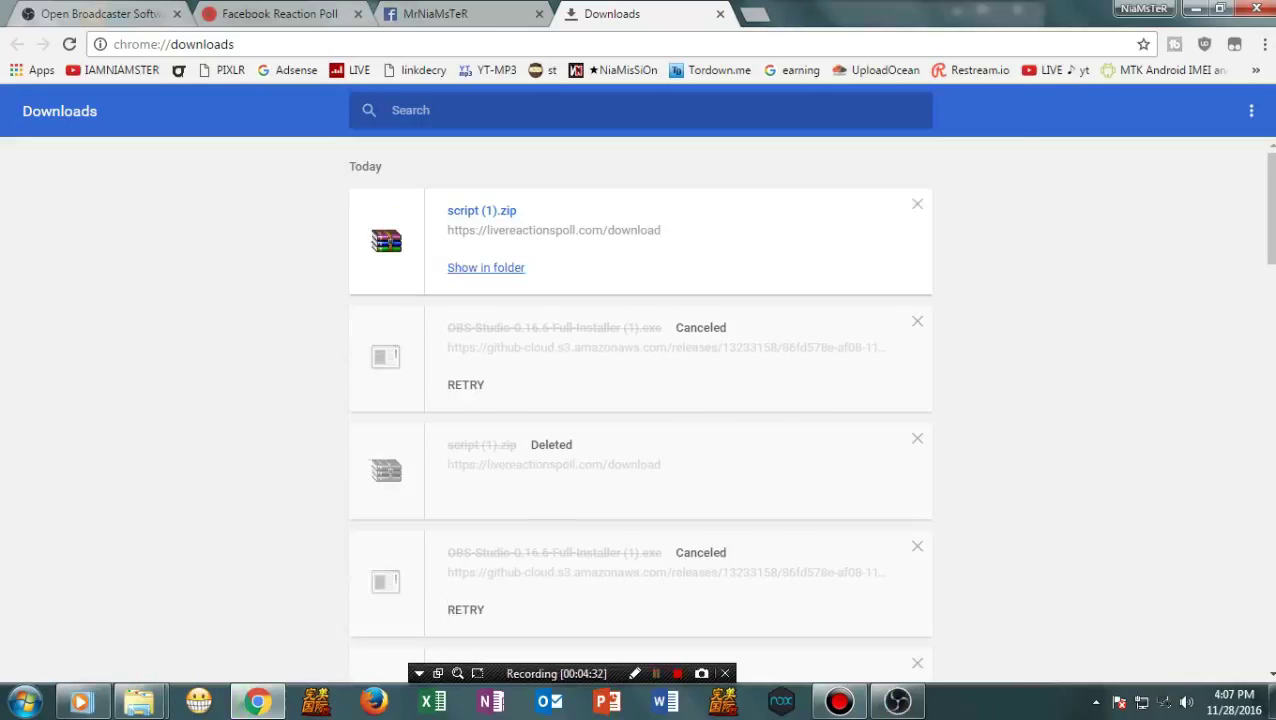
pyautogui.click(485, 267)
# Copy the script (1) archive into the download folder on the Desktop
pyautogui.rightClick(530, 616)
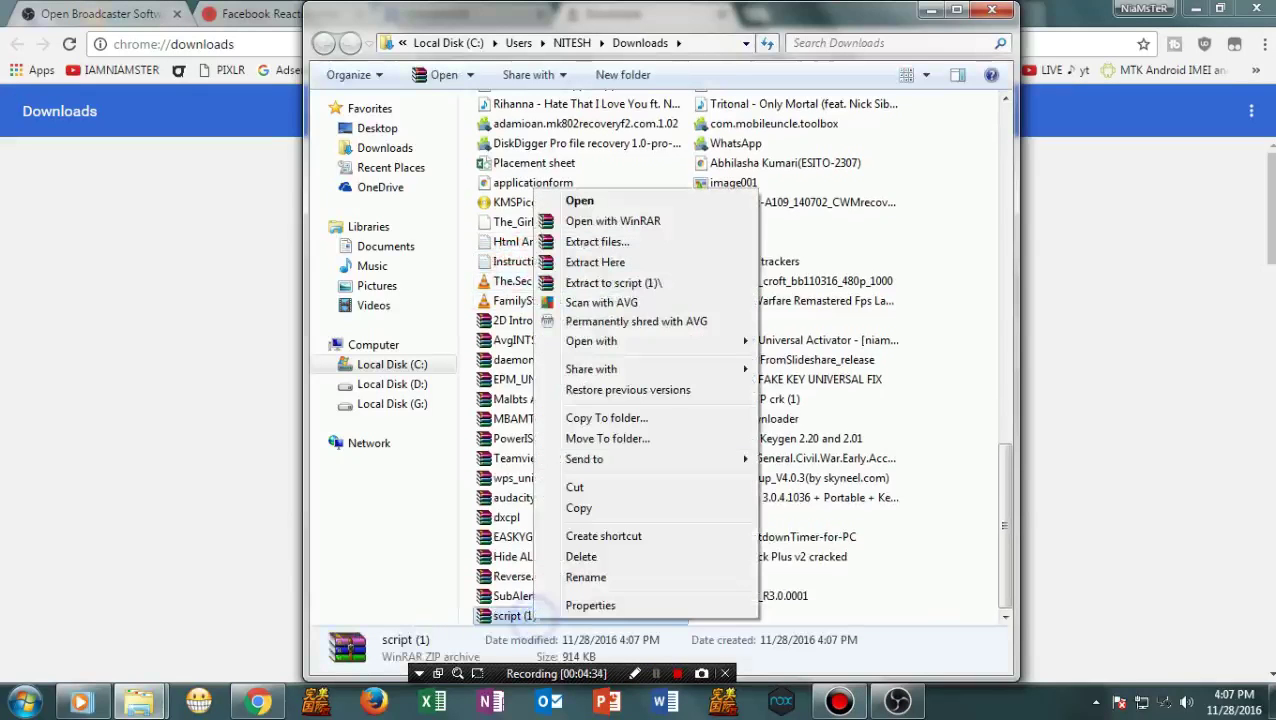
pyautogui.click(578, 507)
pyautogui.press('super+d')
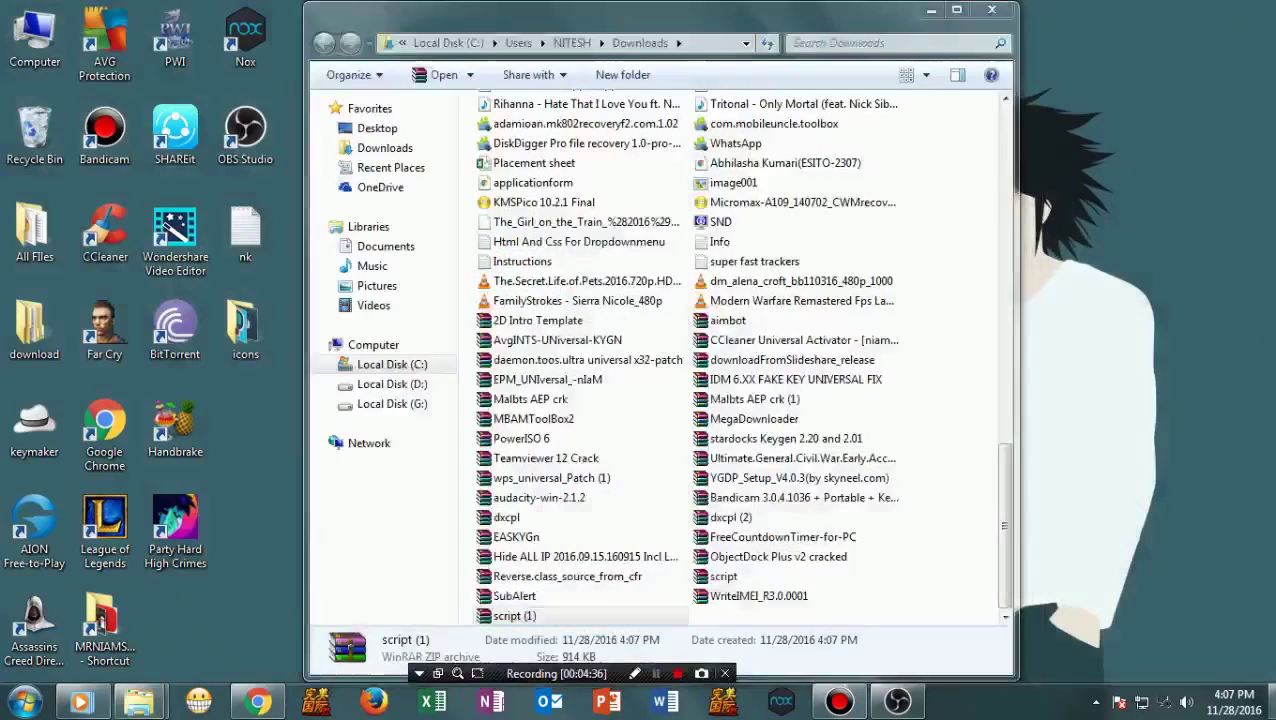
pyautogui.click(38, 343)
pyautogui.doubleClick(38, 343)
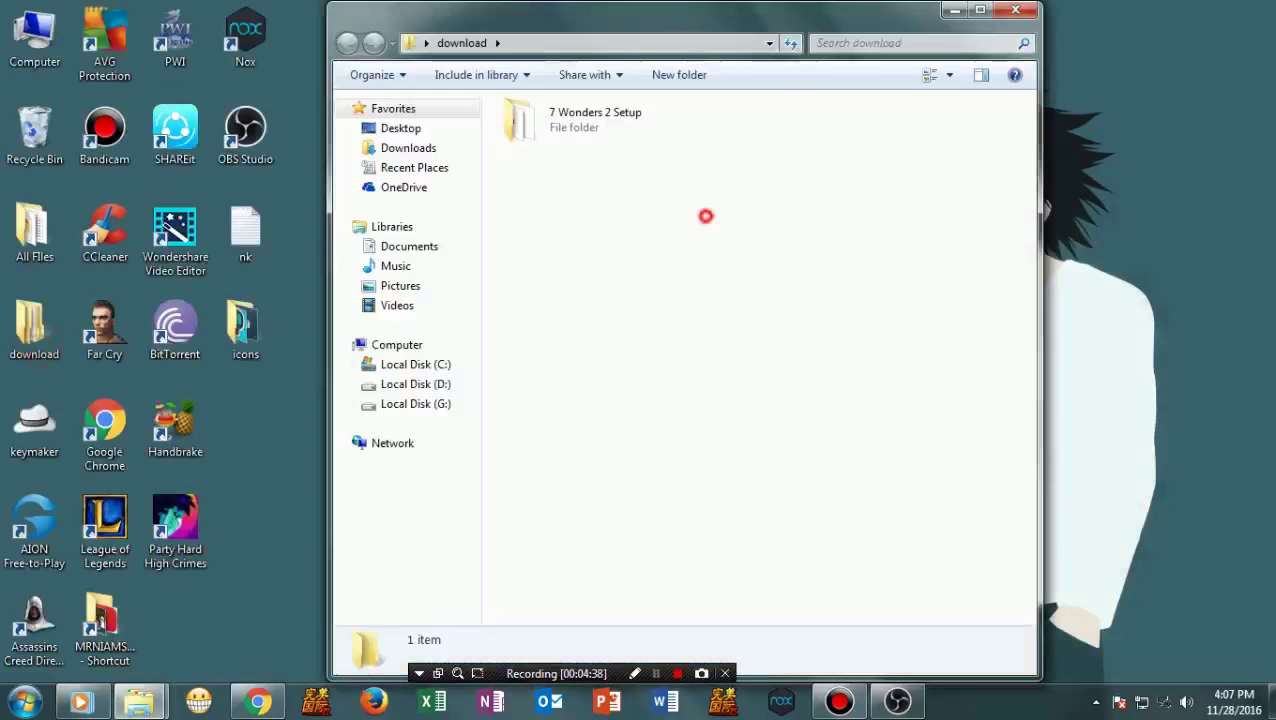
pyautogui.rightClick(706, 214)
pyautogui.click(755, 347)
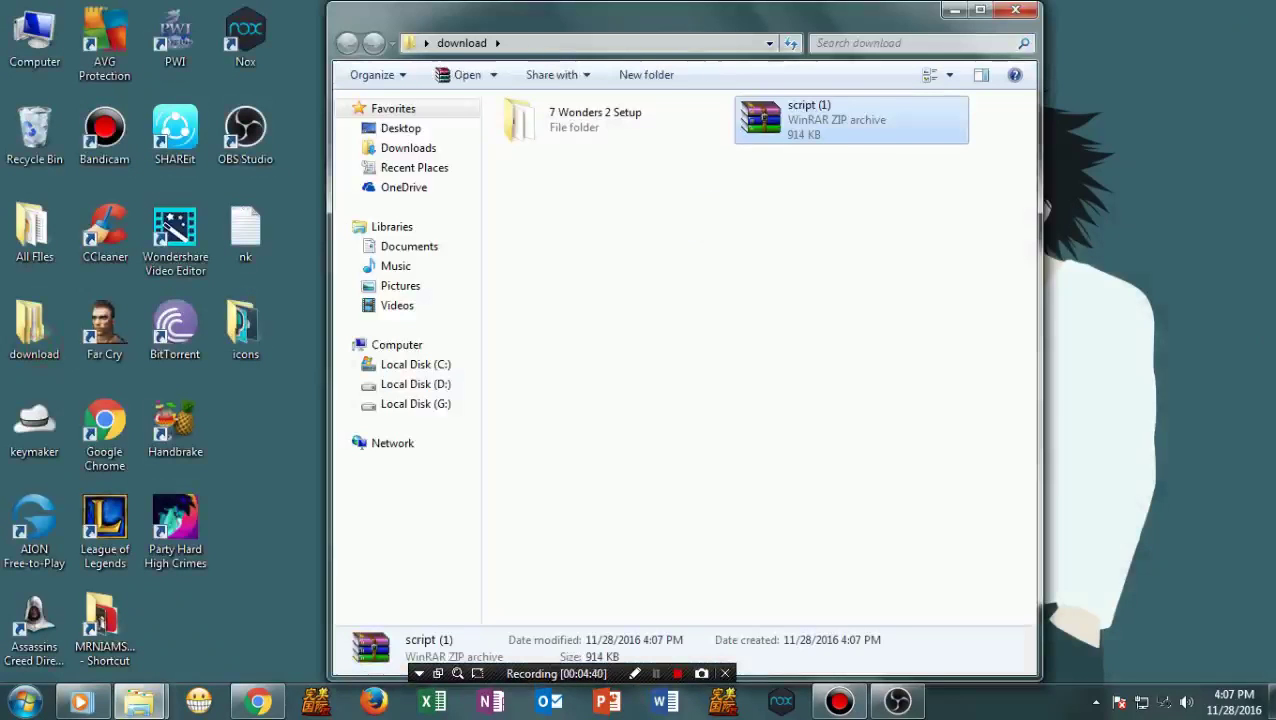
# Extract the script (1) archive in place and open the extracted 844904715 folder
pyautogui.rightClick(752, 106)
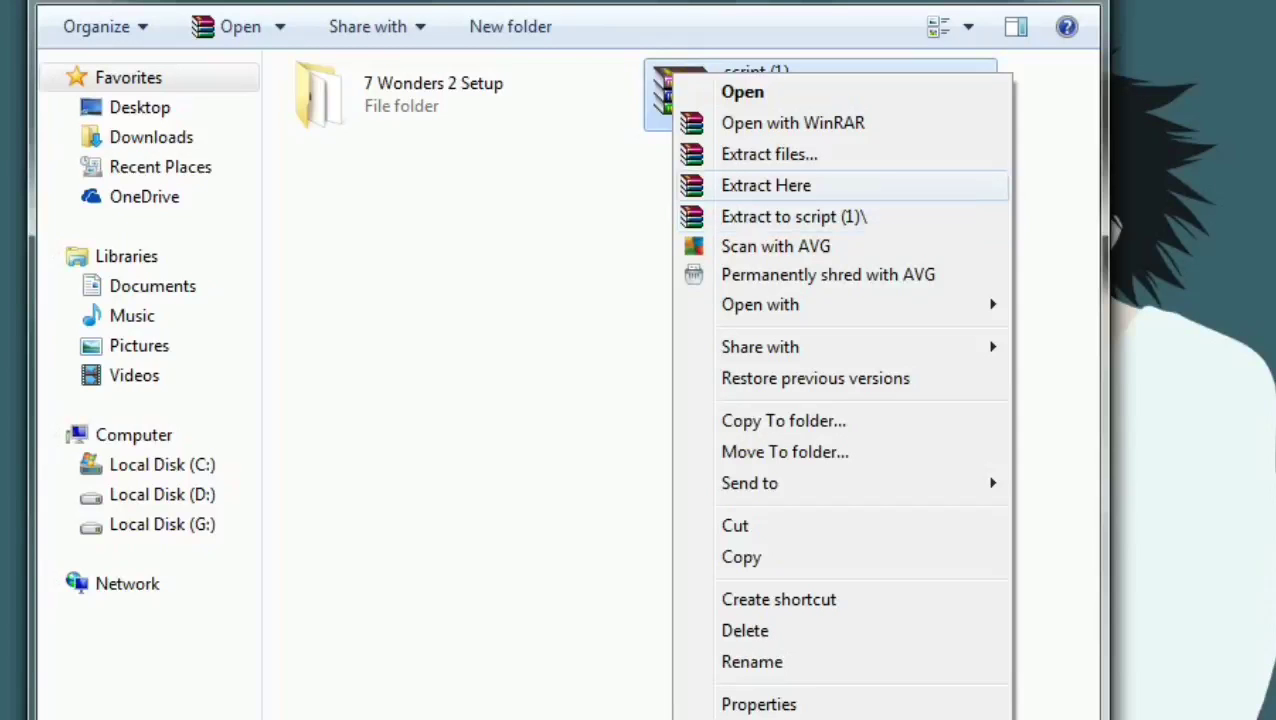
pyautogui.click(779, 185)
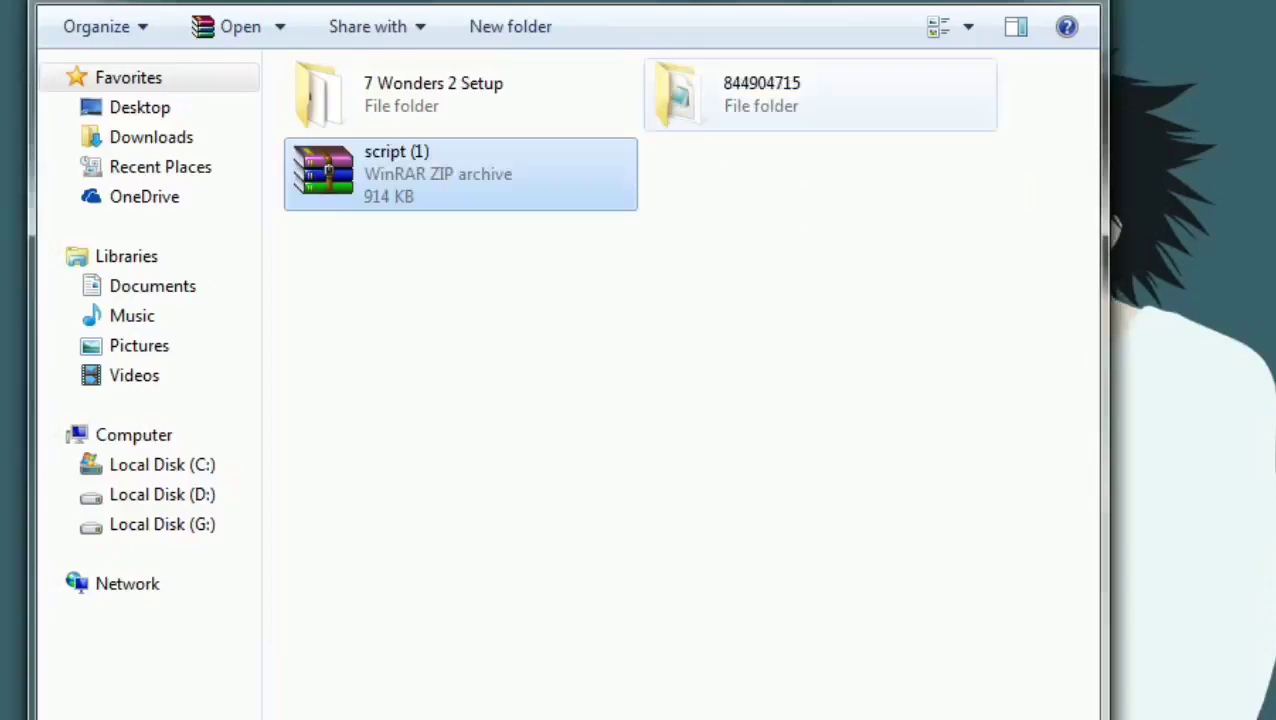
pyautogui.click(824, 108)
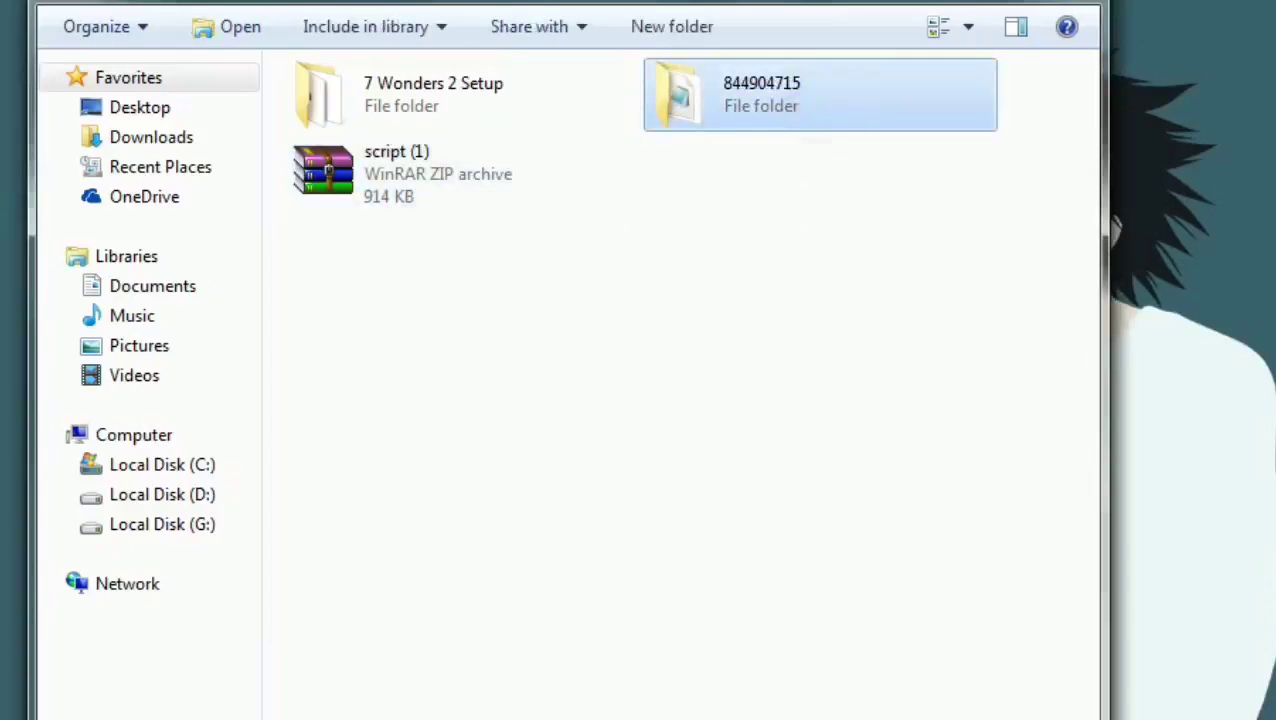
pyautogui.doubleClick(715, 88)
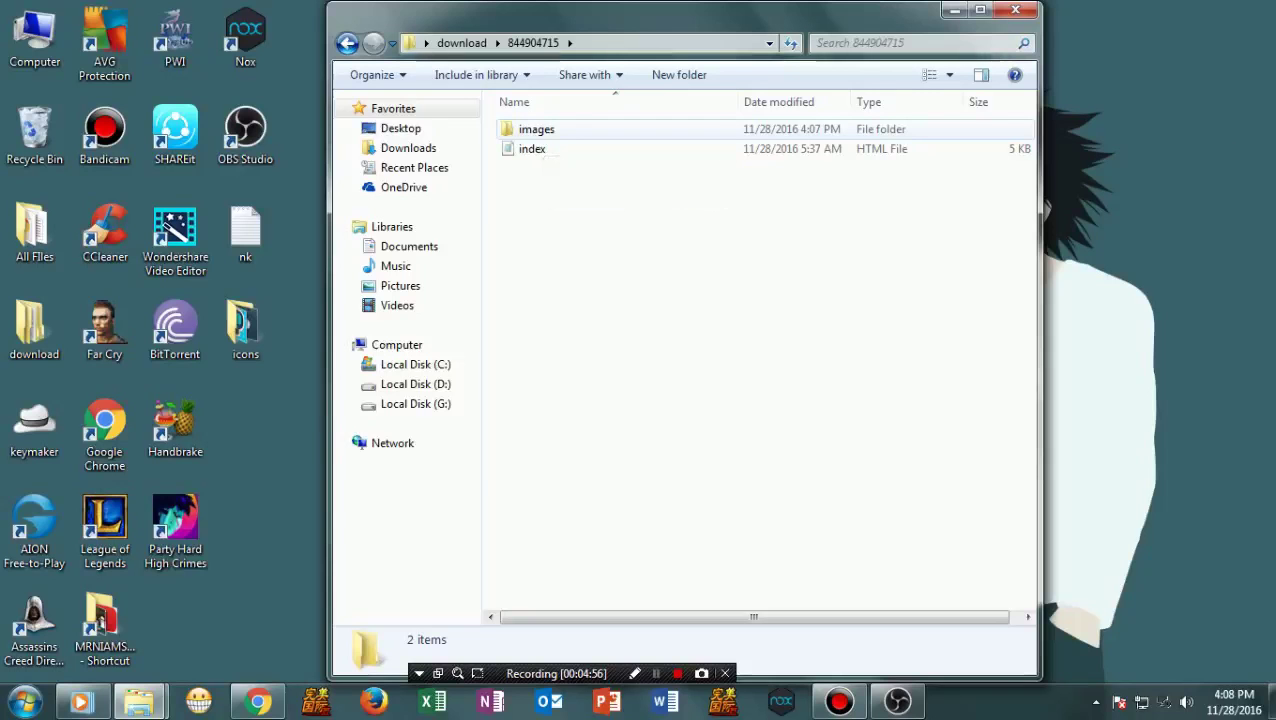
# Open the index HTML file of the poll script in Notepad
pyautogui.click(527, 150)
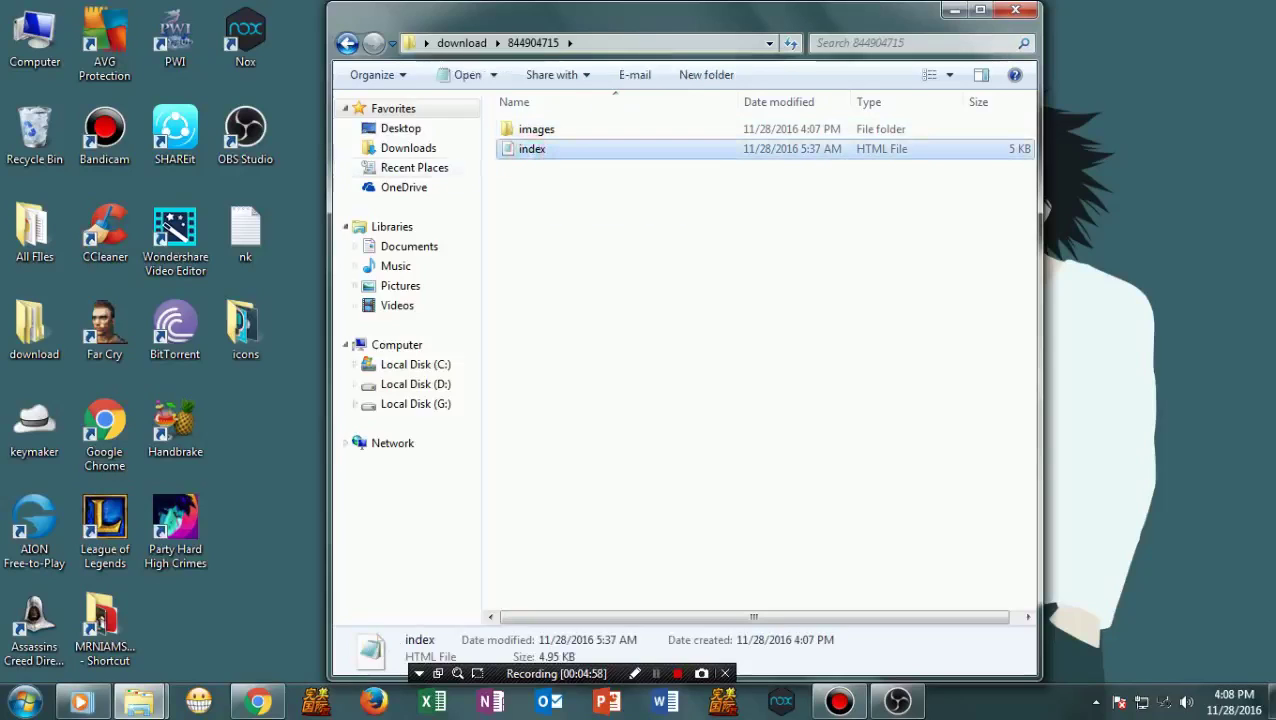
pyautogui.rightClick(554, 150)
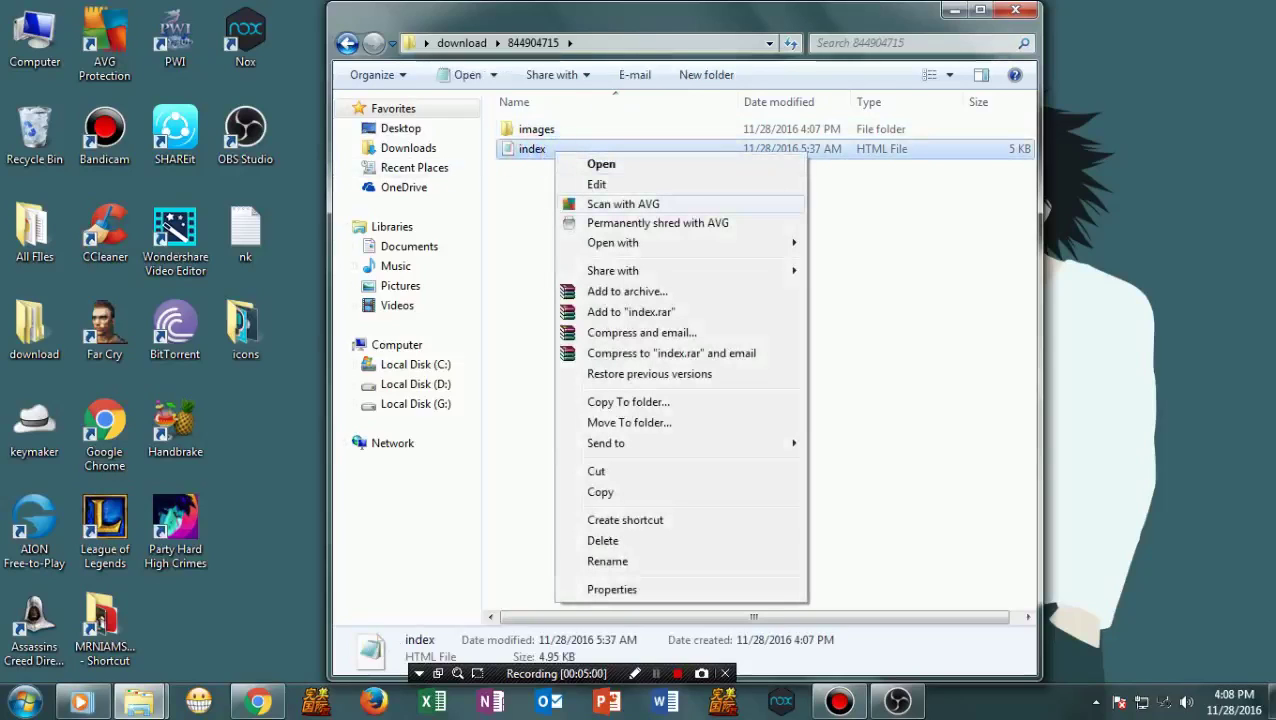
pyautogui.moveTo(700, 243)
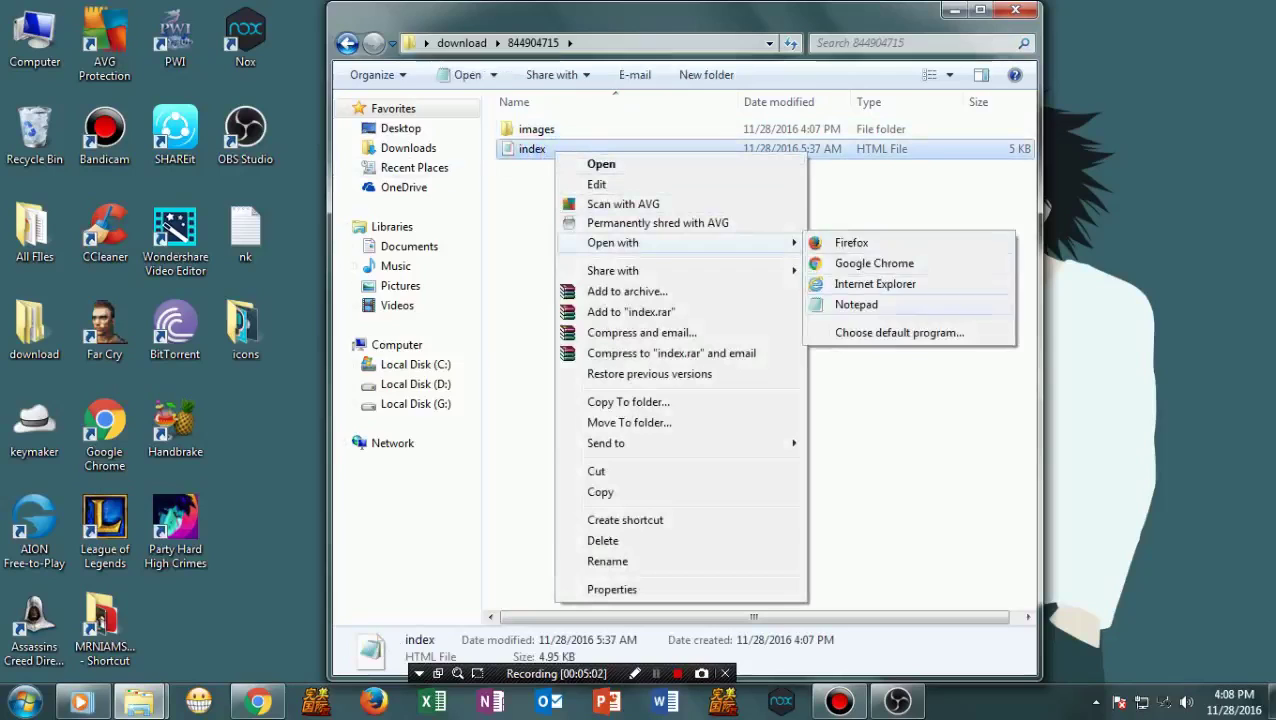
pyautogui.click(856, 304)
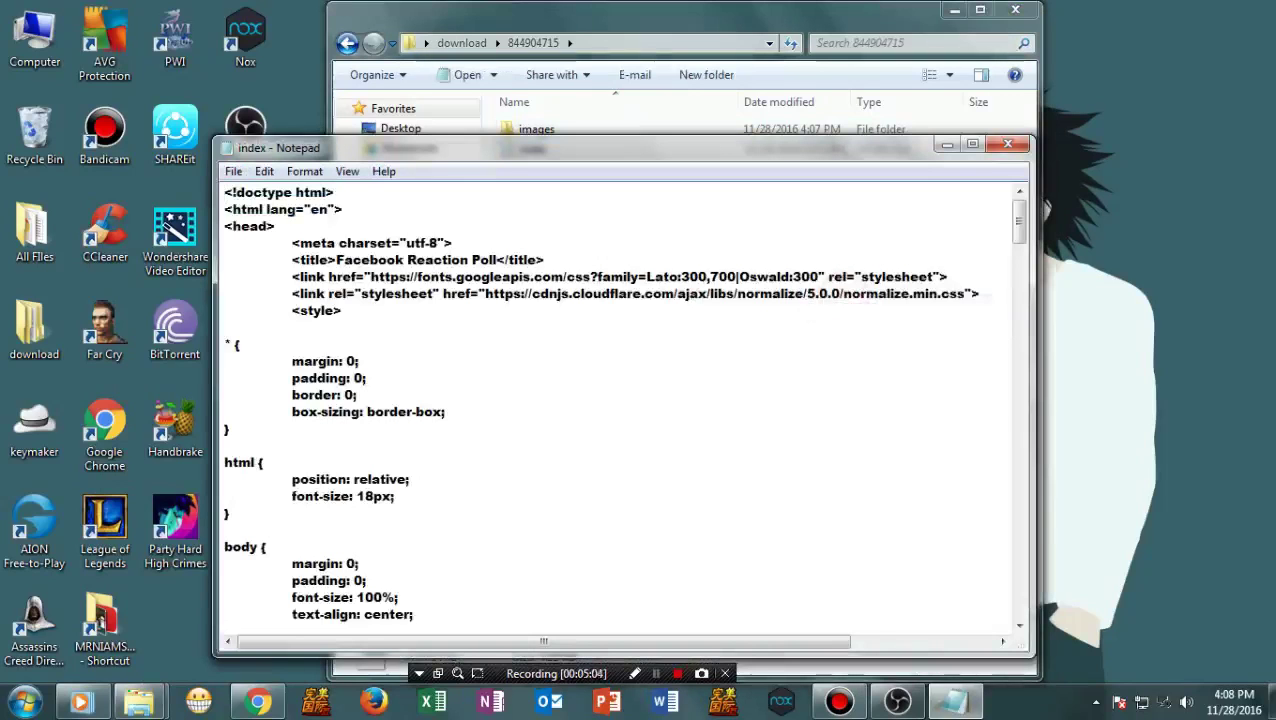
# Search the script for "token" and locate the access token placeholder under Script Settings
pyautogui.hotkey('ctrl', 'f')
pyautogui.write('token')
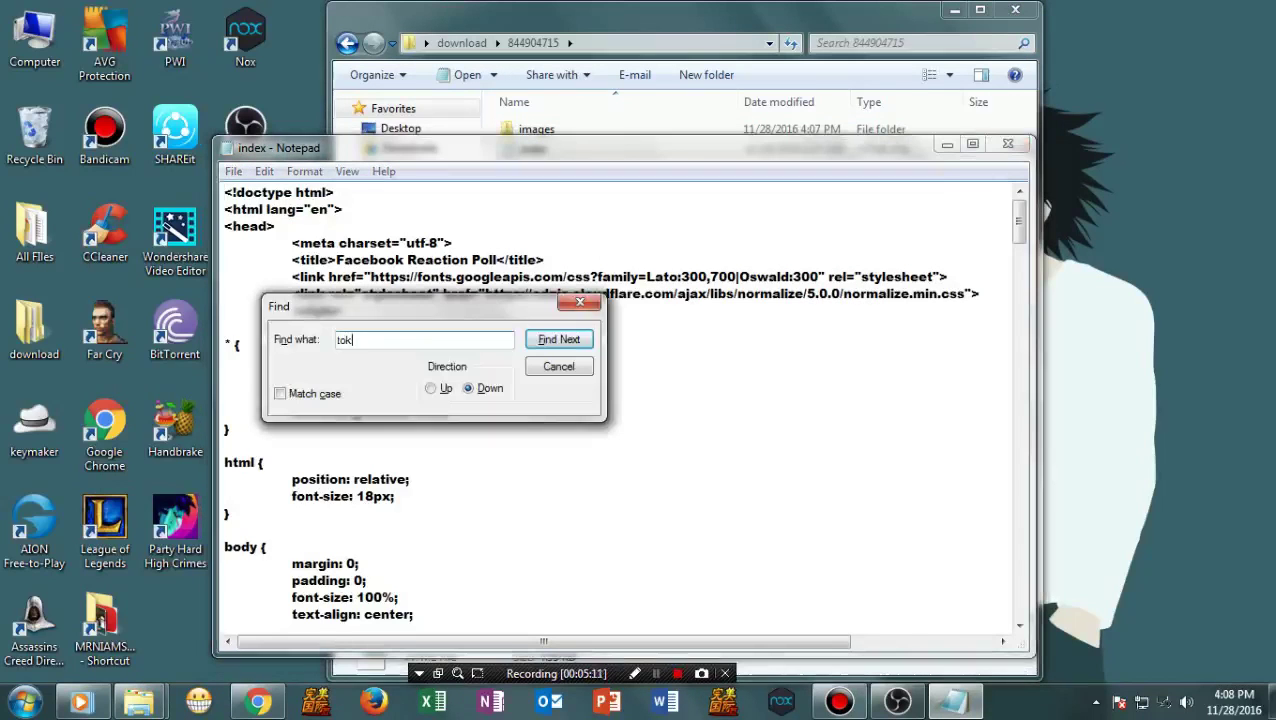
pyautogui.press('Return')
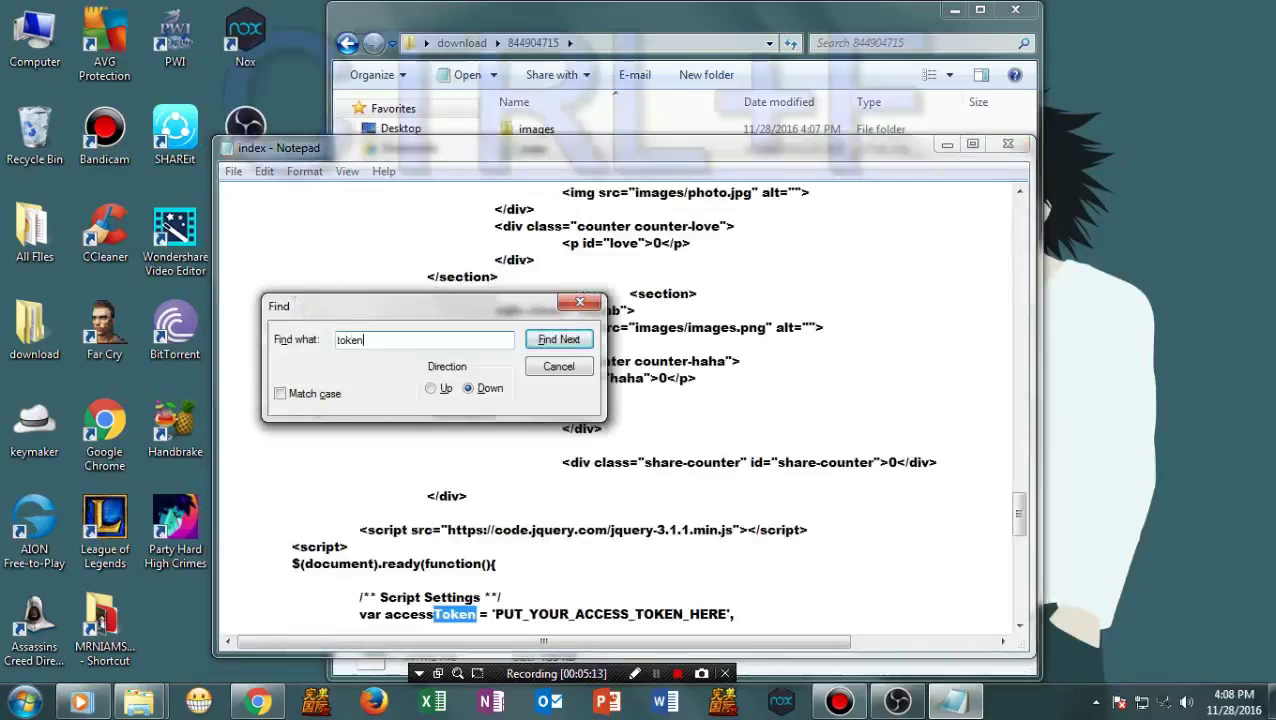
pyautogui.click(578, 298)
pyautogui.scroll(-2, 620, 400)
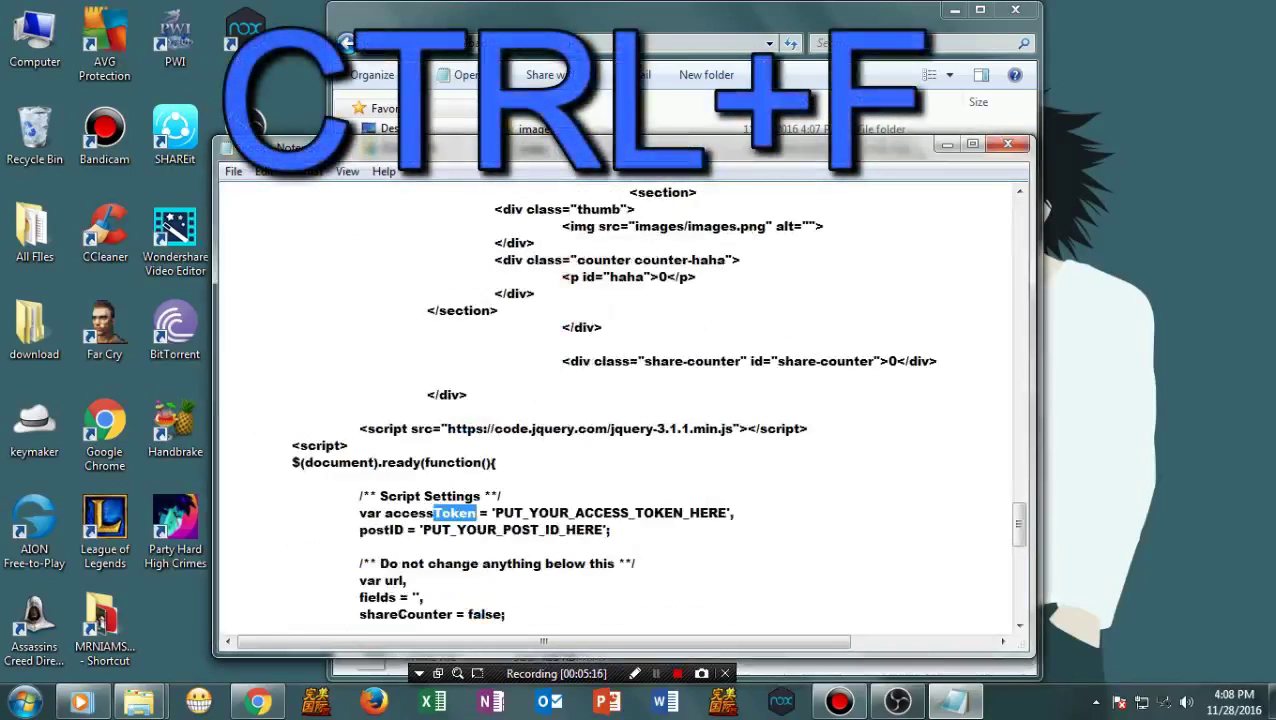
pyautogui.moveTo(494, 513); pyautogui.dragTo(706, 513)
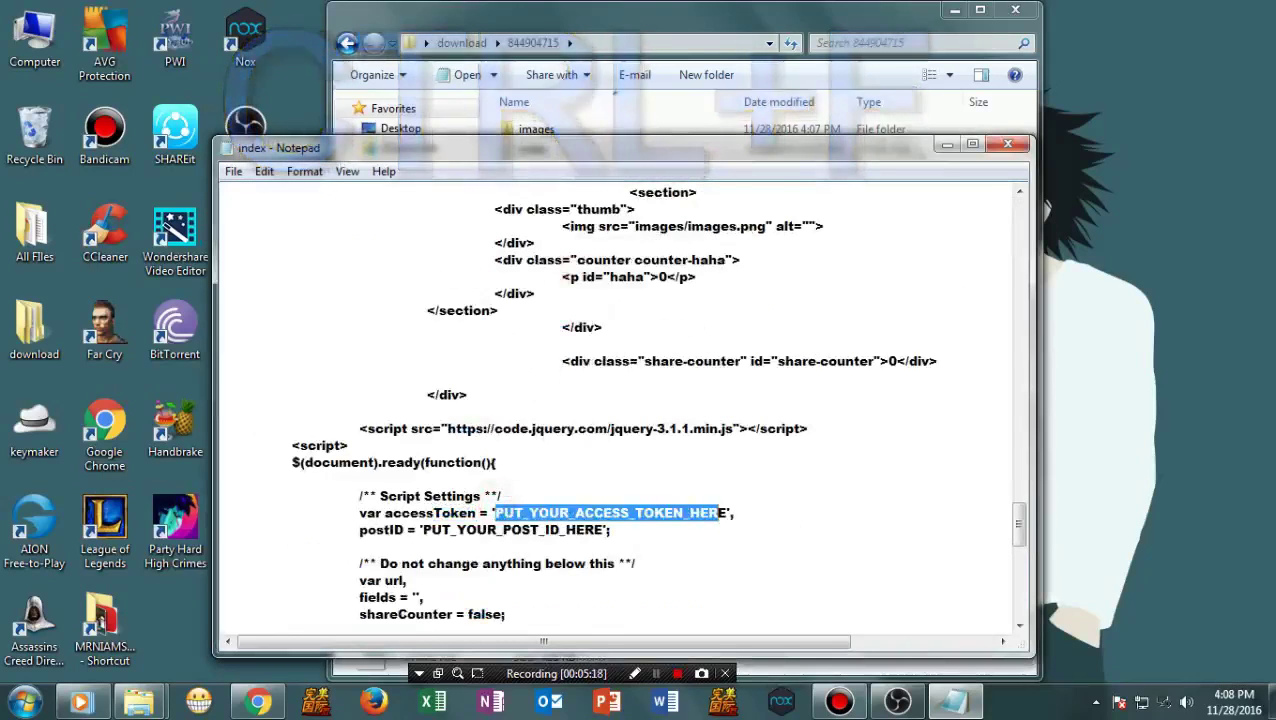
pyautogui.click(692, 524)
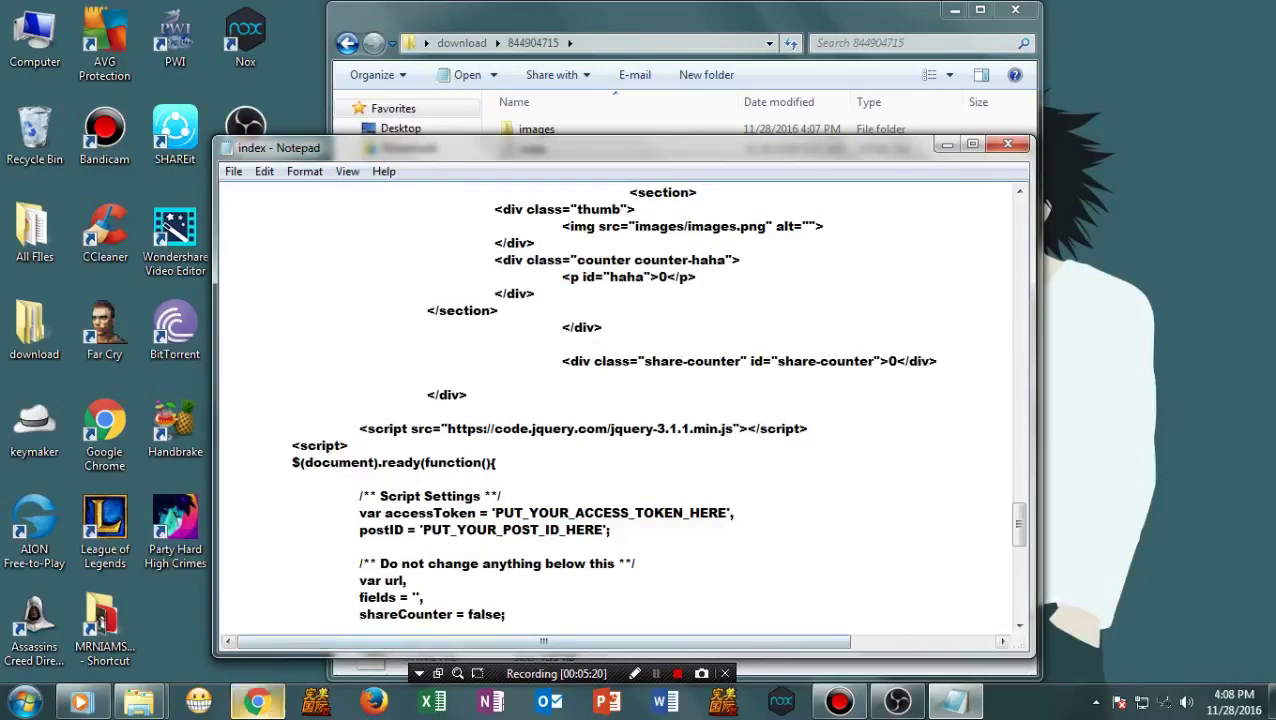
# Switch to Chrome, open the Get Access Token link from the poll creation page, and copy the access token from Graph API Explorer
pyautogui.click(258, 701)
pyautogui.click(432, 13)
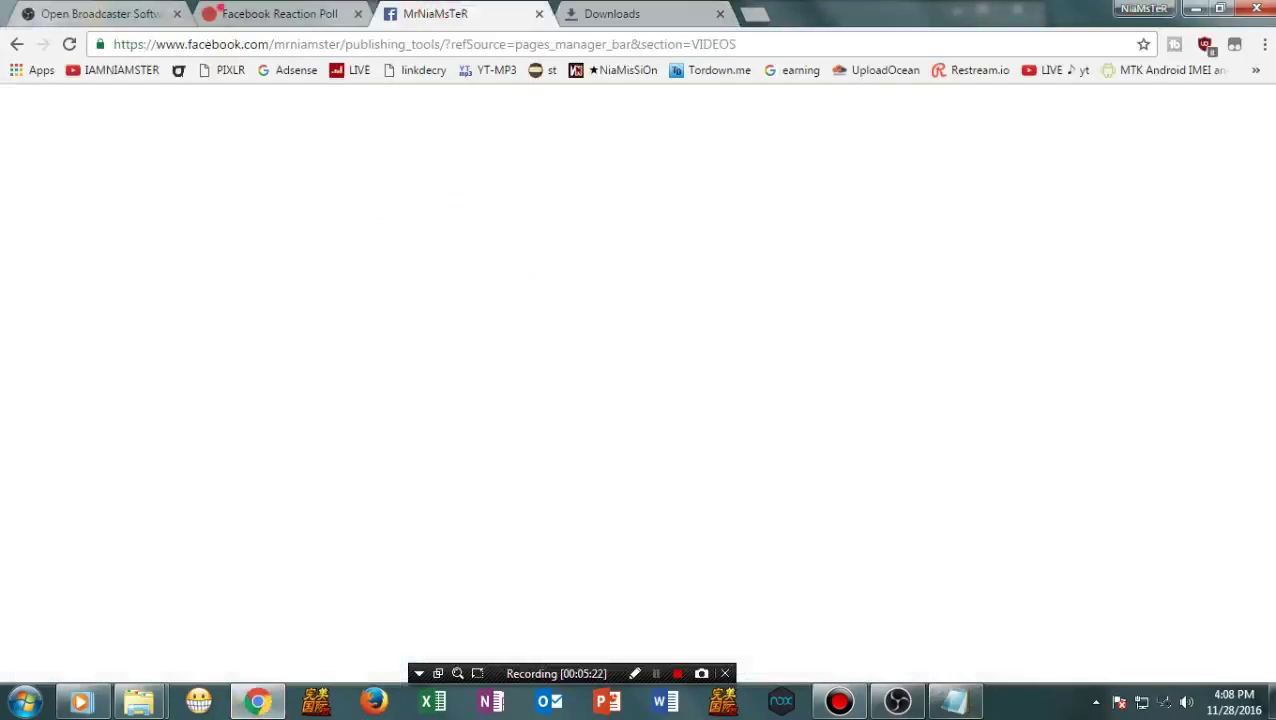
pyautogui.click(218, 12)
pyautogui.click(16, 44)
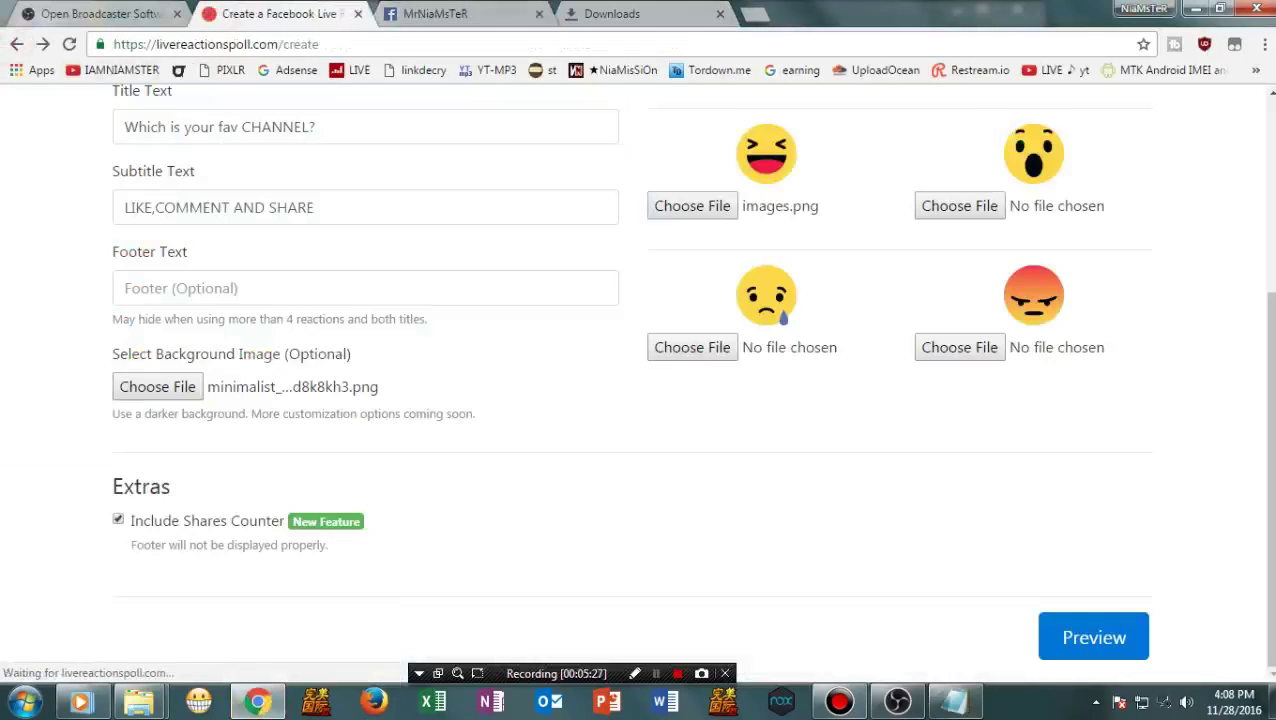
pyautogui.click(515, 244)
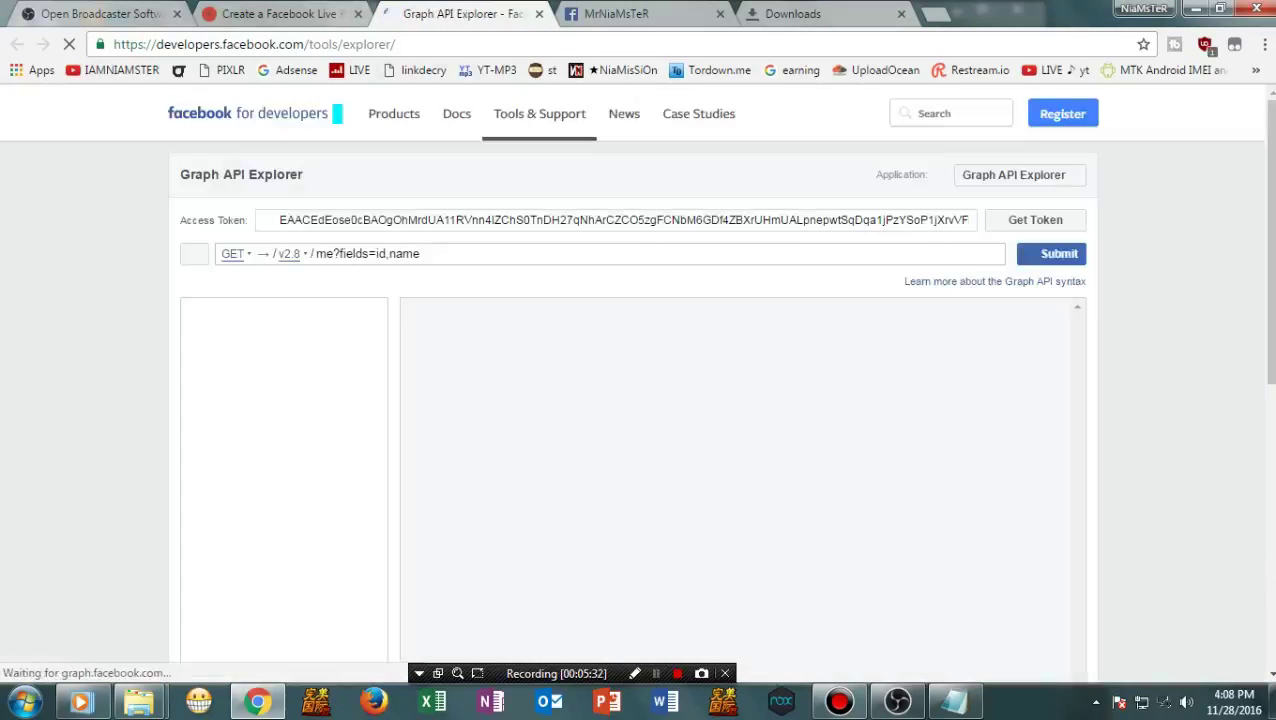
pyautogui.doubleClick(612, 219)
pyautogui.rightClick(612, 217)
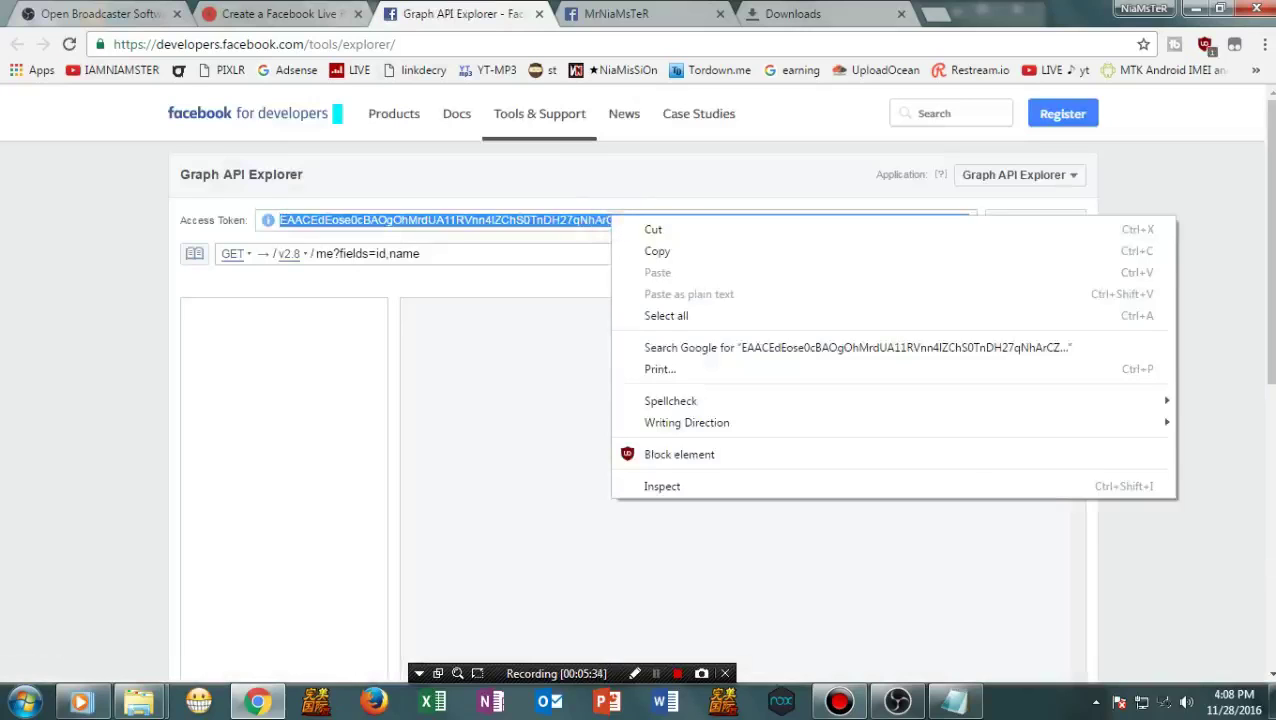
pyautogui.click(664, 250)
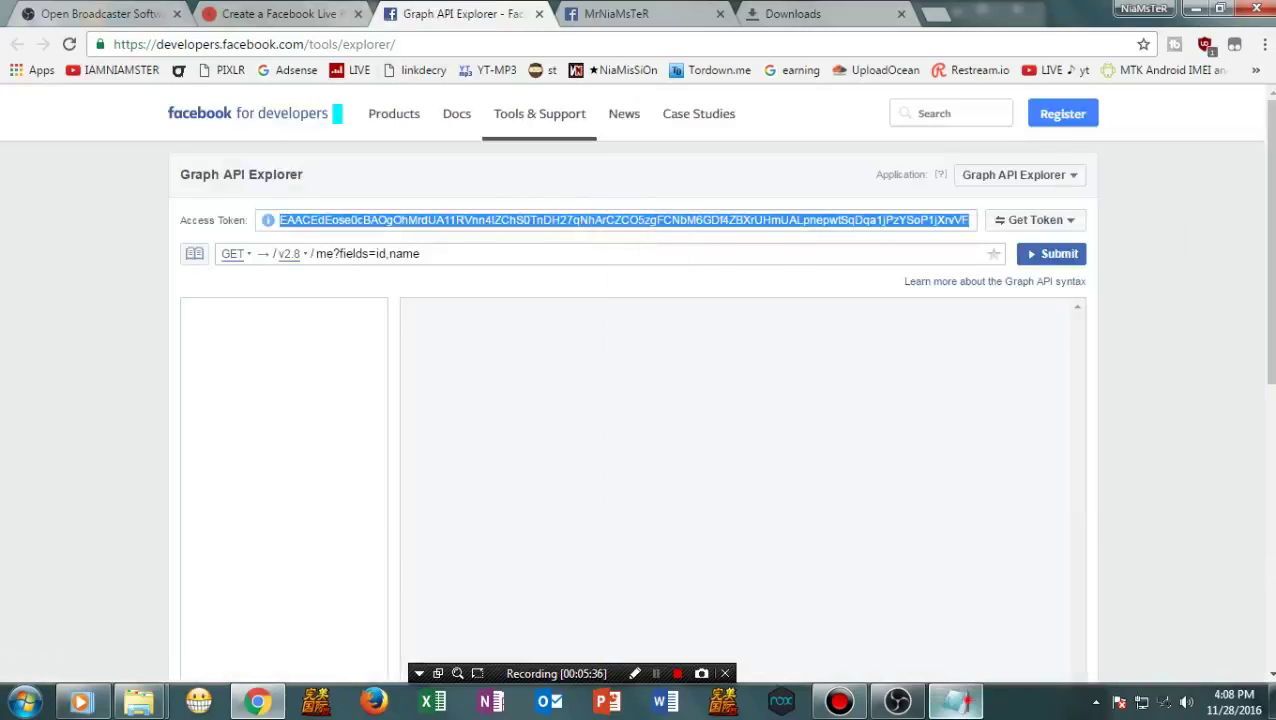
# Replace the PUT_YOUR_ACCESS_TOKEN_HERE placeholder in the Notepad script with the copied access token, then minimize the script window
pyautogui.click(955, 700)
pyautogui.moveTo(497, 511); pyautogui.dragTo(611, 530)
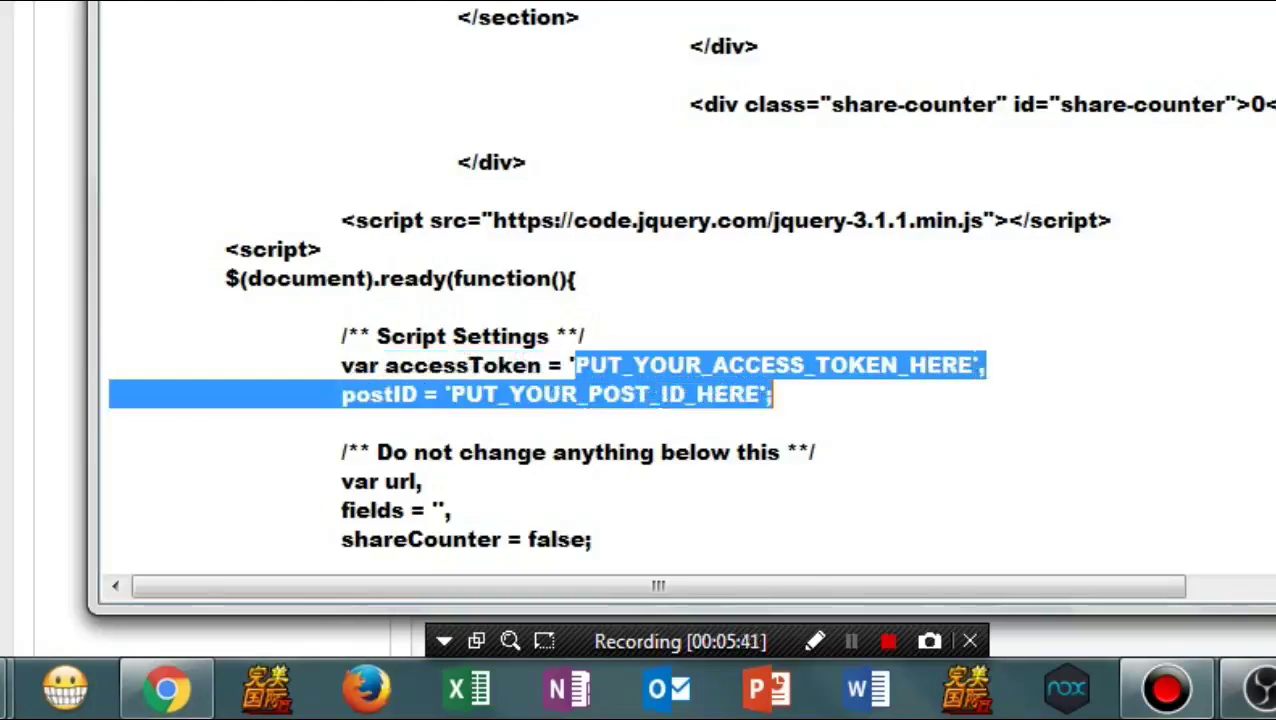
pyautogui.moveTo(773, 395); pyautogui.dragTo(972, 366)
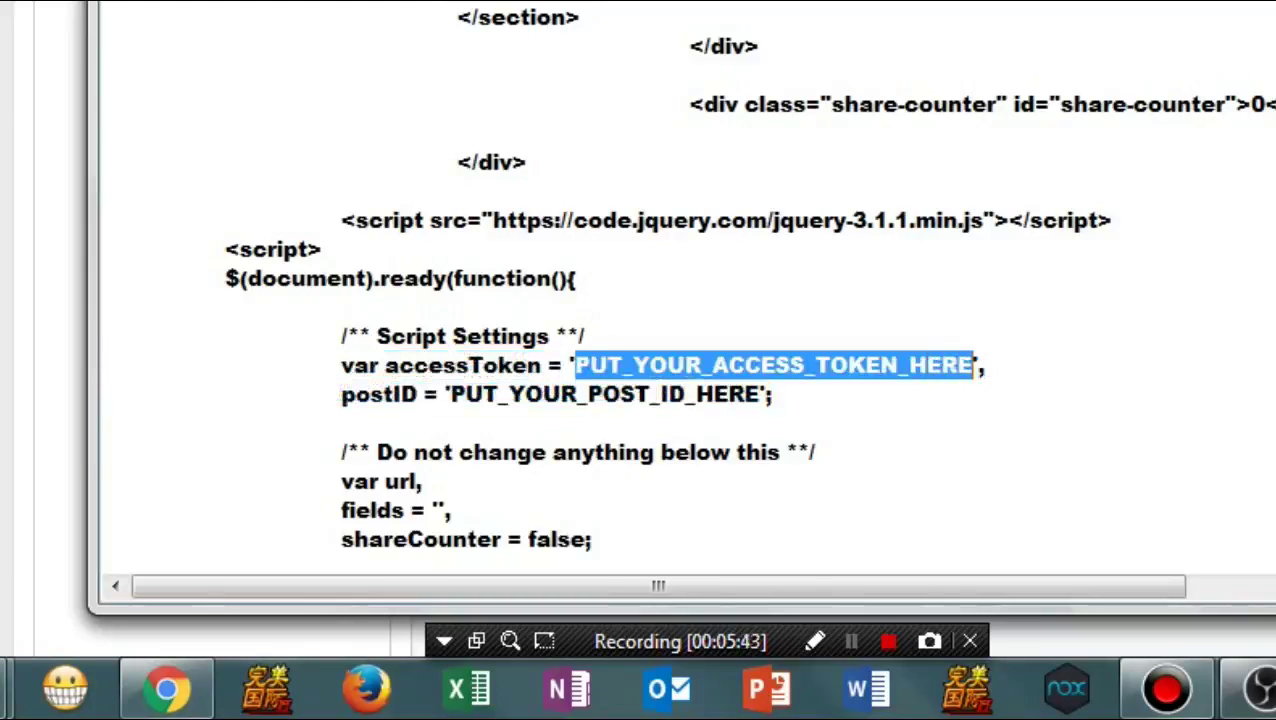
pyautogui.press('BackSpace')
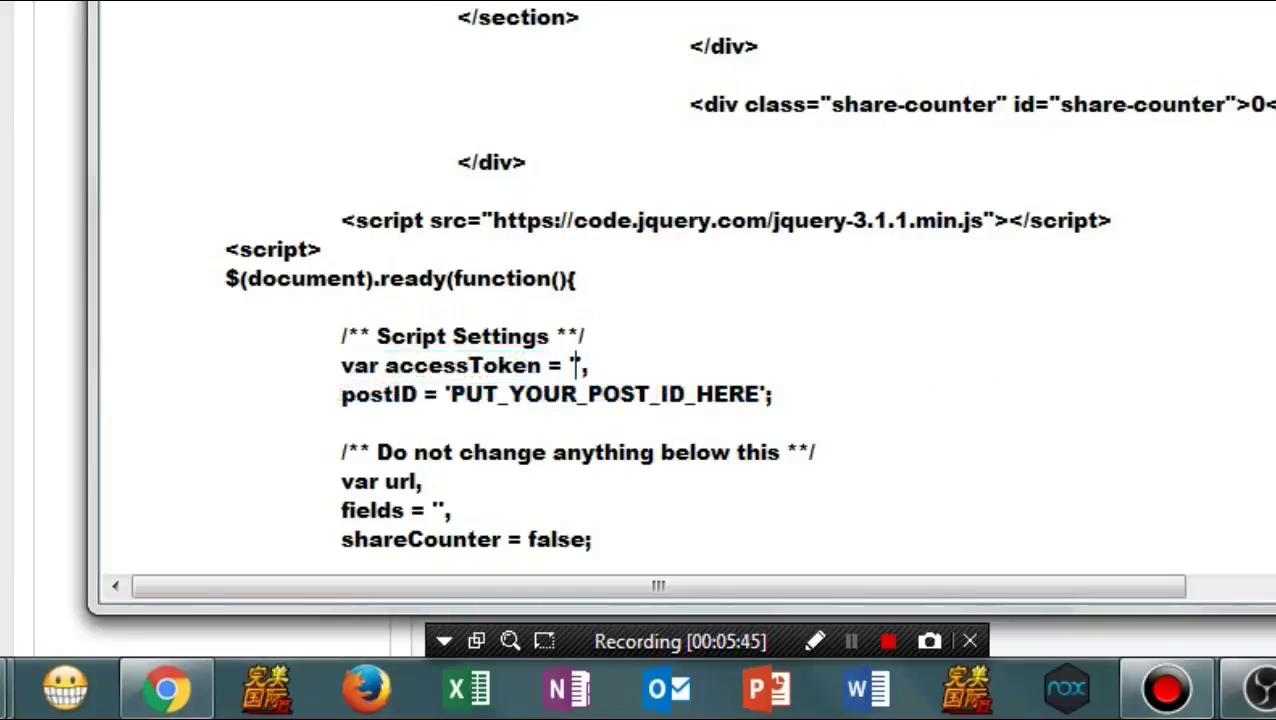
pyautogui.hotkey('ctrl', 'v')
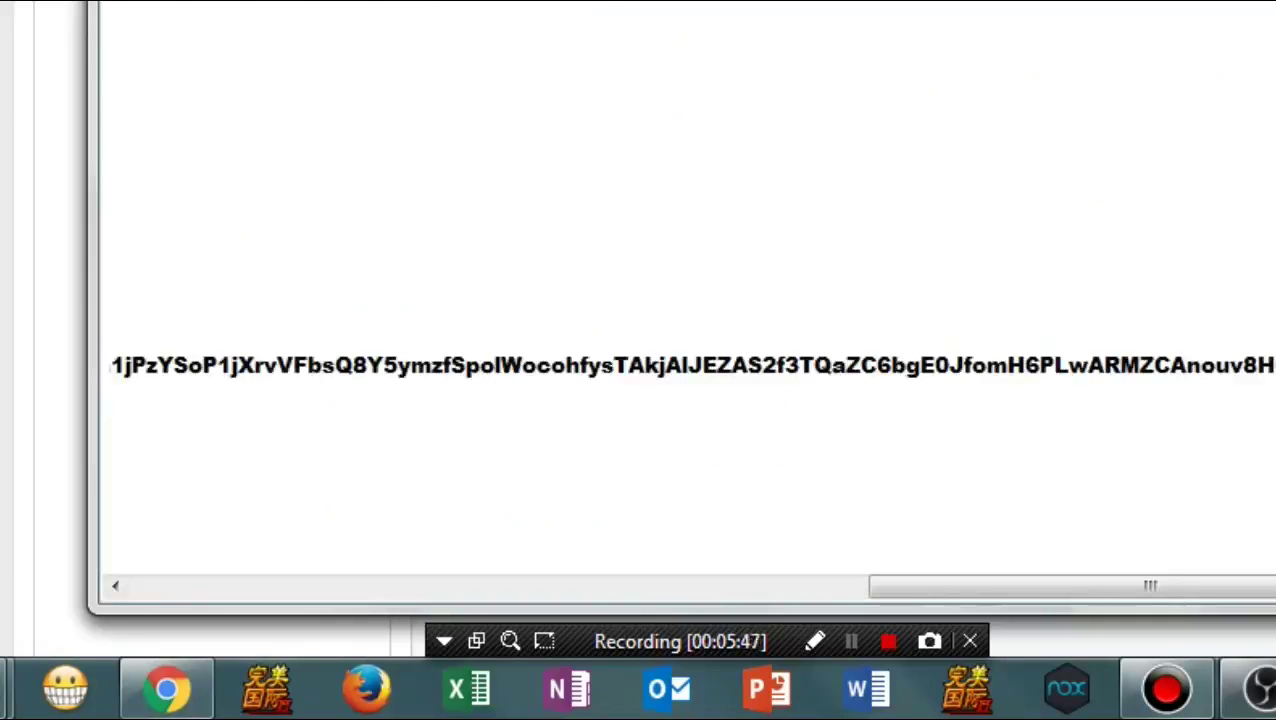
pyautogui.moveTo(1150, 585); pyautogui.dragTo(528, 585)
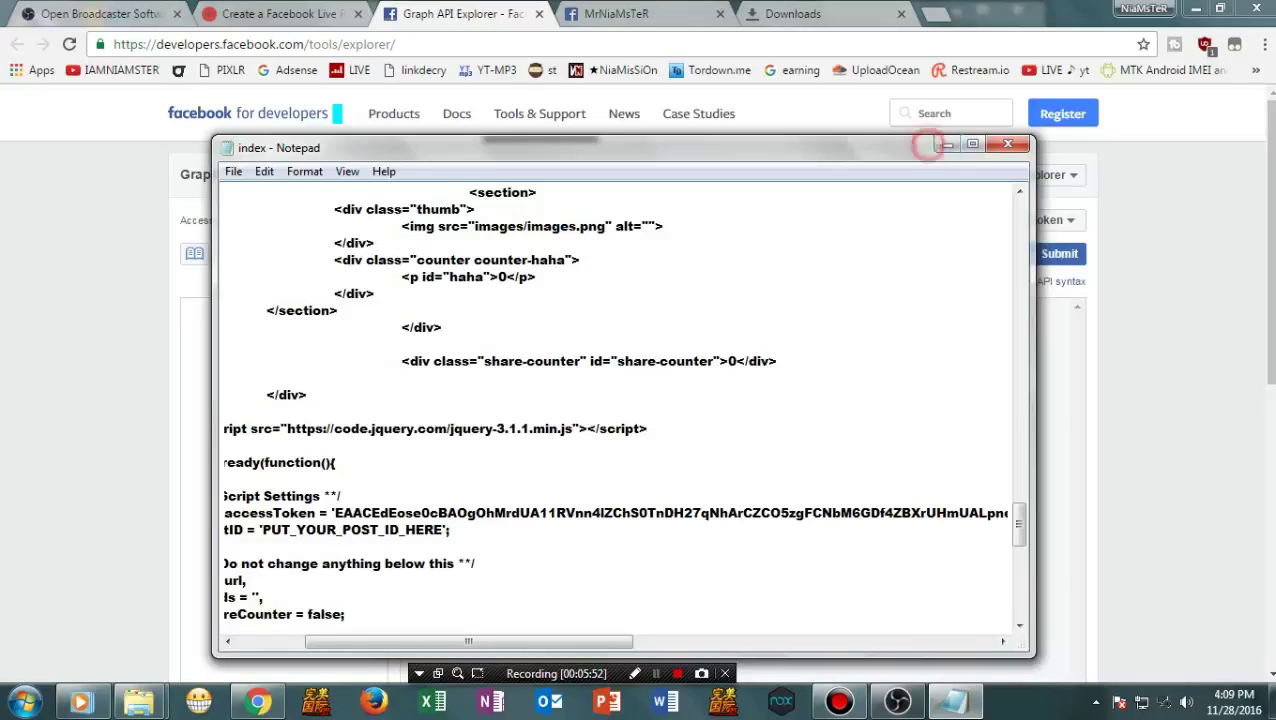
pyautogui.click(938, 144)
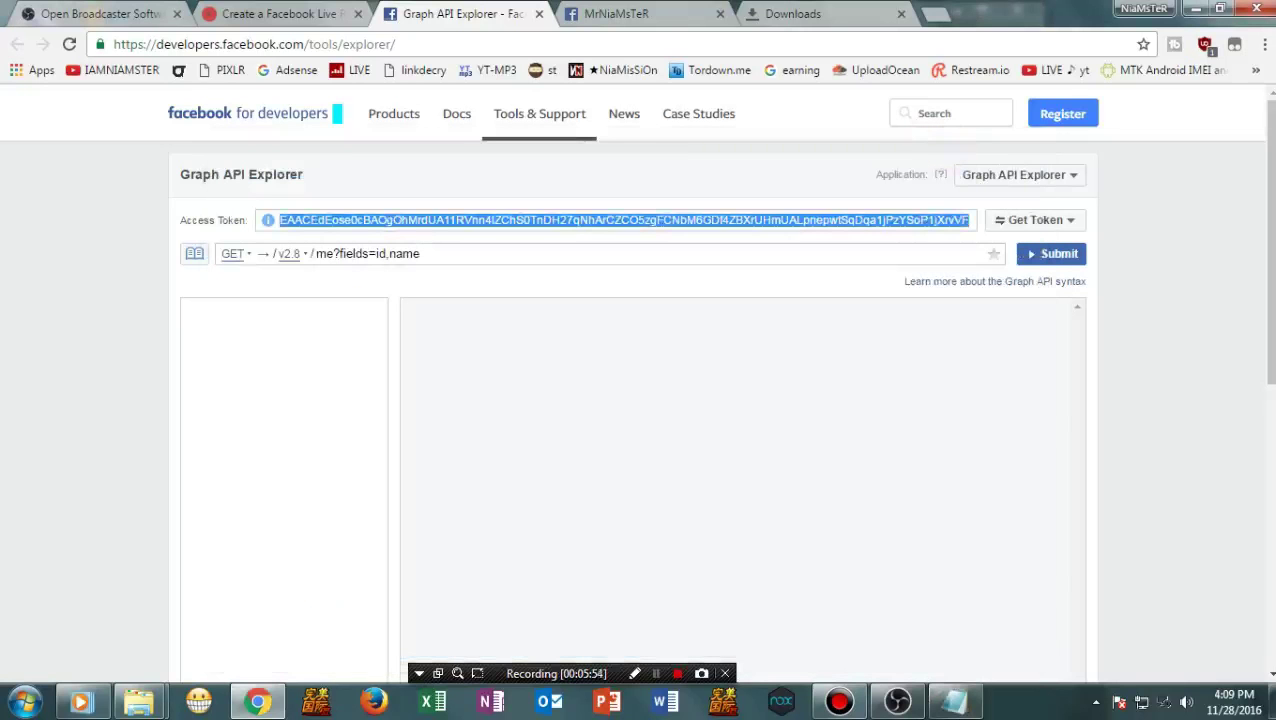
pyautogui.click(310, 14)
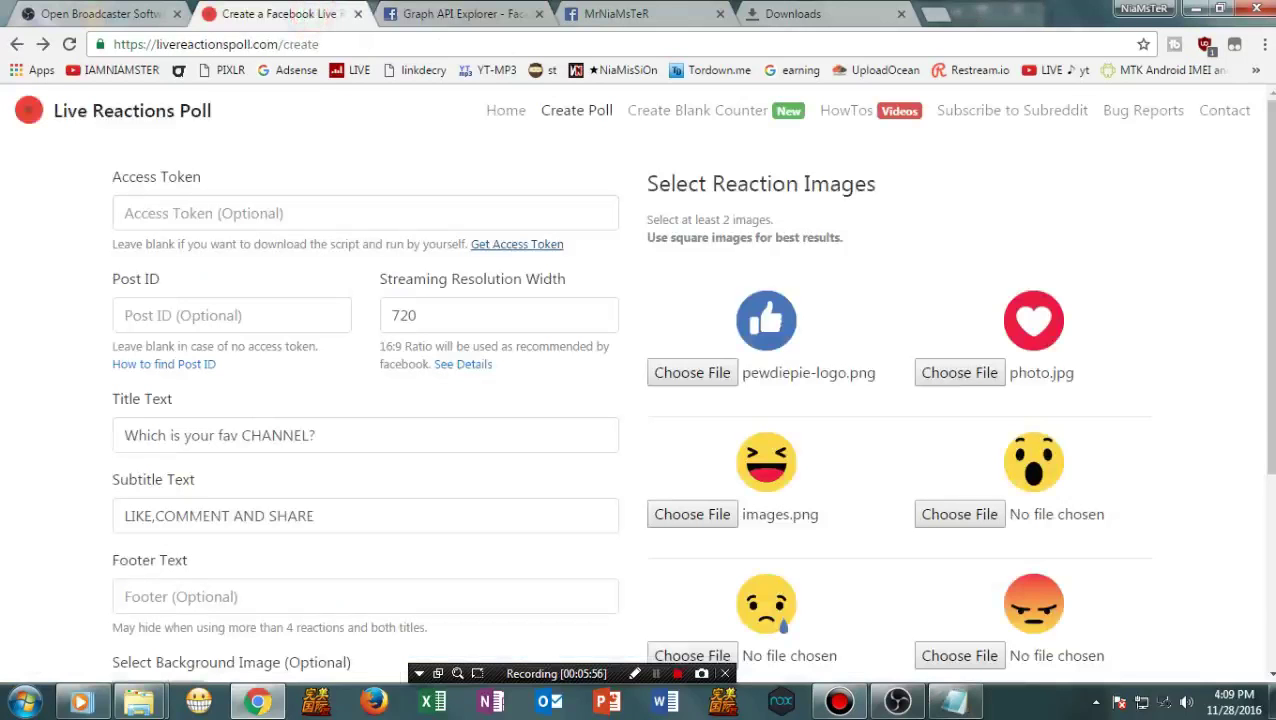
pyautogui.scroll(-1, 640, 390)
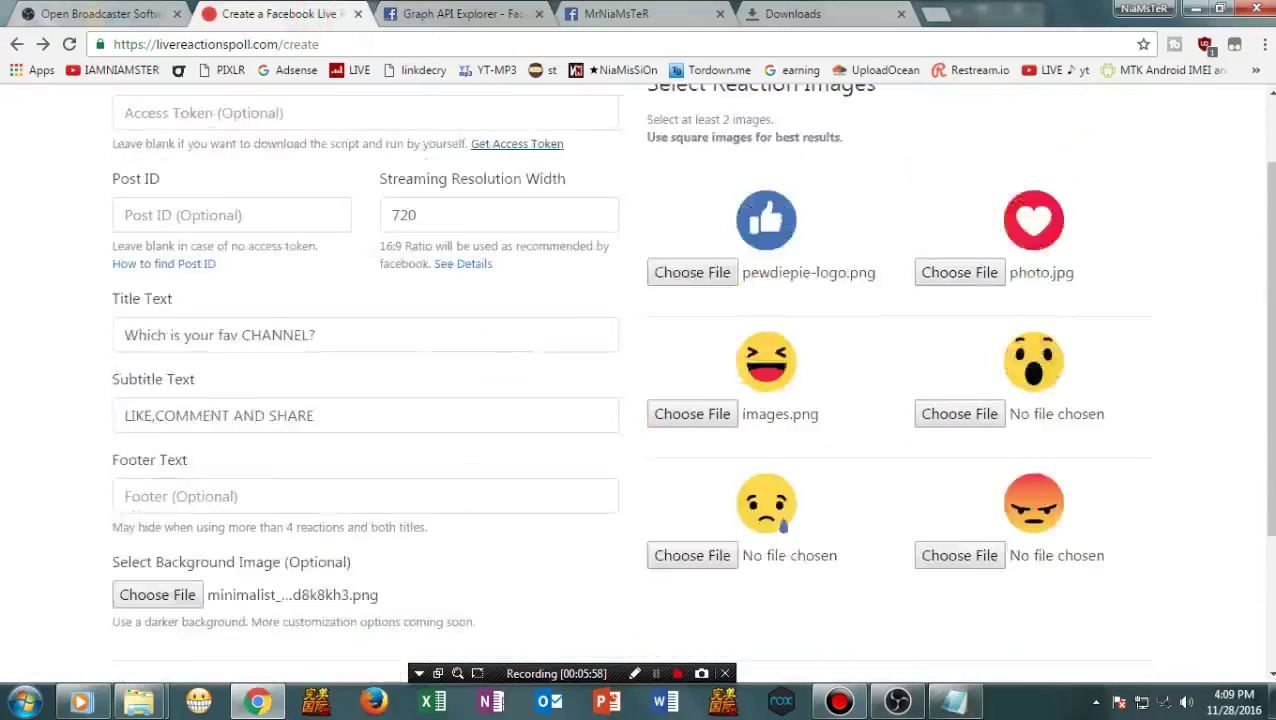
pyautogui.scroll(1, 640, 390)
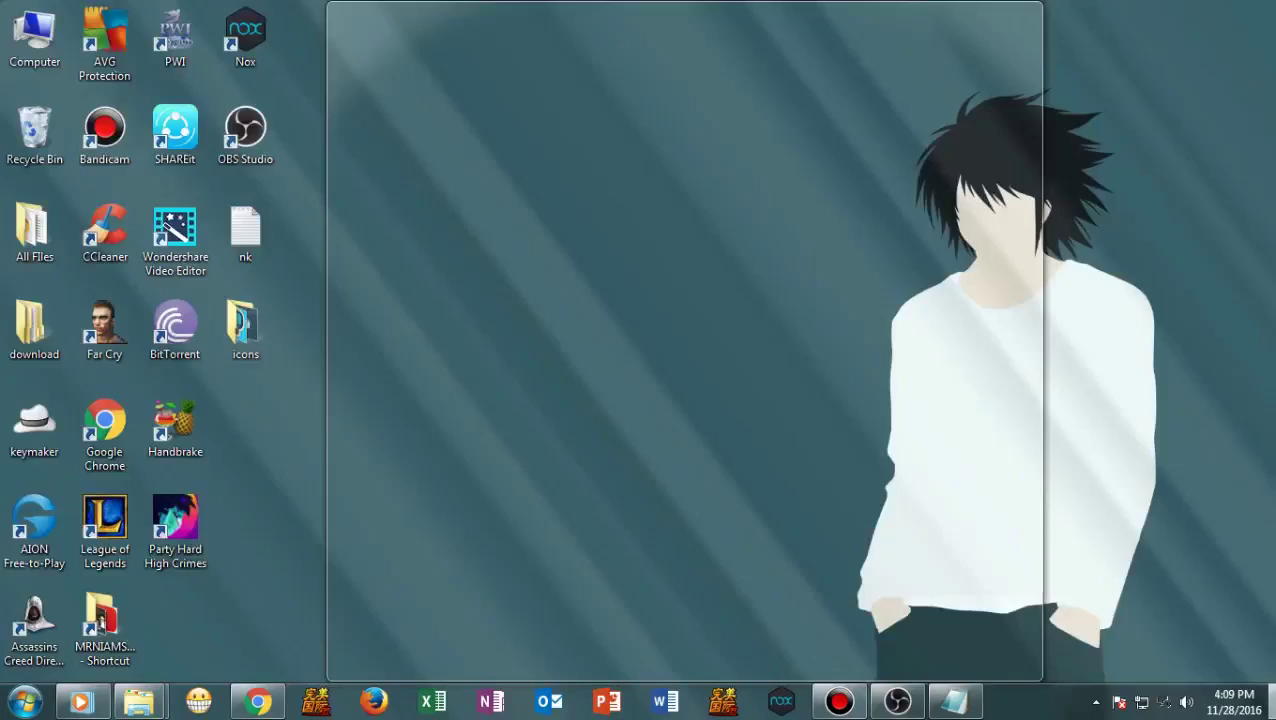
# Switch to OBS Studio, maximize its window, and add a new BrowserSource to the scene under its default name
pyautogui.click(1268, 701)
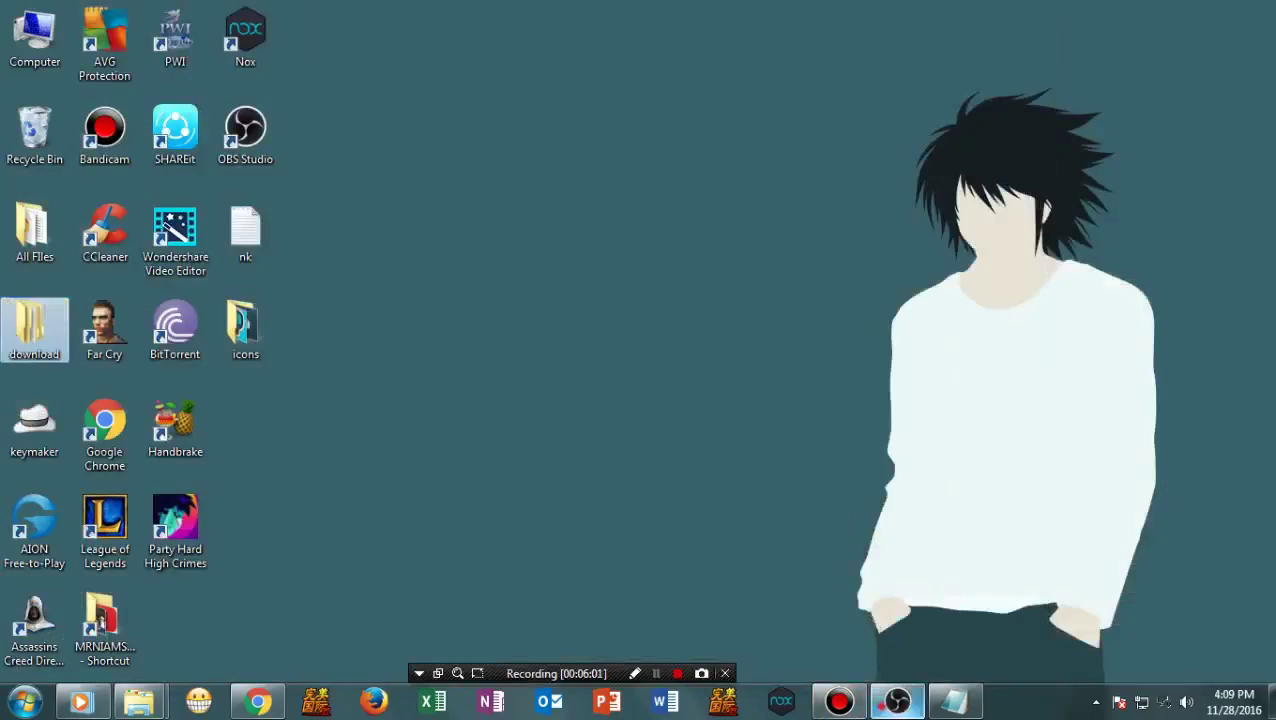
pyautogui.click(897, 701)
pyautogui.rightClick(513, 598)
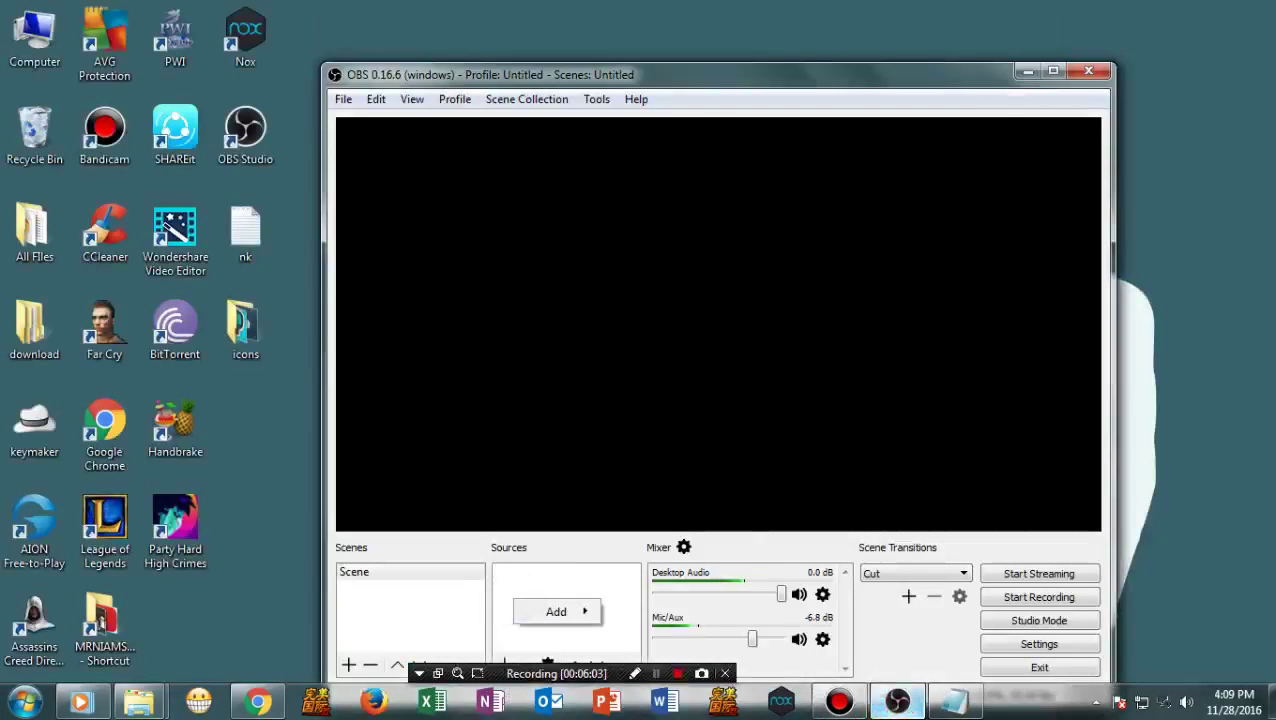
pyautogui.click(620, 75)
pyautogui.doubleClick(611, 75)
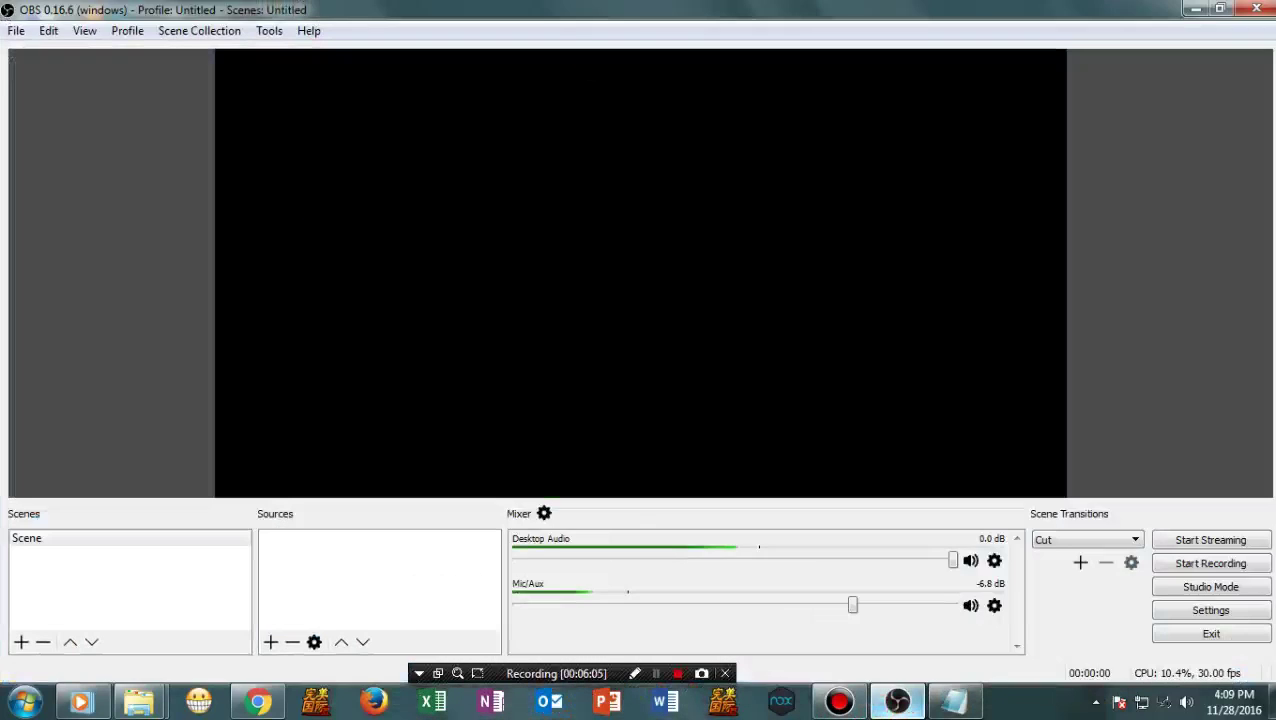
pyautogui.click(270, 642)
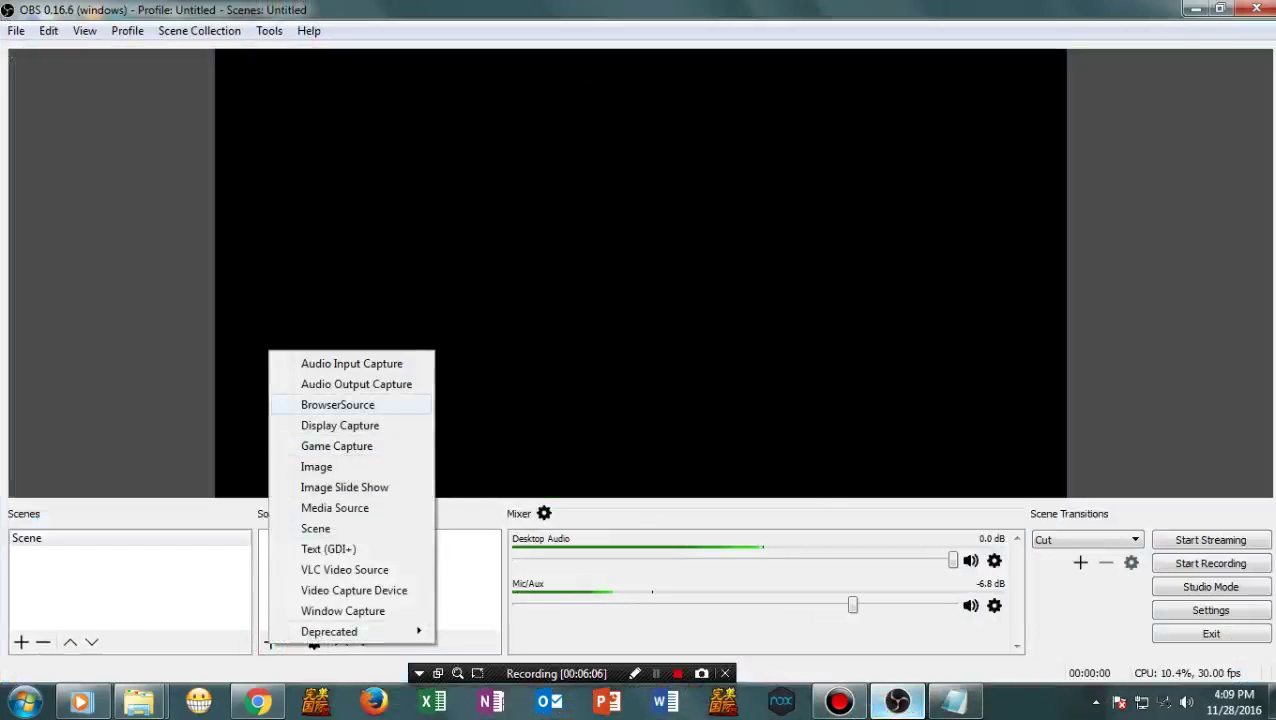
pyautogui.click(336, 404)
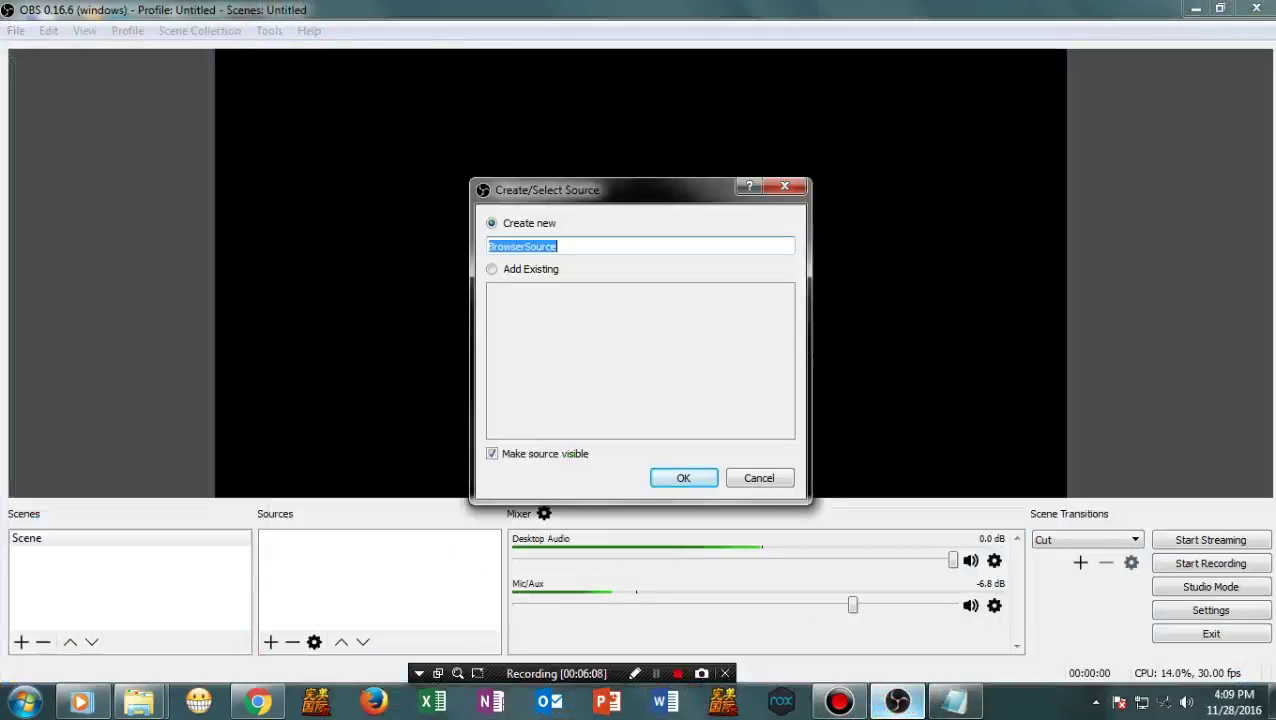
pyautogui.click(683, 478)
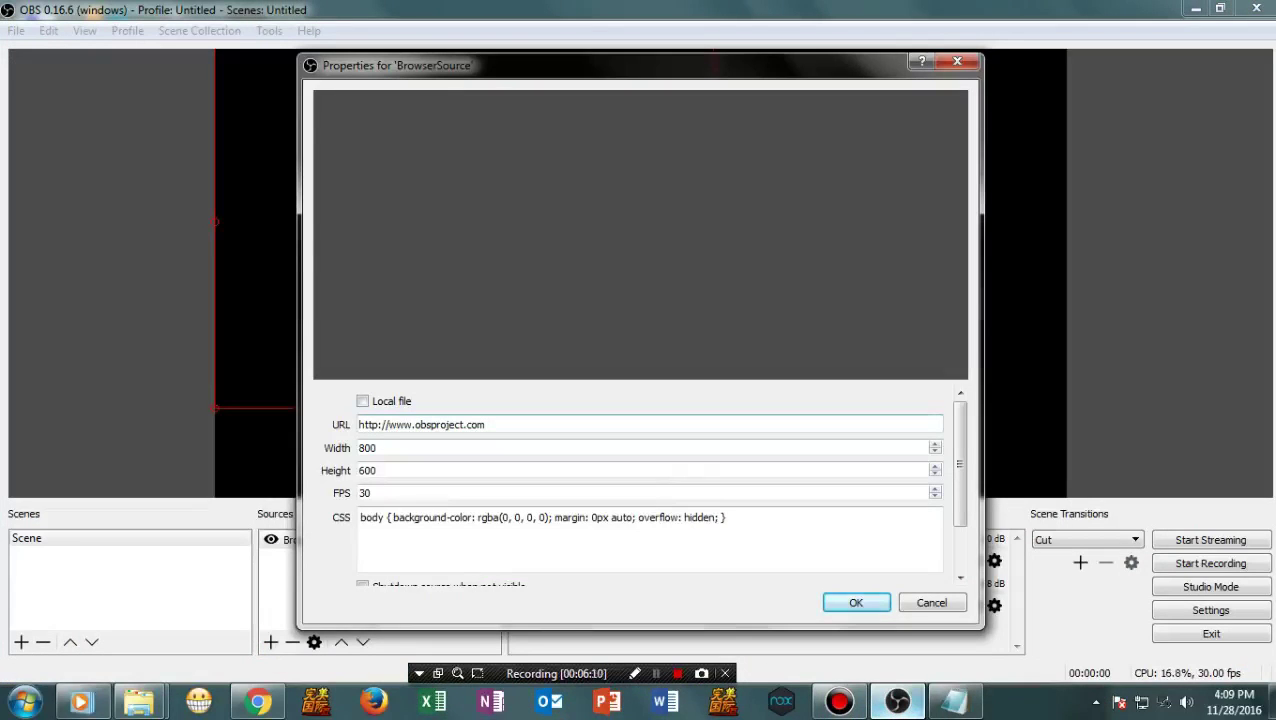
# Make the browser source use the local index HTML file from the 844904715 folder inside the Desktop's download folder
pyautogui.click(388, 401)
pyautogui.click(924, 334)
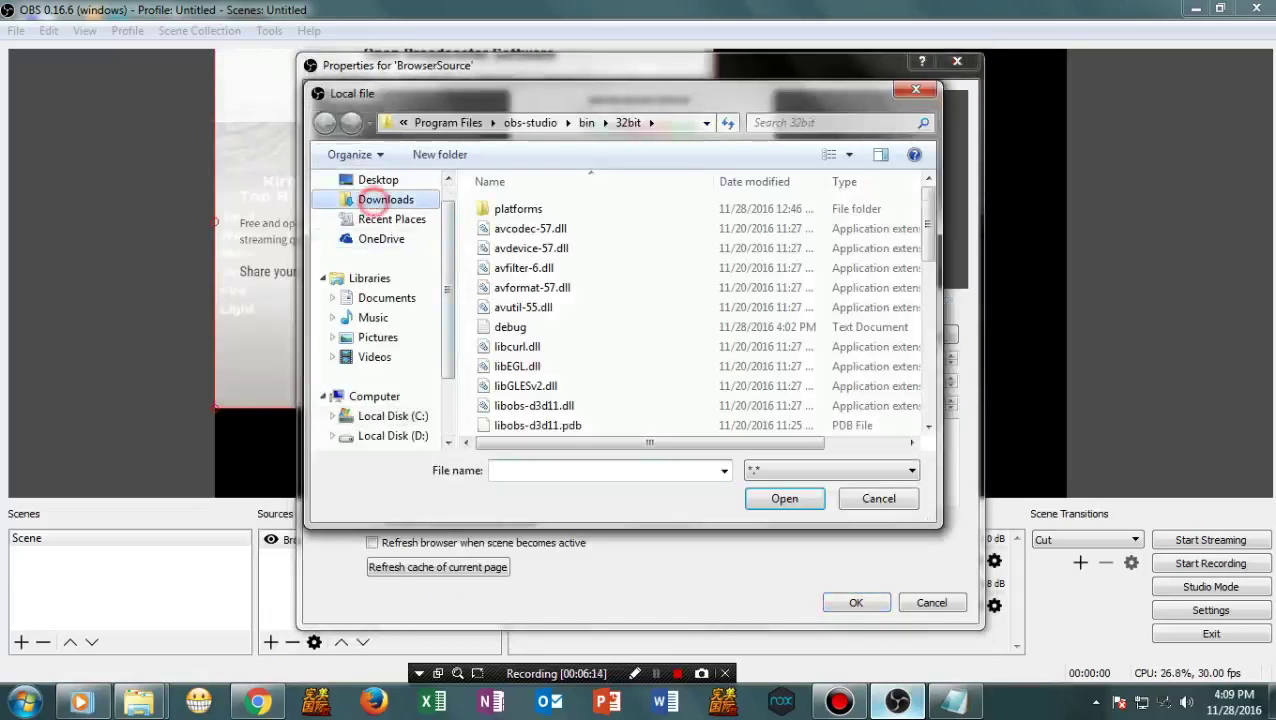
pyautogui.click(385, 199)
pyautogui.click(378, 179)
pyautogui.scroll(-3, 647, 296)
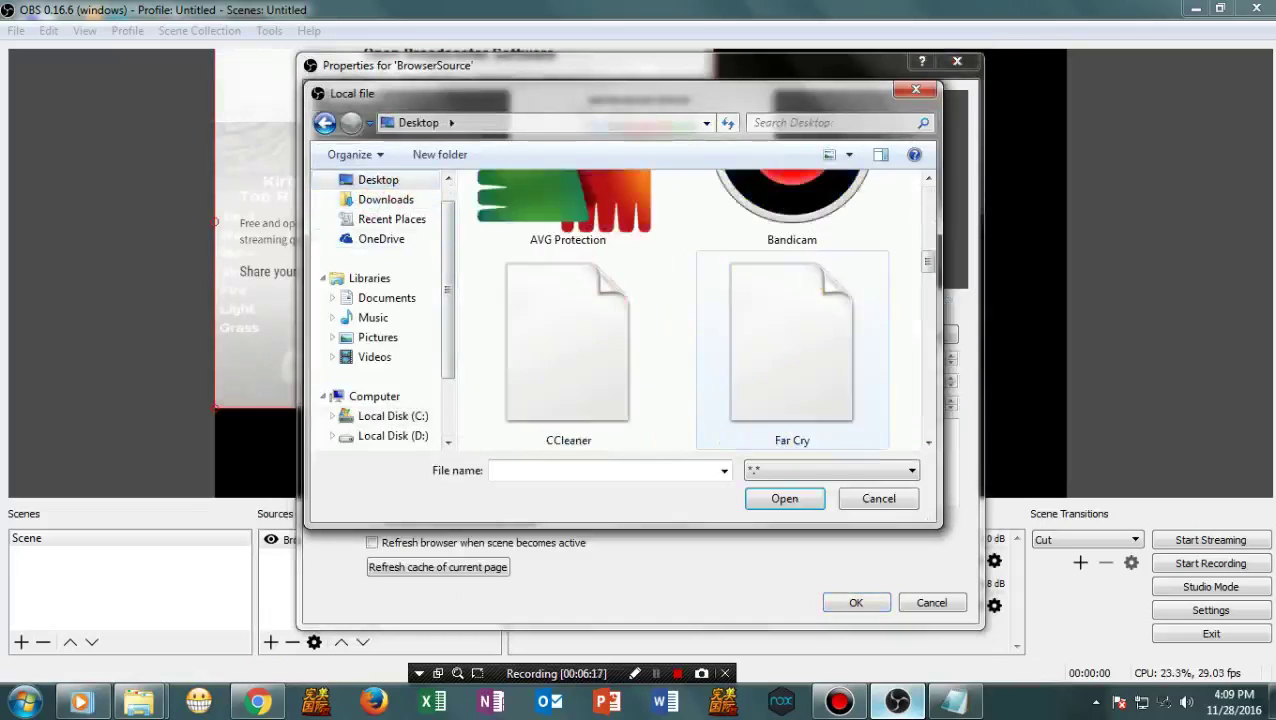
pyautogui.scroll(-5, 680, 310)
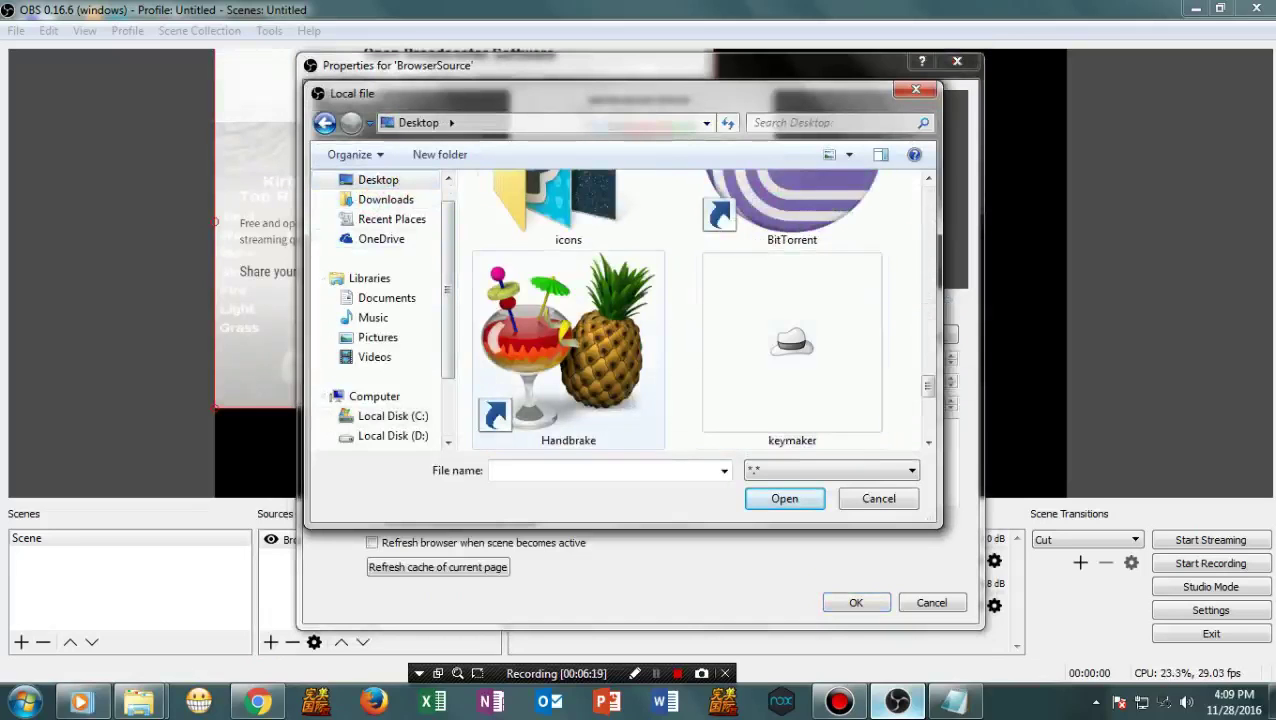
pyautogui.scroll(2, 805, 325)
pyautogui.click(805, 325)
pyautogui.doubleClick(805, 325)
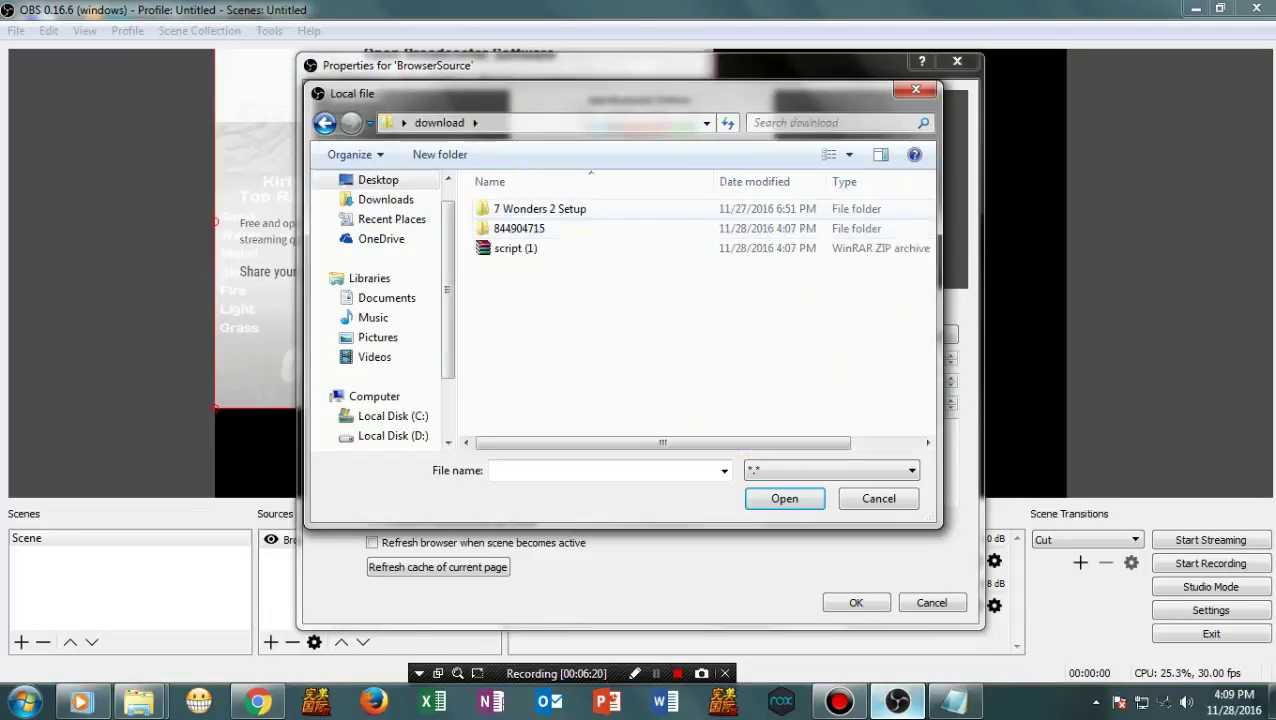
pyautogui.doubleClick(518, 228)
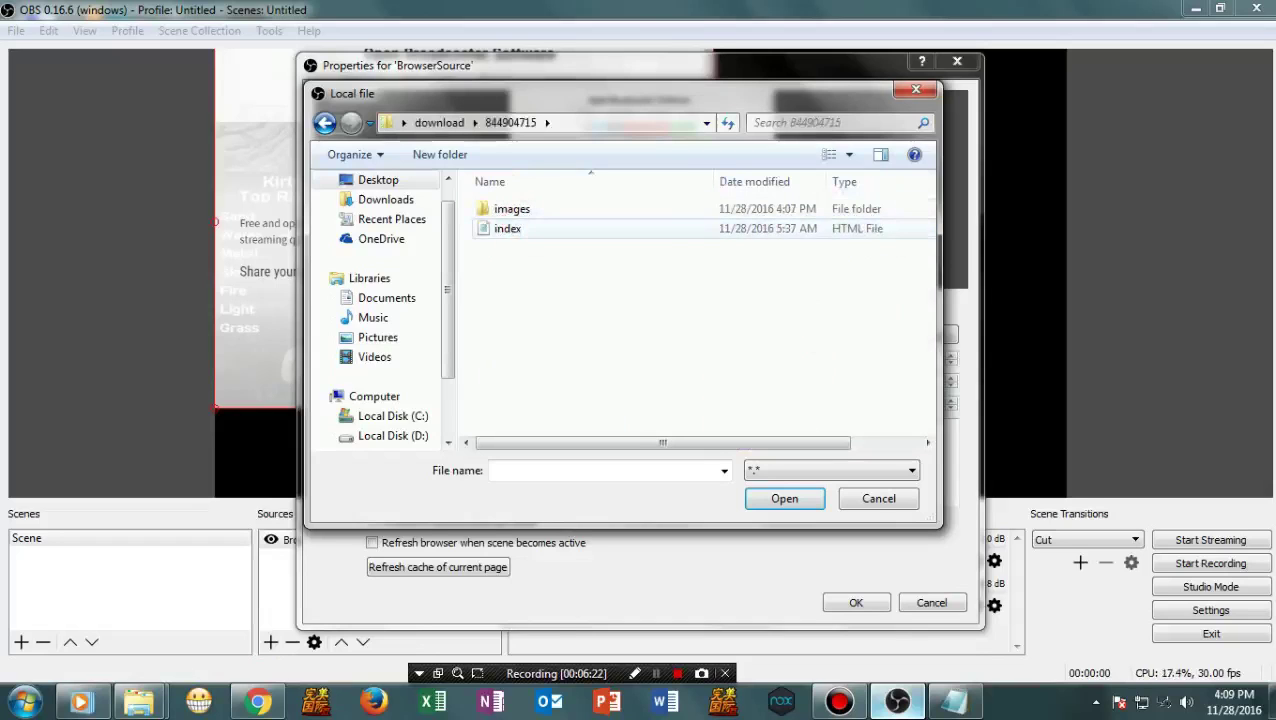
pyautogui.click(518, 228)
pyautogui.click(781, 498)
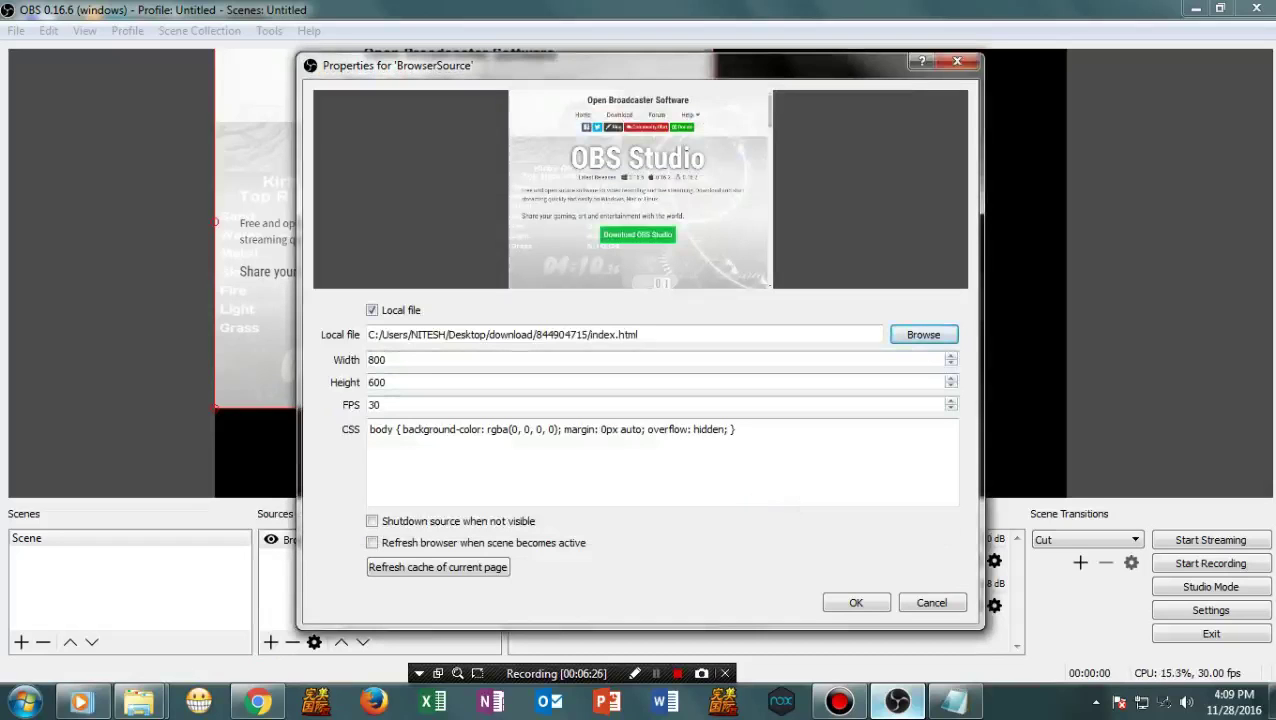
pyautogui.click(846, 601)
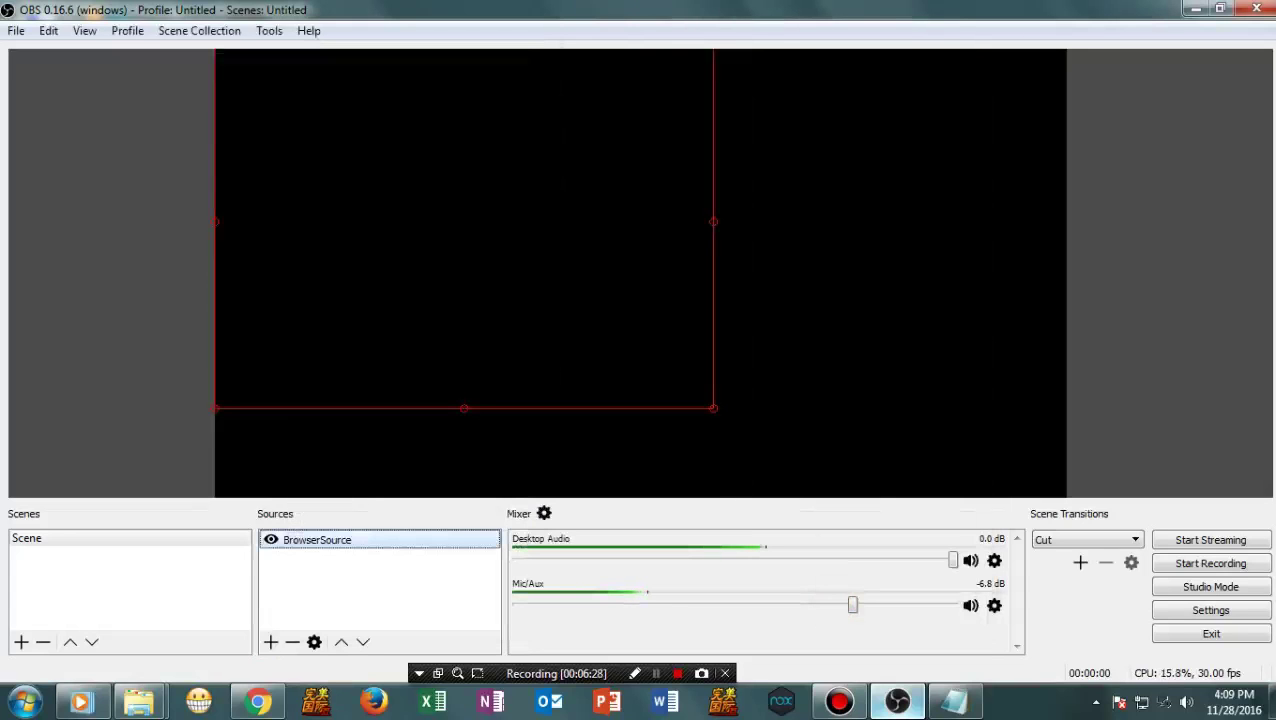
# Move the browser source toward the middle of the canvas and show it in a fullscreen projector
pyautogui.moveTo(440, 200); pyautogui.dragTo(596, 276)
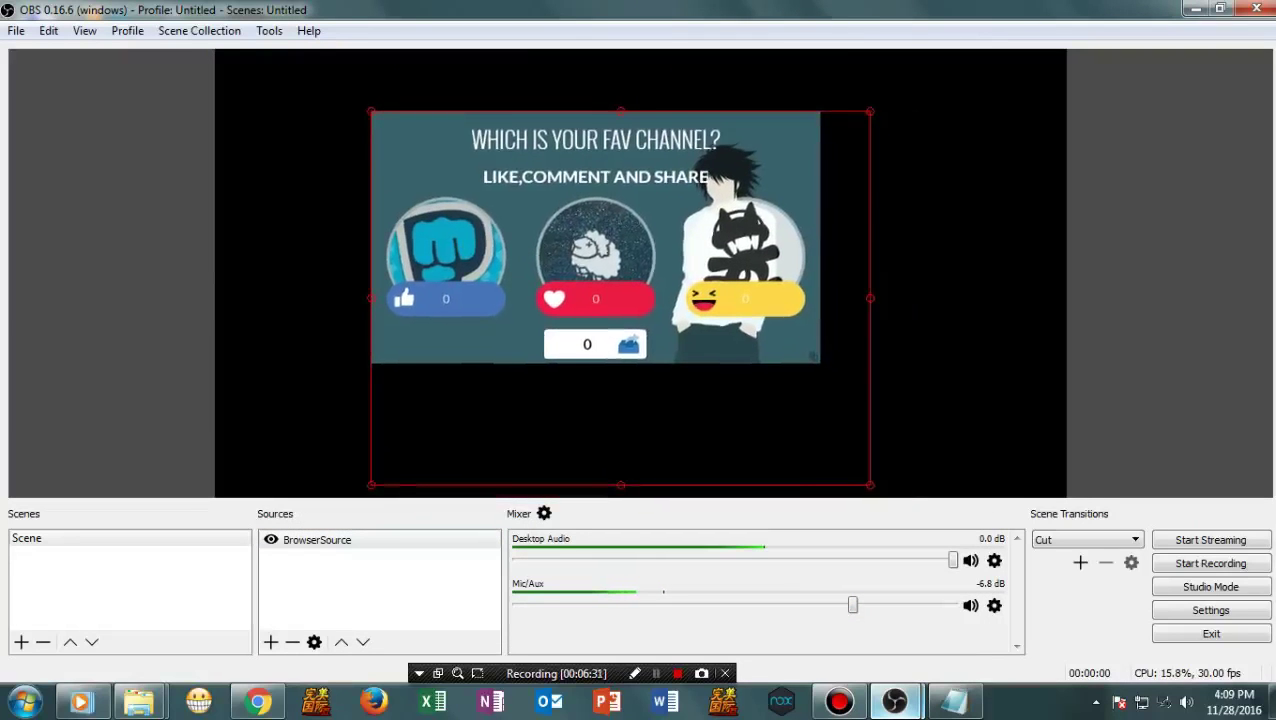
pyautogui.click(316, 539)
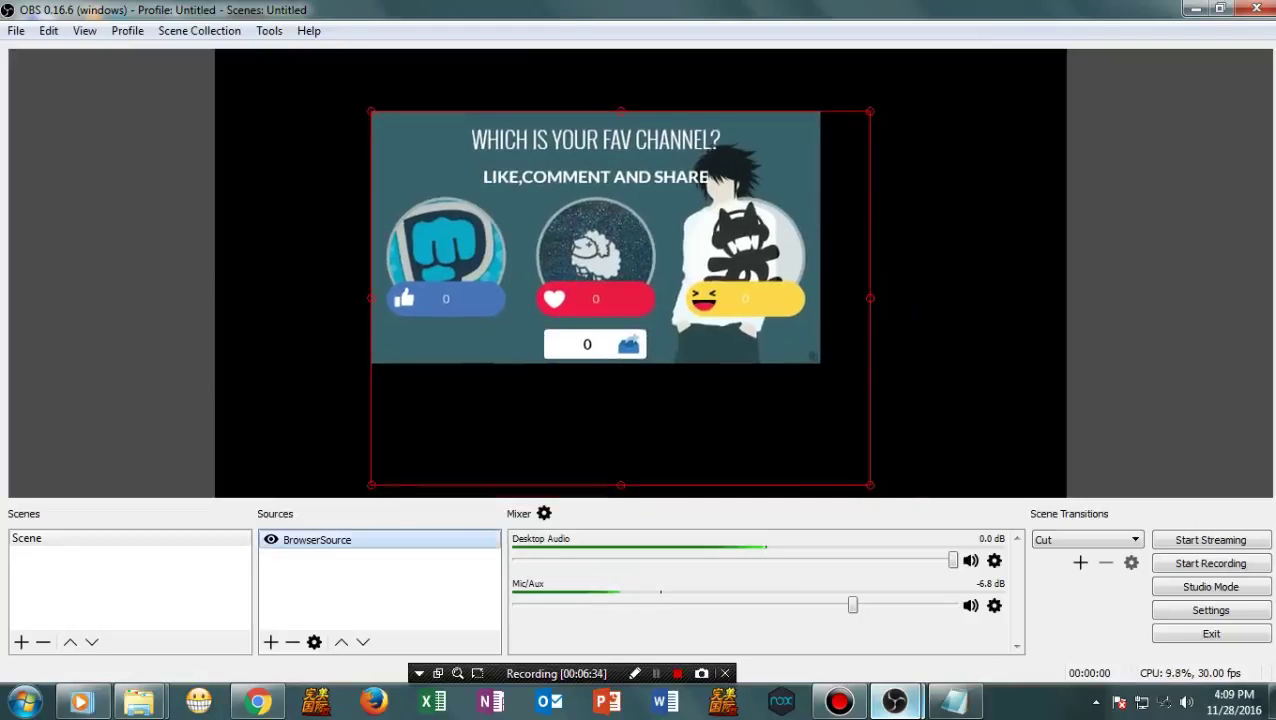
pyautogui.rightClick(370, 536)
pyautogui.moveTo(478, 450)
pyautogui.click(684, 452)
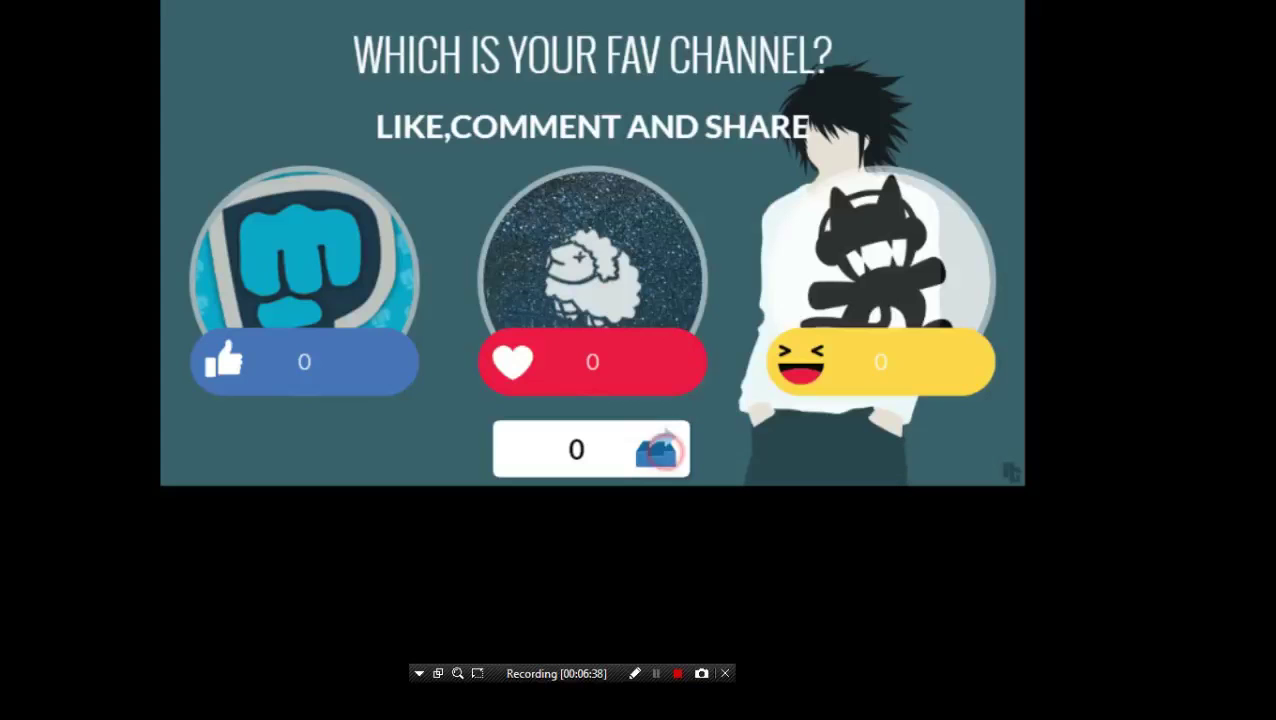
# Close the fullscreen projector and stretch the browser source to the screen
pyautogui.press('Escape')
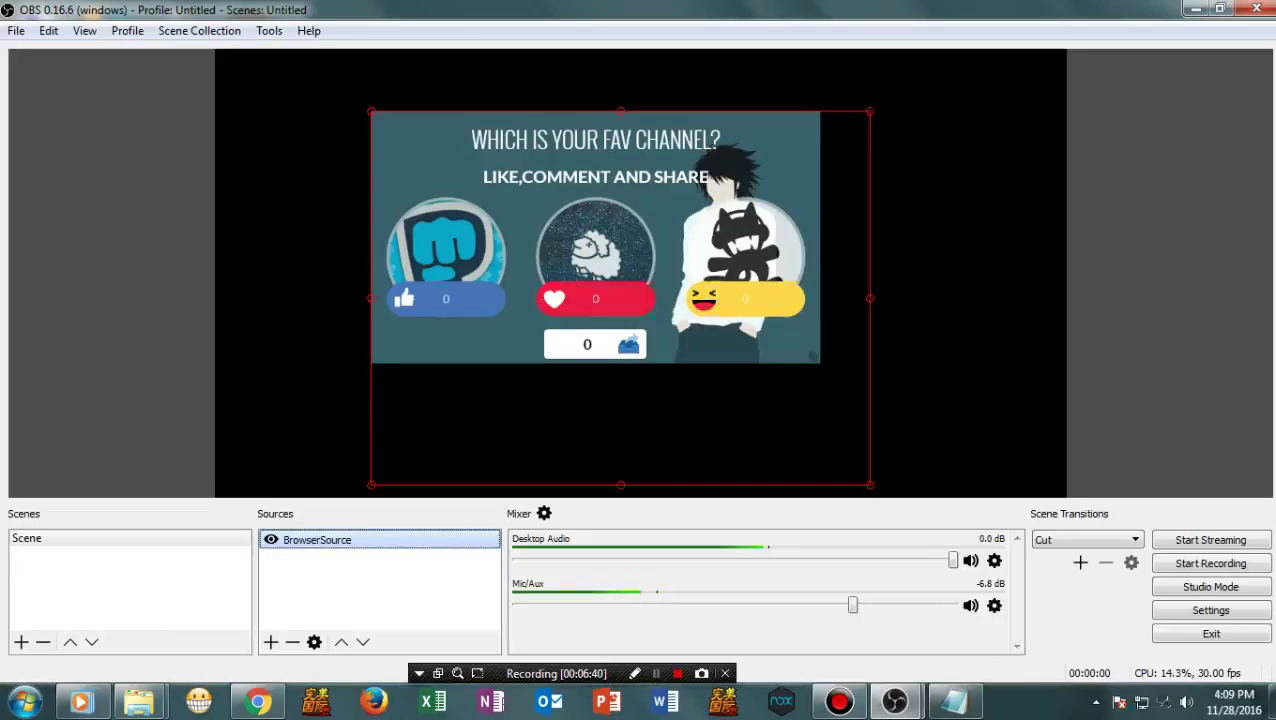
pyautogui.rightClick(360, 540)
pyautogui.moveTo(420, 399)
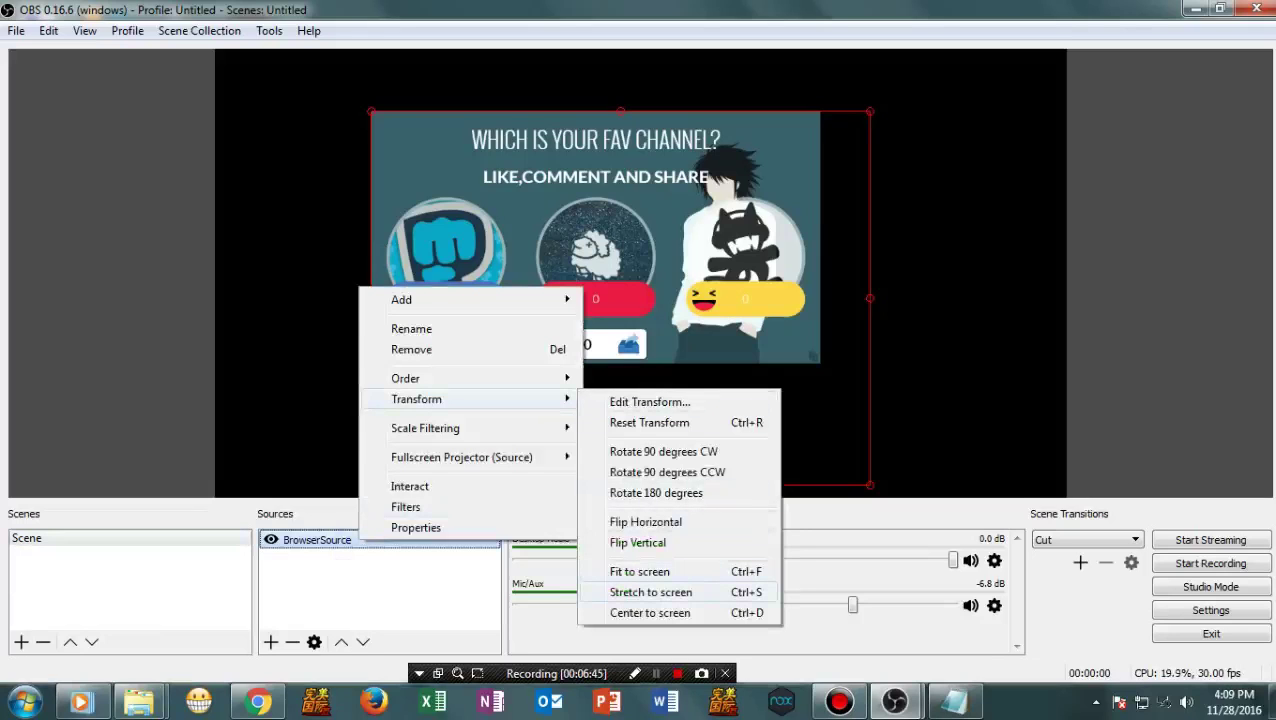
pyautogui.click(650, 592)
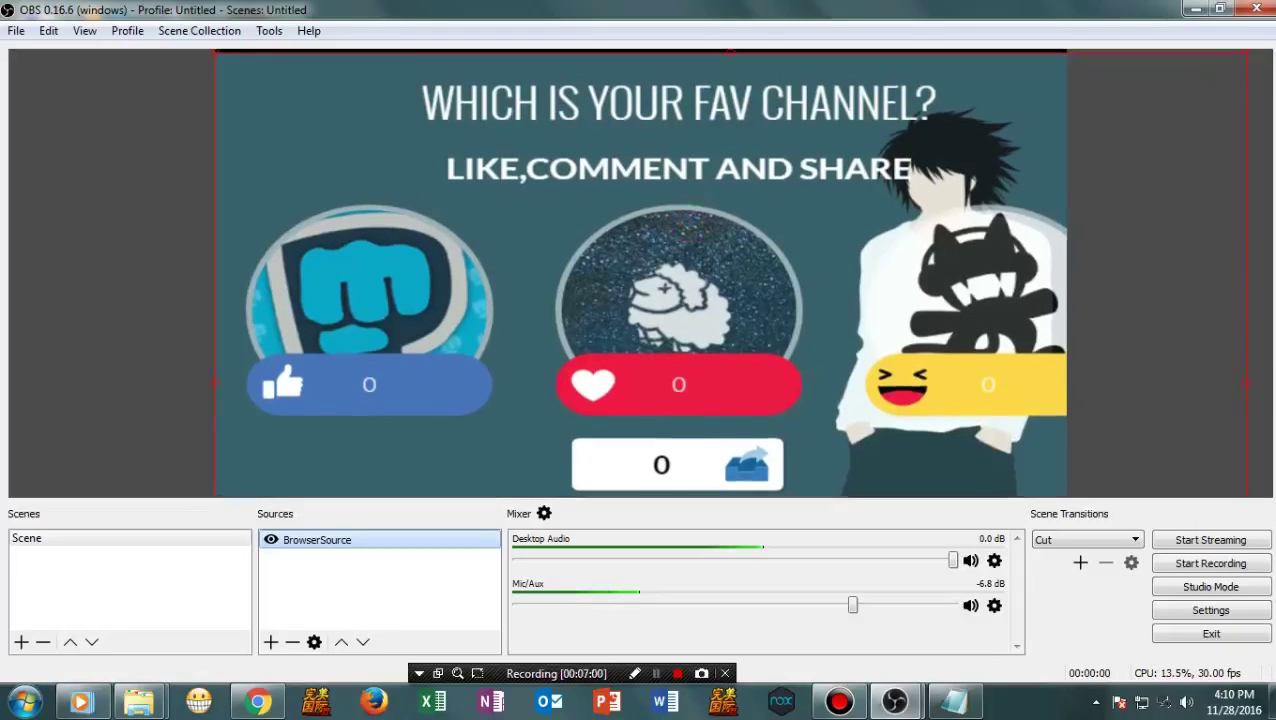
# Preview the enlarged poll in a fullscreen projector, closing the projector after each check
pyautogui.rightClick(660, 242)
pyautogui.moveTo(780, 315)
pyautogui.click(930, 316)
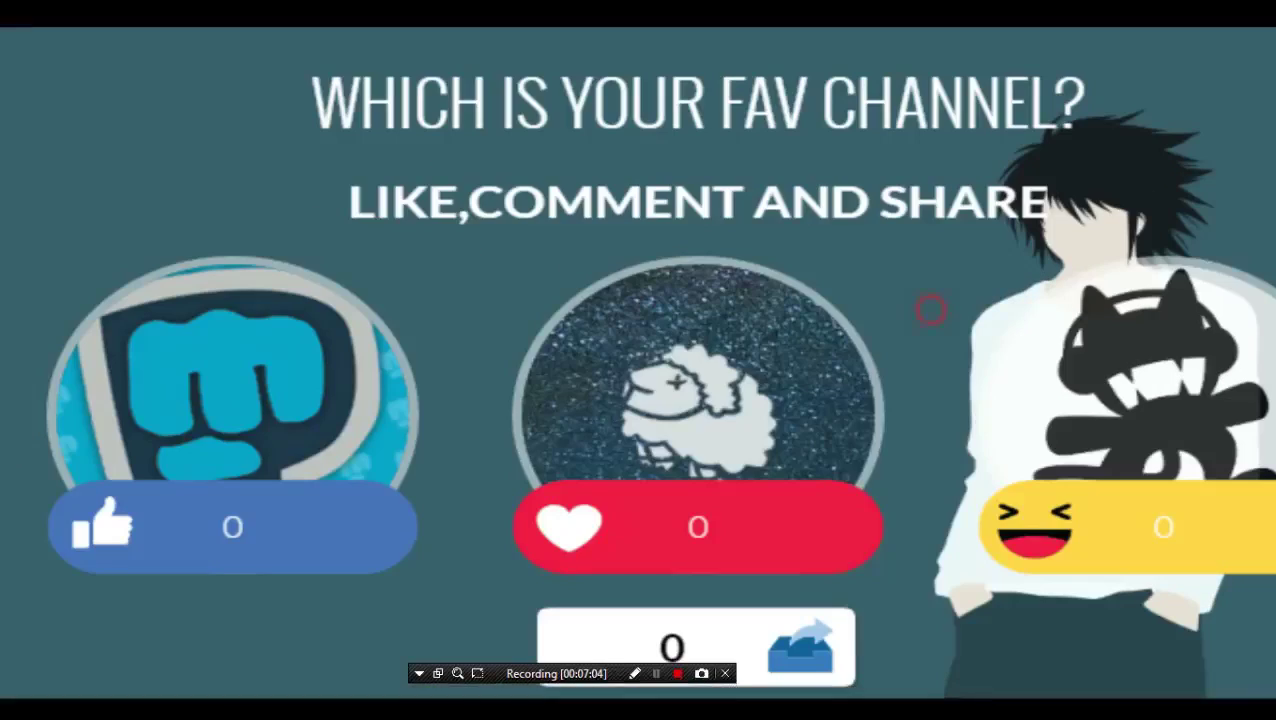
pyautogui.press('Escape')
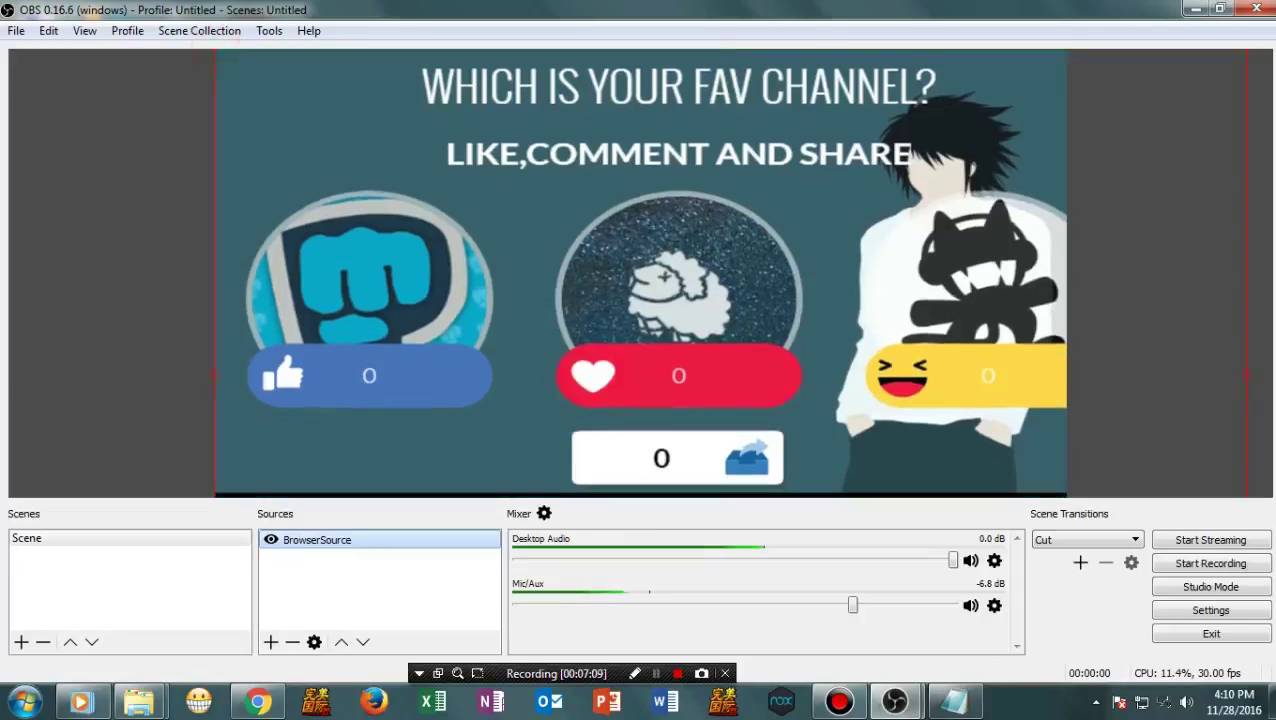
pyautogui.rightClick(524, 198)
pyautogui.moveTo(700, 273)
pyautogui.click(800, 280)
pyautogui.press('Escape')
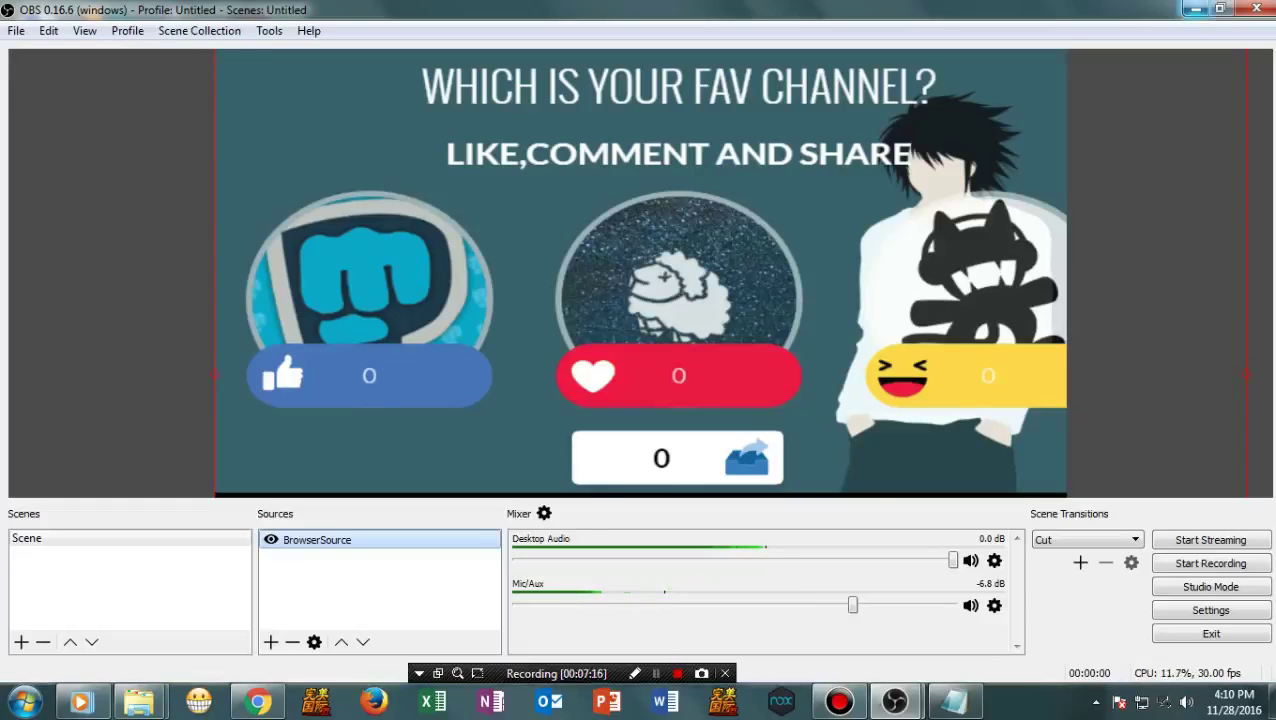
# Minimize OBS Studio, dismiss the JavaScript alert, and save and close the index script in Notepad
pyautogui.click(1195, 9)
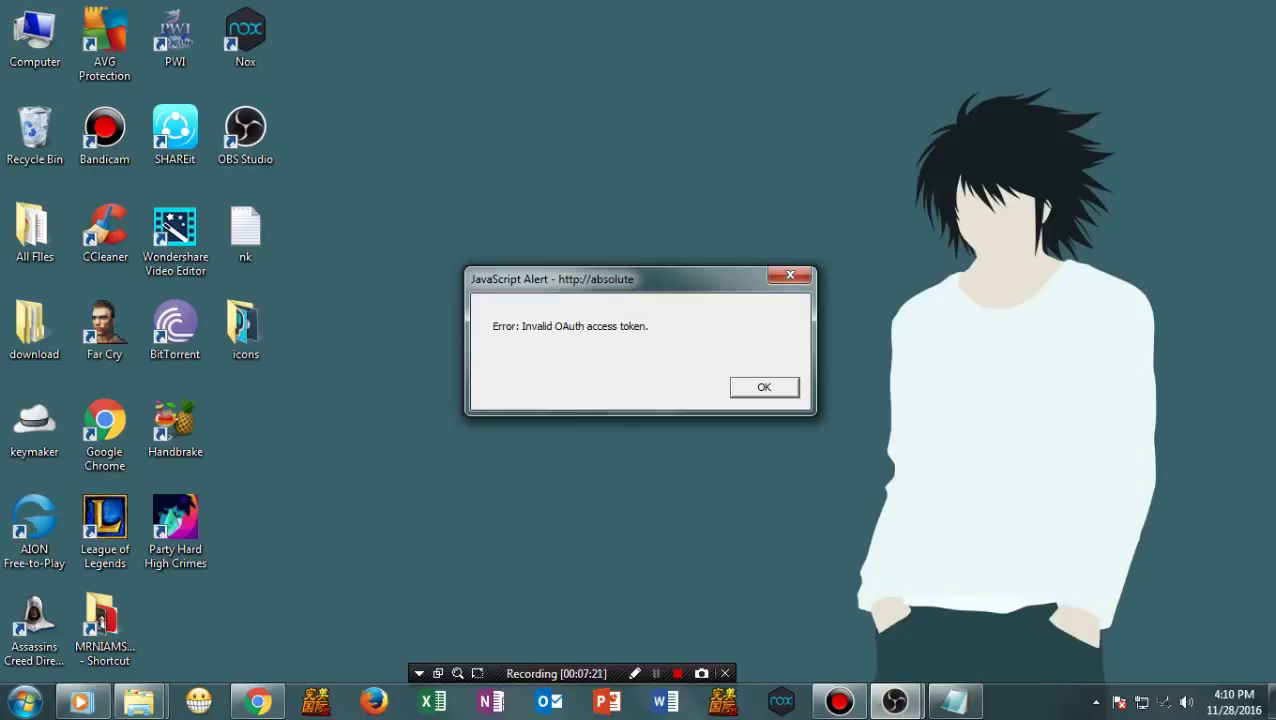
pyautogui.click(748, 382)
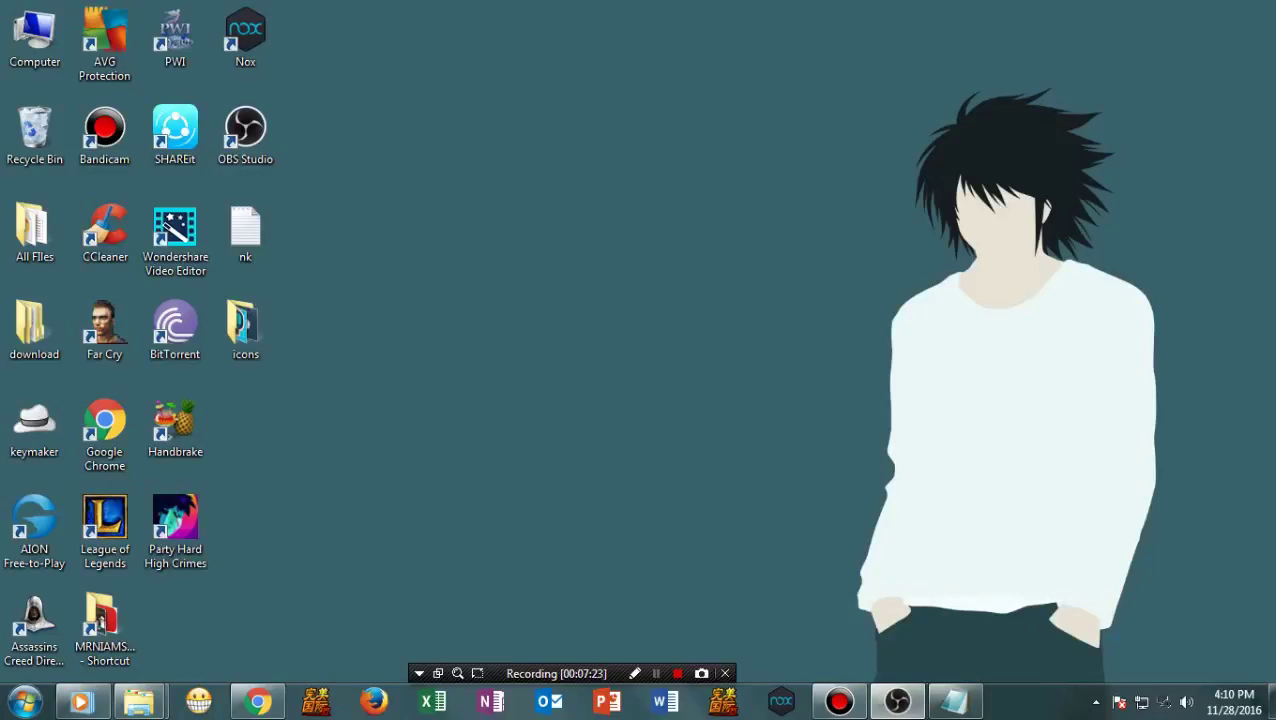
pyautogui.click(953, 701)
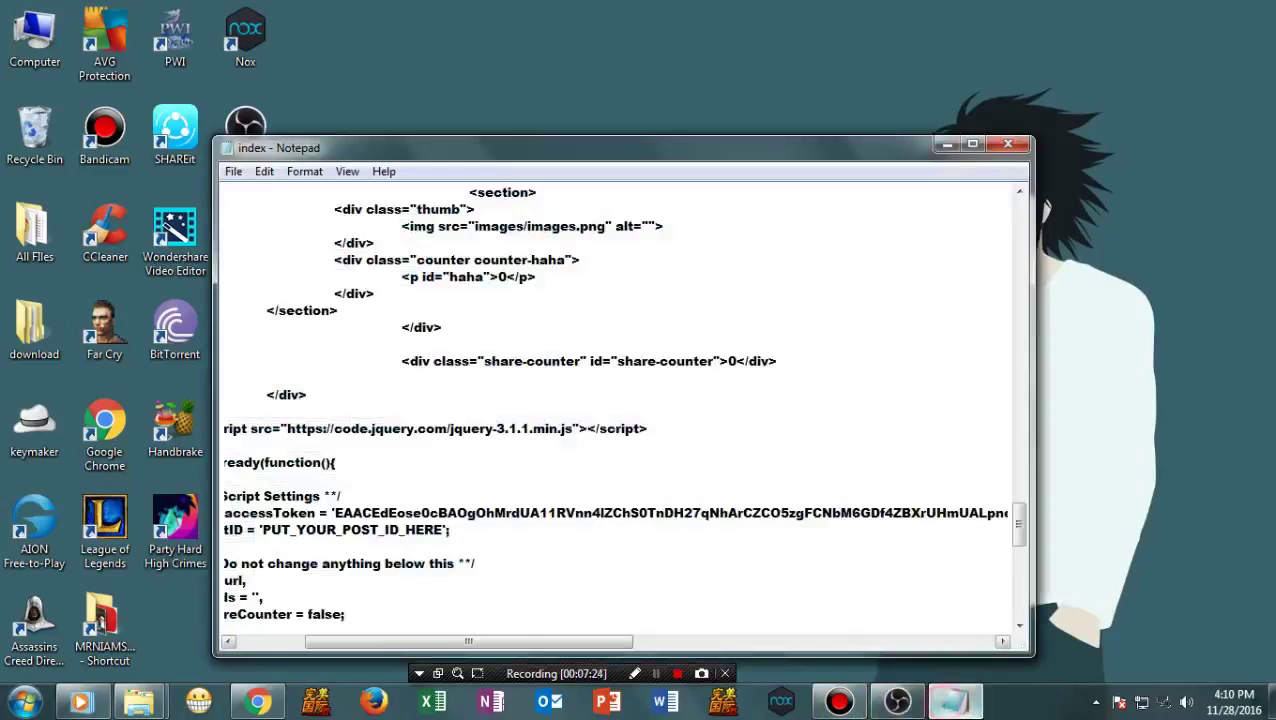
pyautogui.click(262, 171)
pyautogui.click(233, 171)
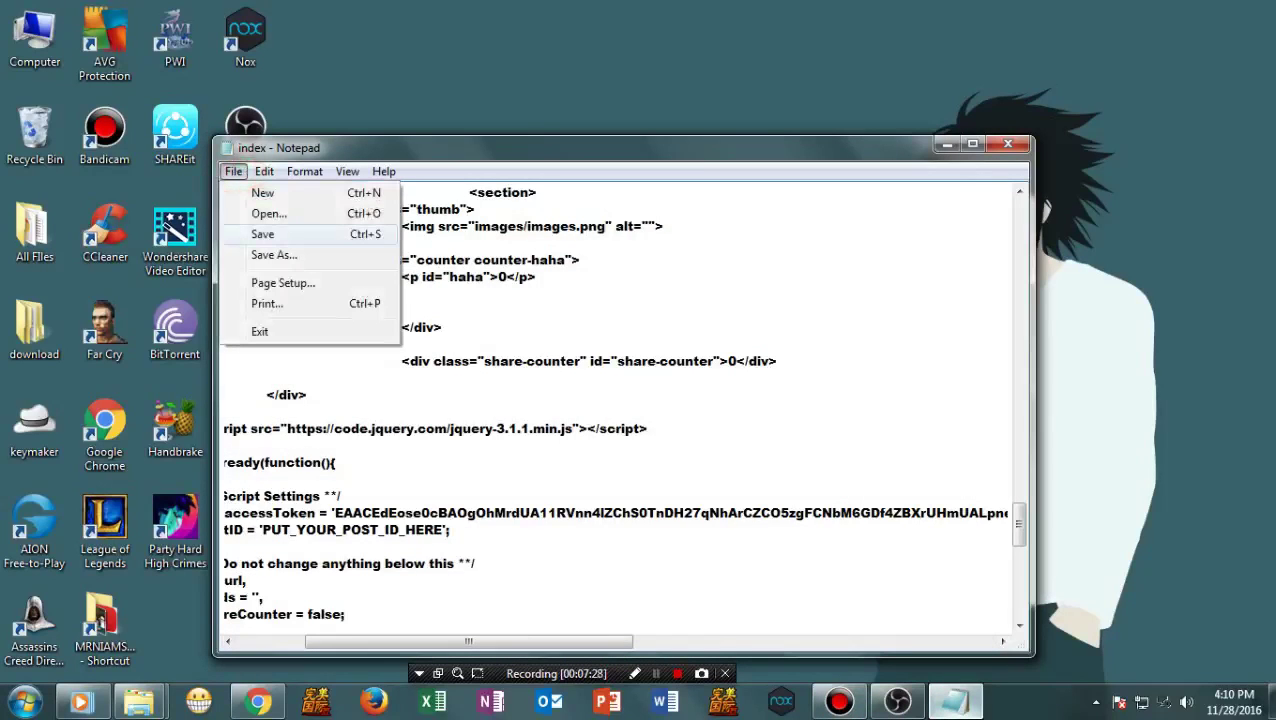
pyautogui.click(262, 233)
pyautogui.click(1008, 144)
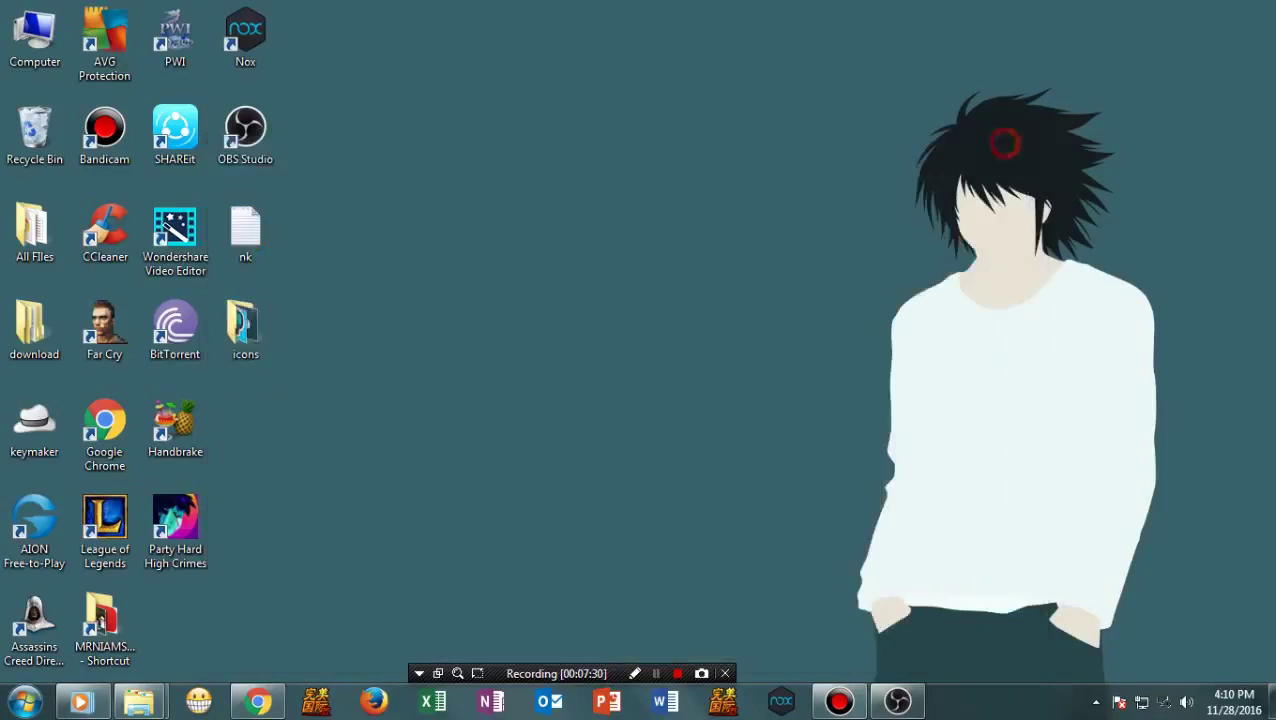
# Advance Facebook's Create Live Video dialog past the stream key page in Chrome, and start streaming from OBS Studio
pyautogui.click(897, 701)
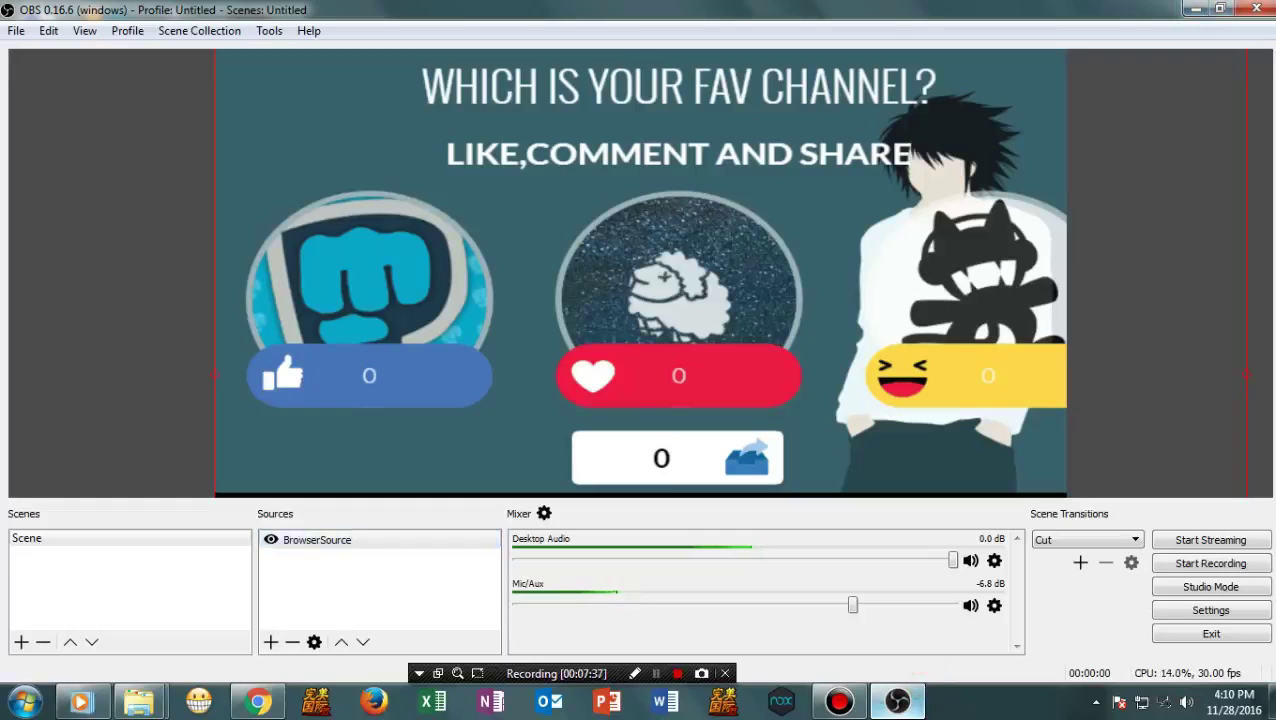
pyautogui.click(257, 701)
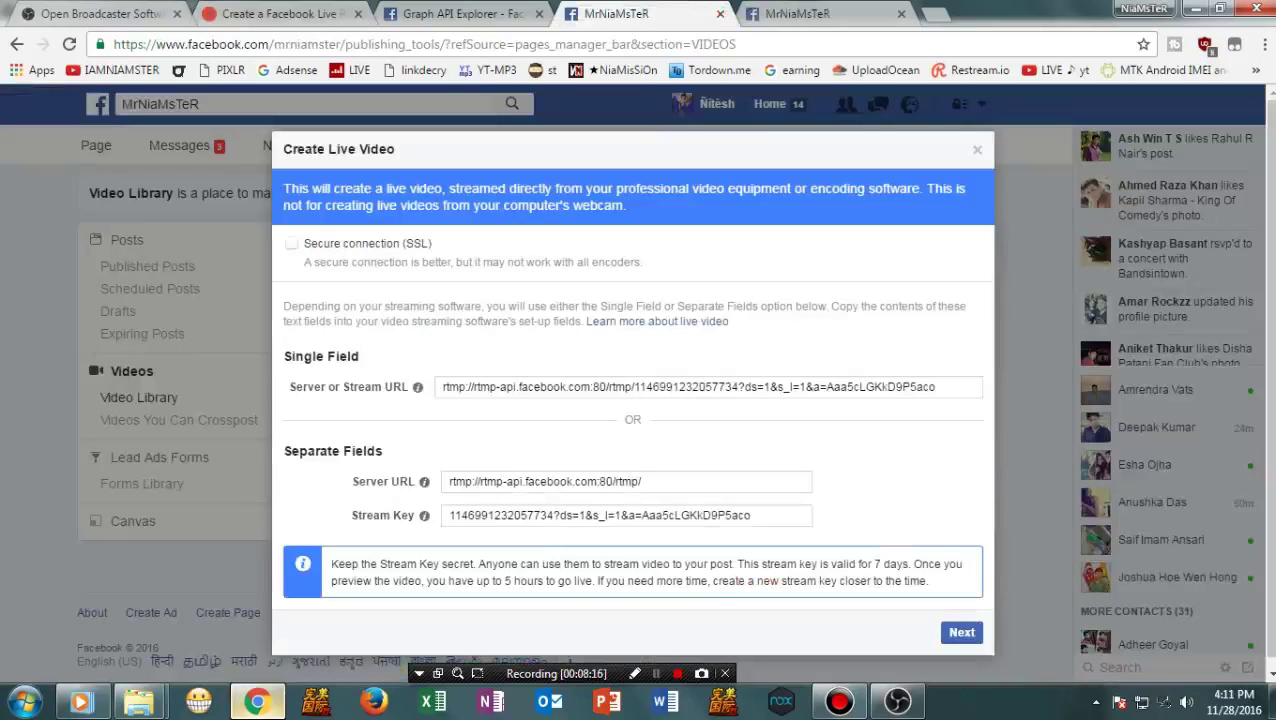
pyautogui.click(961, 632)
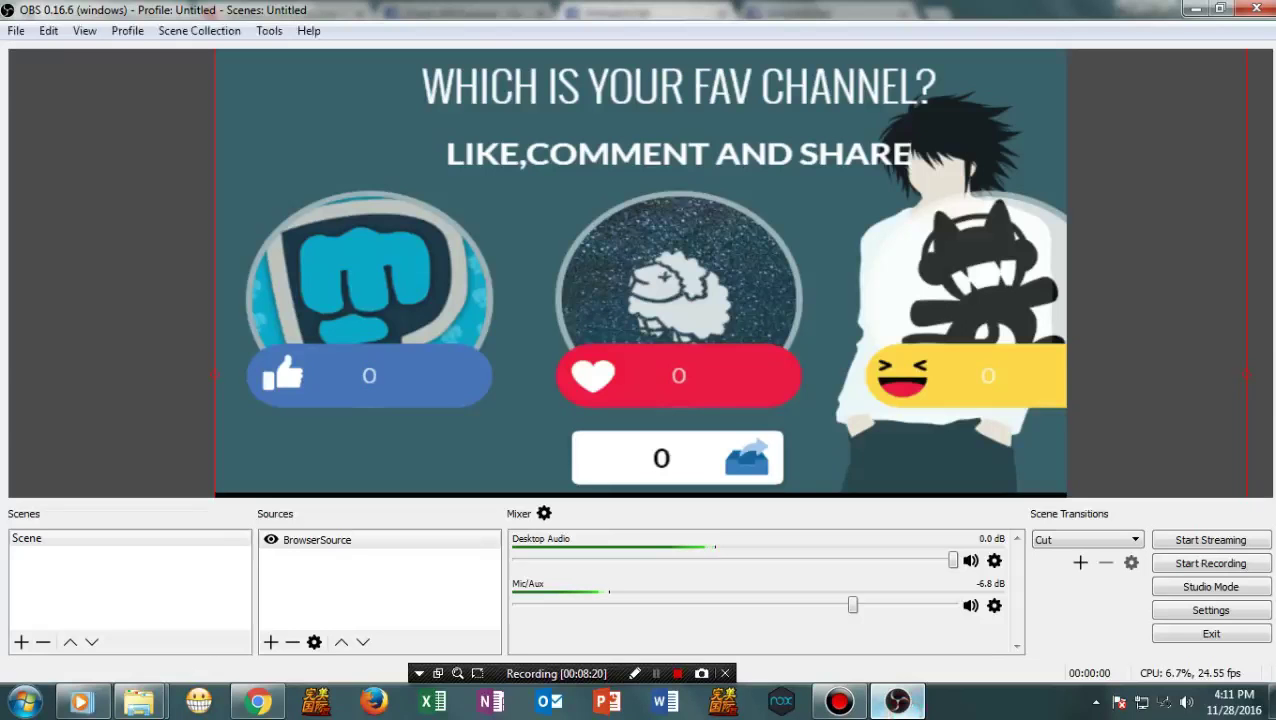
pyautogui.click(897, 701)
pyautogui.click(1210, 540)
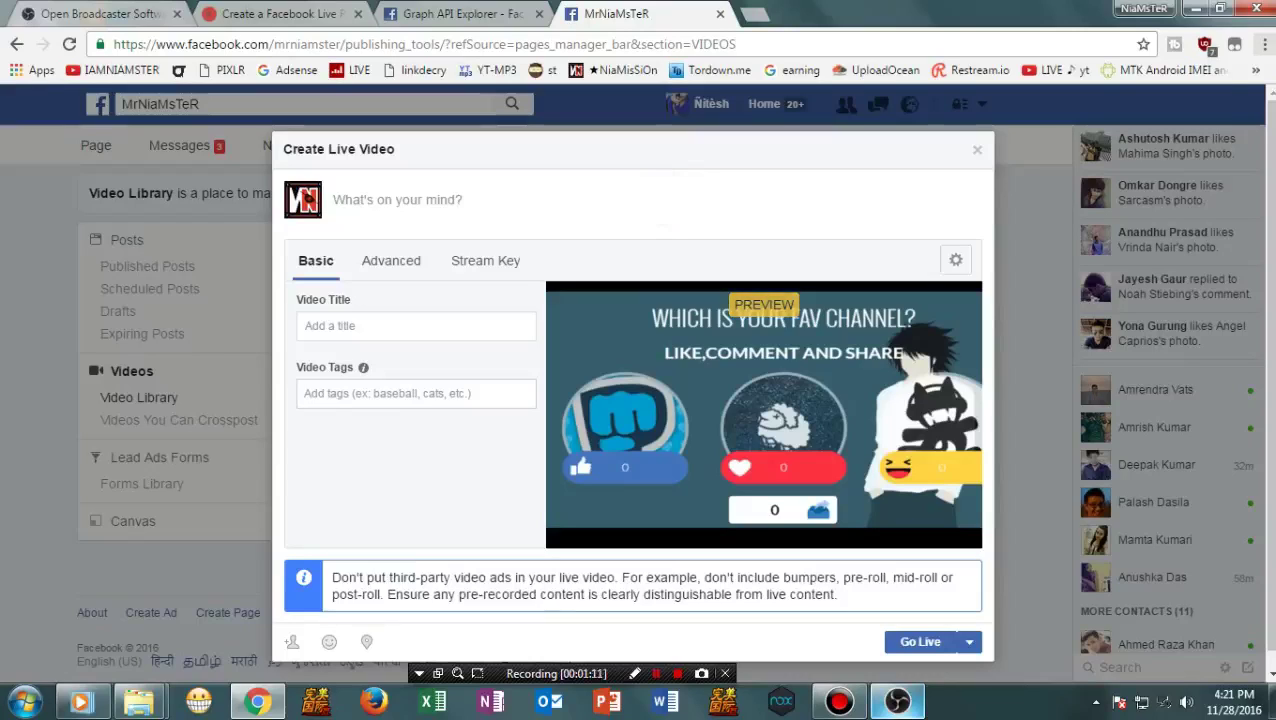
# Title the live video "Vote iT!", add the tags mrniamster,niamster,iamniamster,youtube, and go live
pyautogui.click(390, 319)
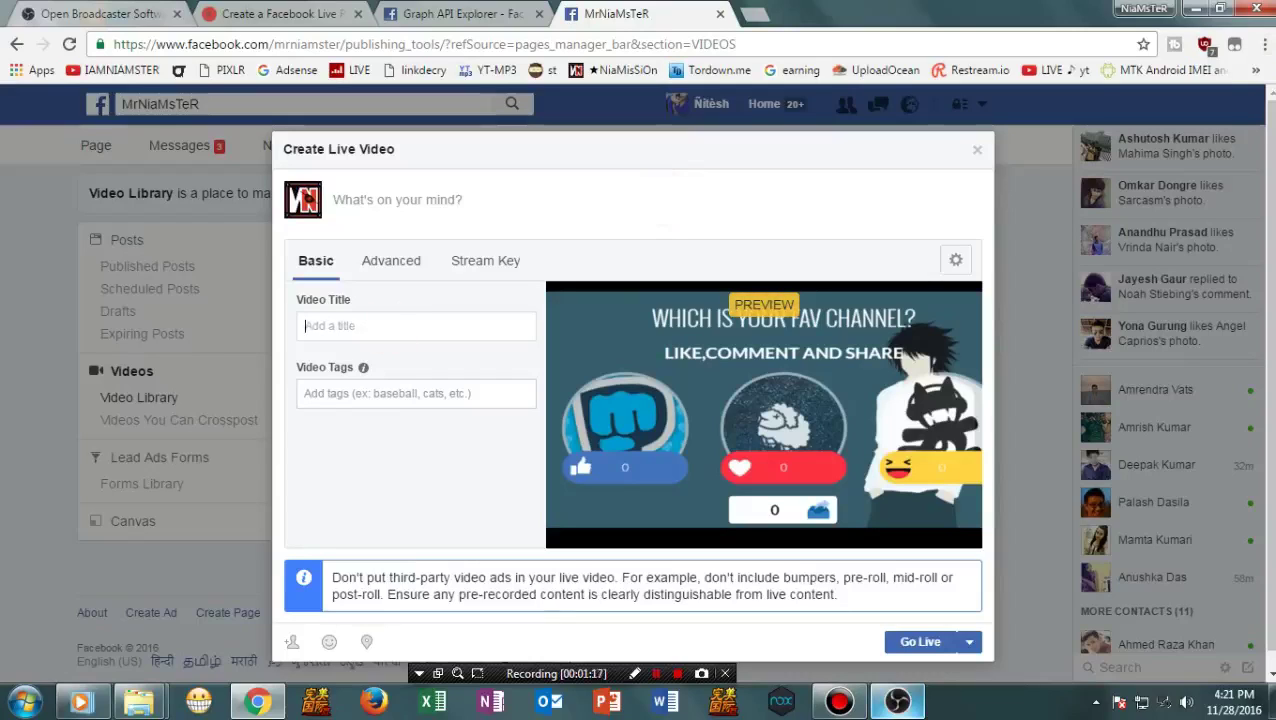
pyautogui.click(392, 328)
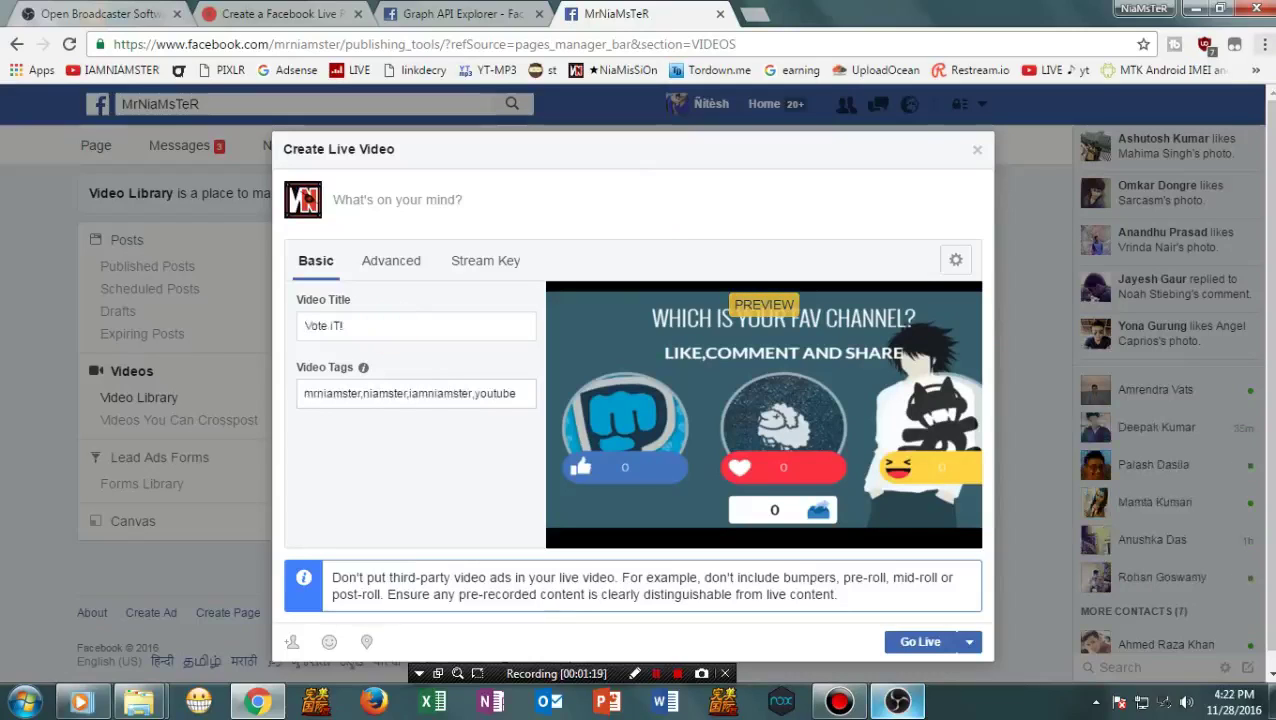
pyautogui.moveTo(373, 318); pyautogui.dragTo(303, 326)
pyautogui.click(351, 328)
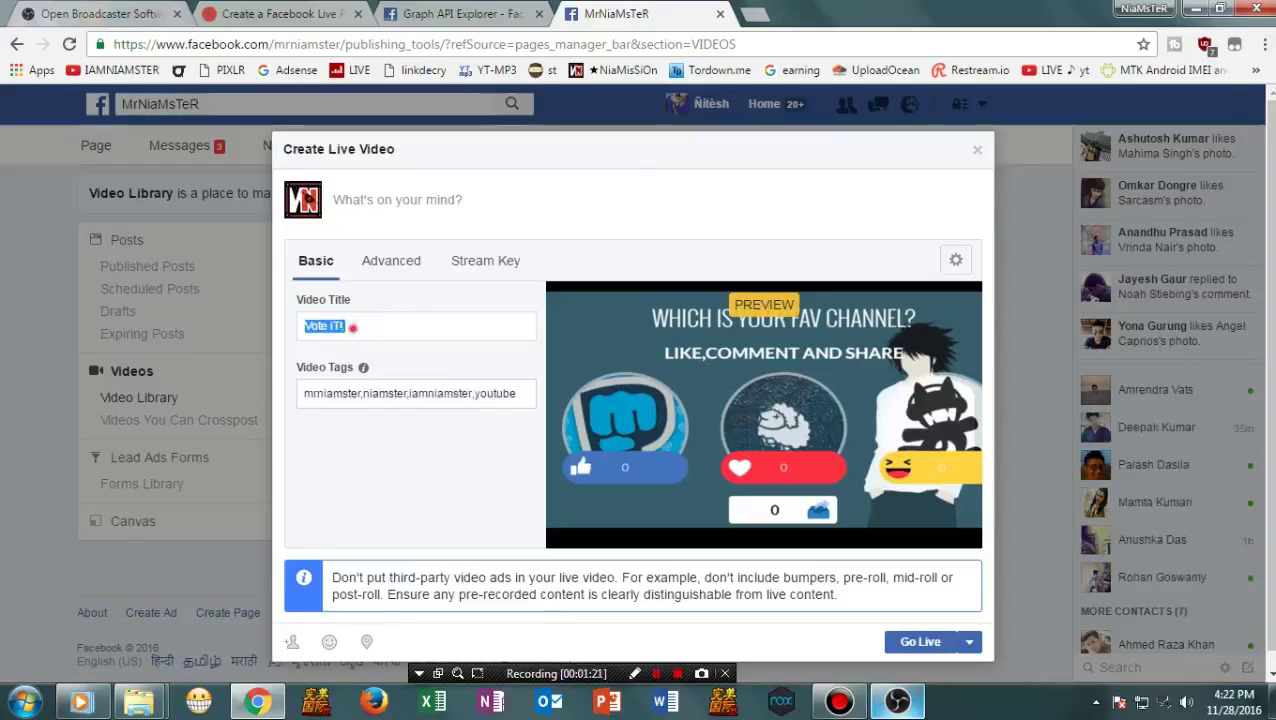
pyautogui.moveTo(347, 391); pyautogui.dragTo(304, 393)
pyautogui.click(407, 422)
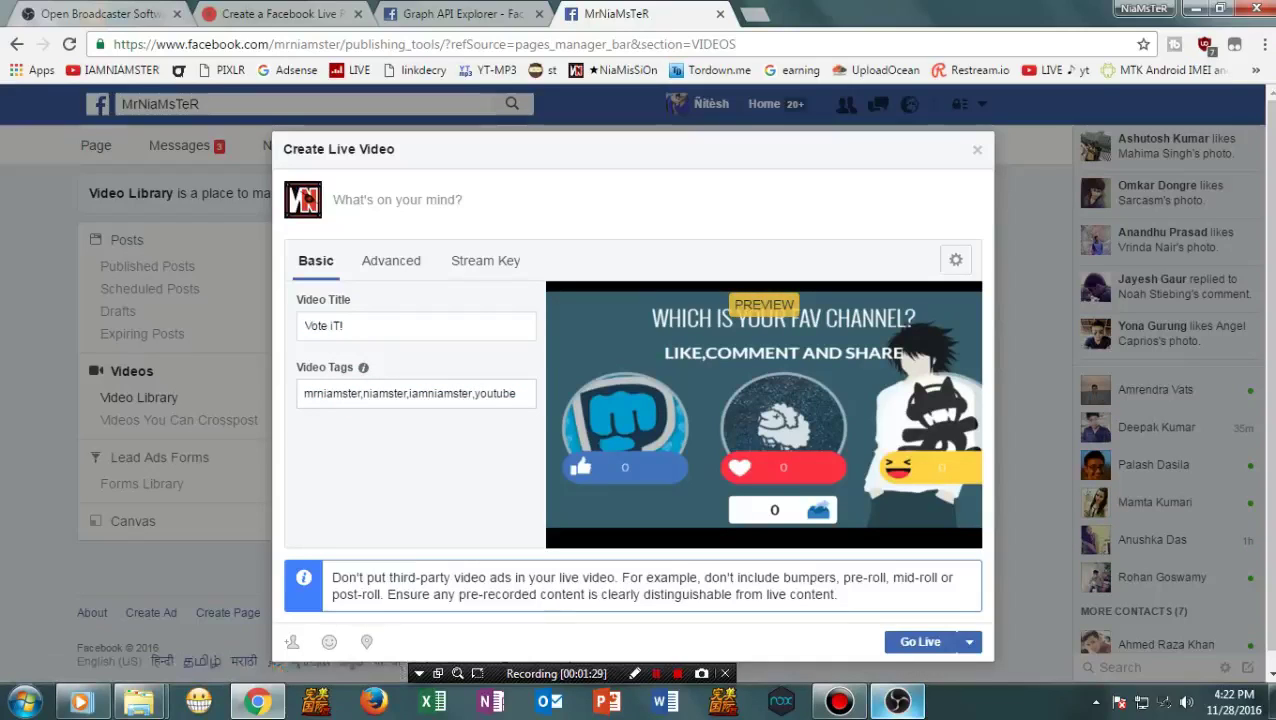
pyautogui.click(915, 642)
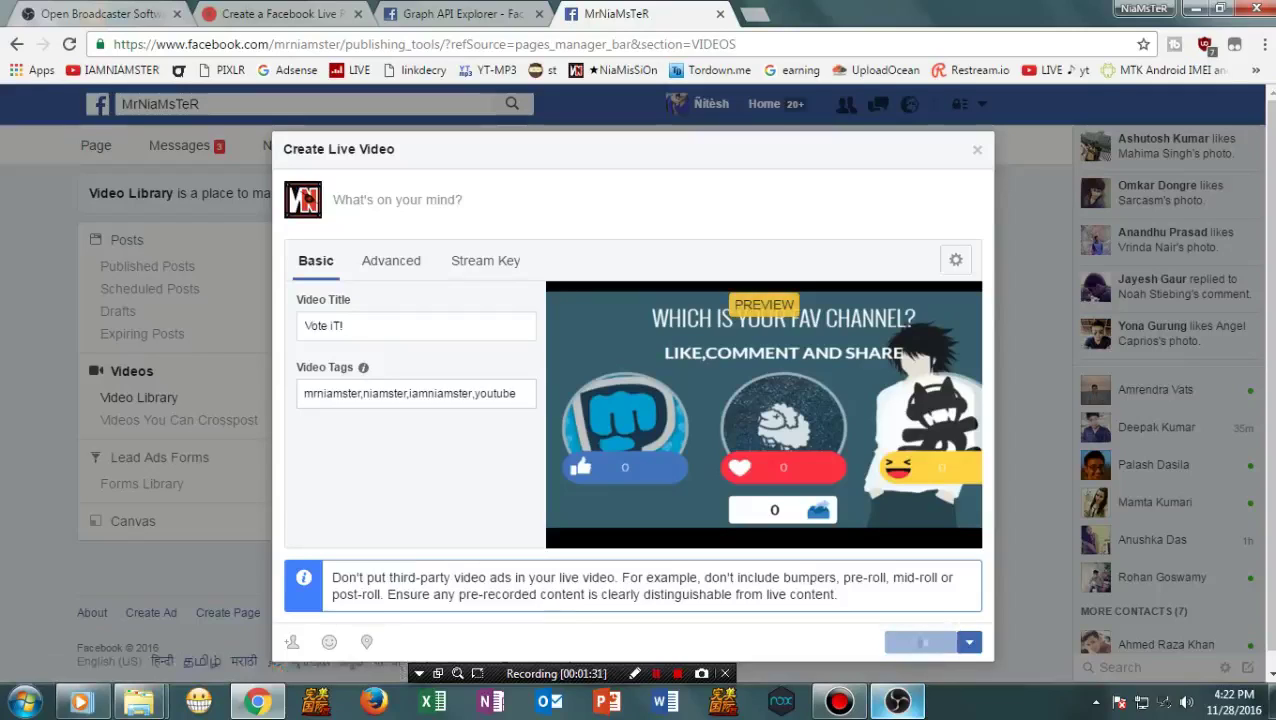
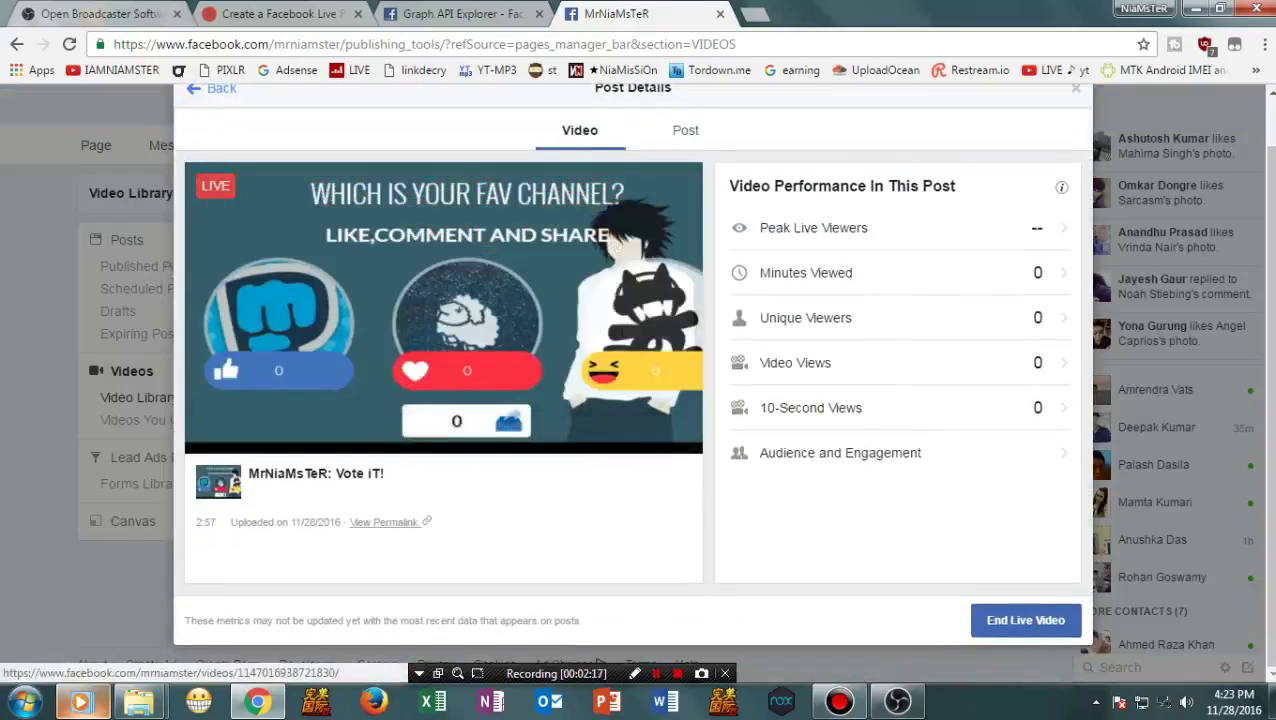
# Open the live video's permalink and copy the numeric video ID from its web address
pyautogui.click(388, 522)
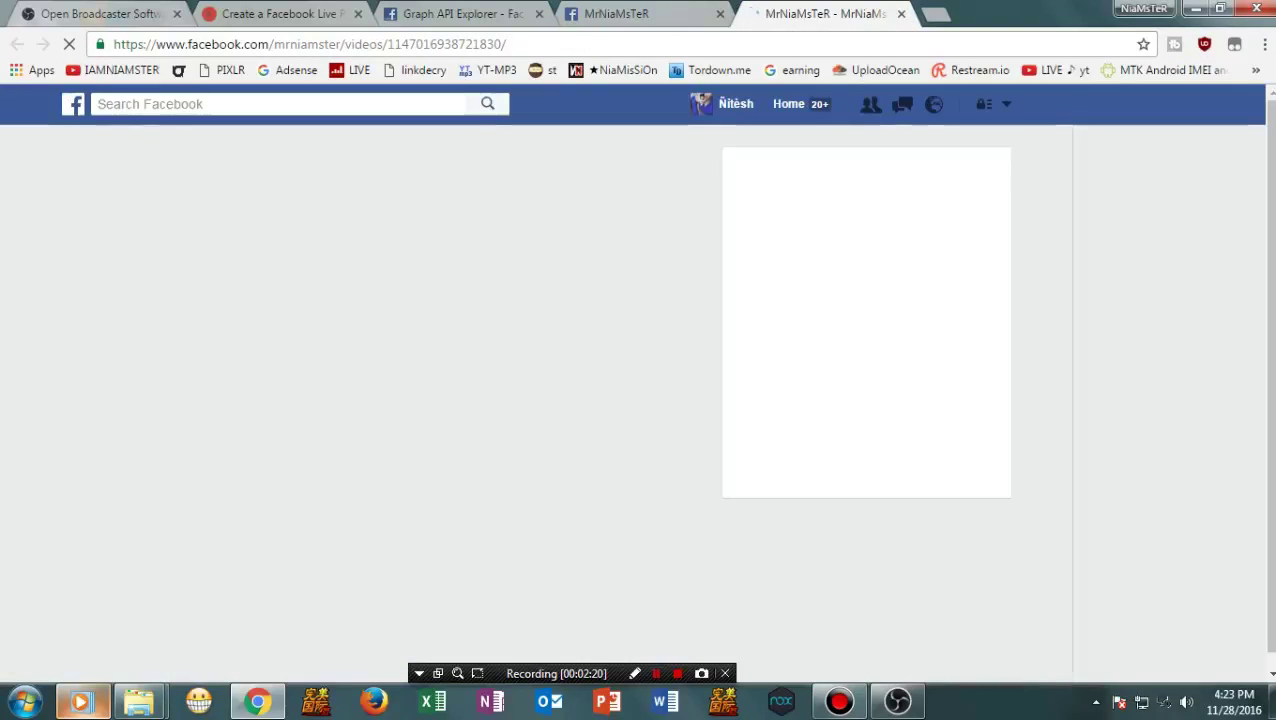
pyautogui.moveTo(387, 44); pyautogui.dragTo(500, 44)
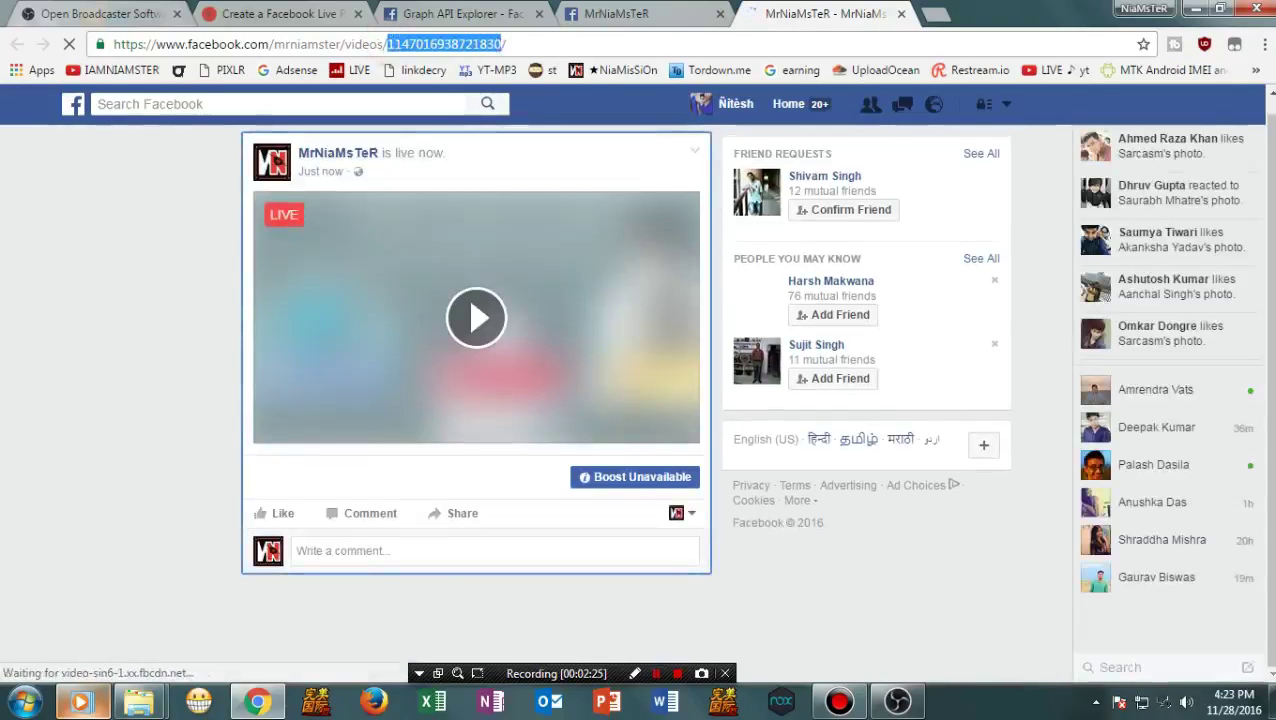
pyautogui.rightClick(498, 44)
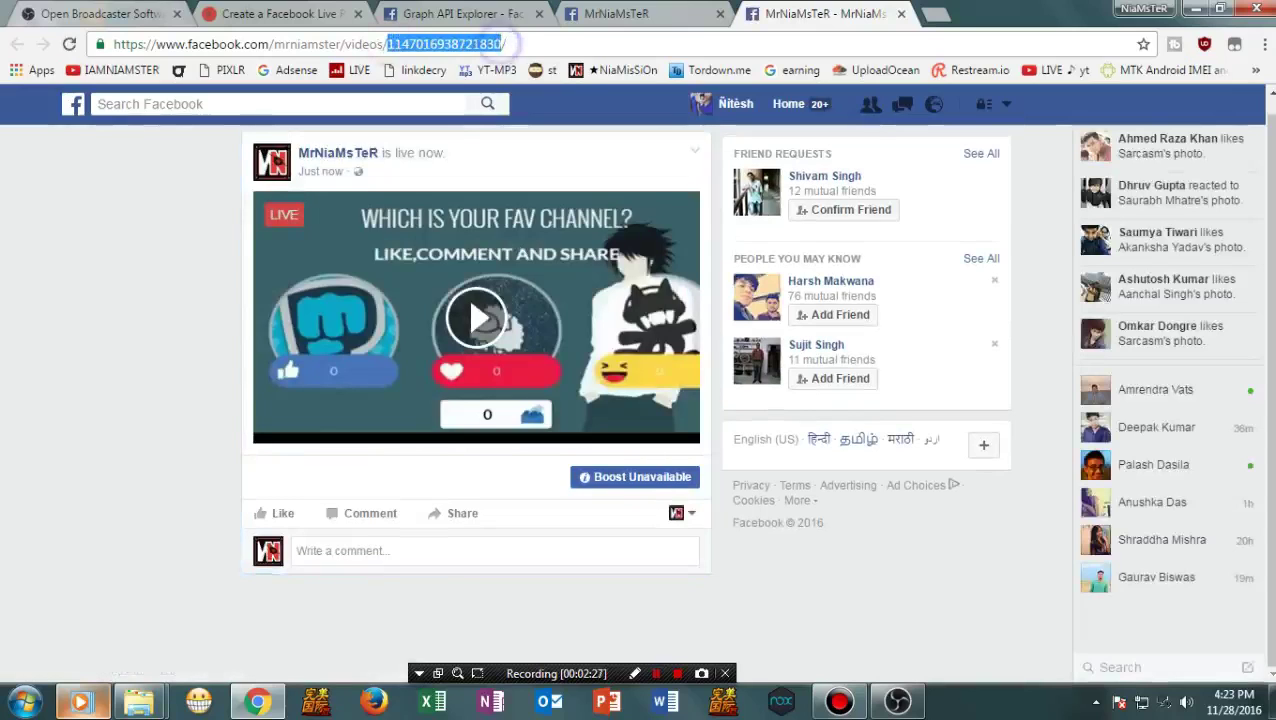
pyautogui.rightClick(498, 44)
pyautogui.rightClick(499, 44)
pyautogui.rightClick(498, 44)
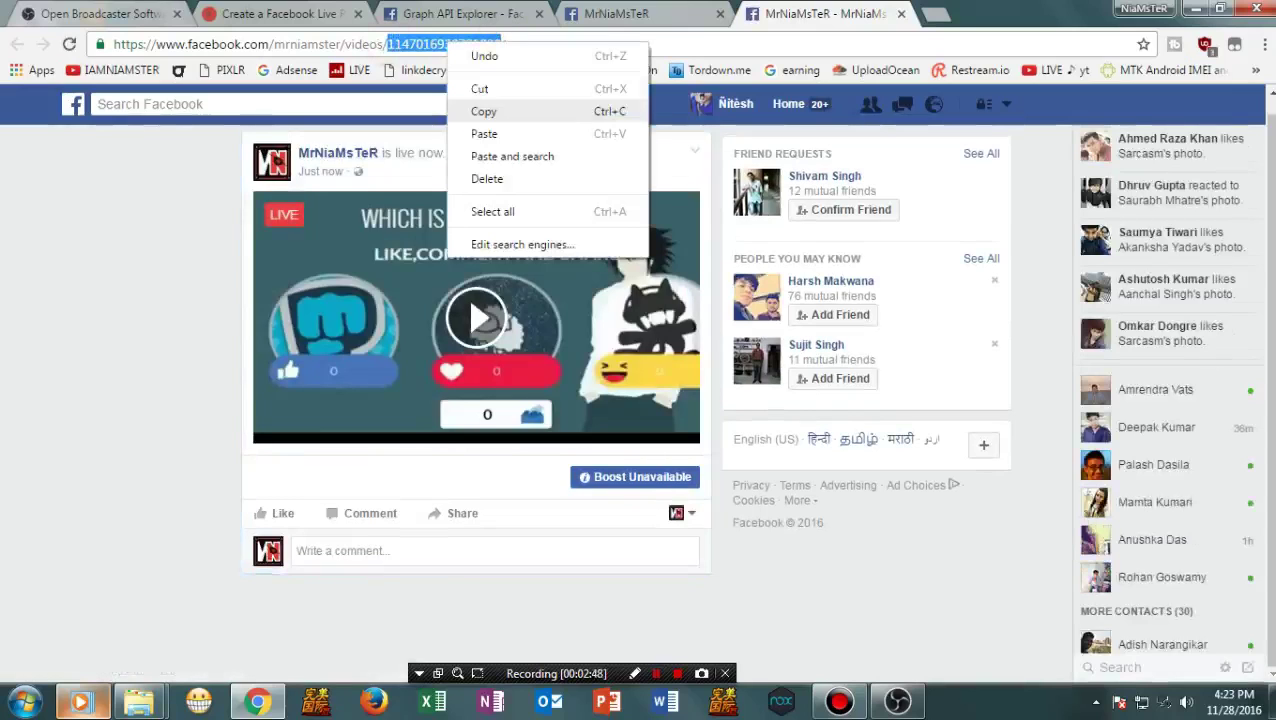
pyautogui.click(484, 111)
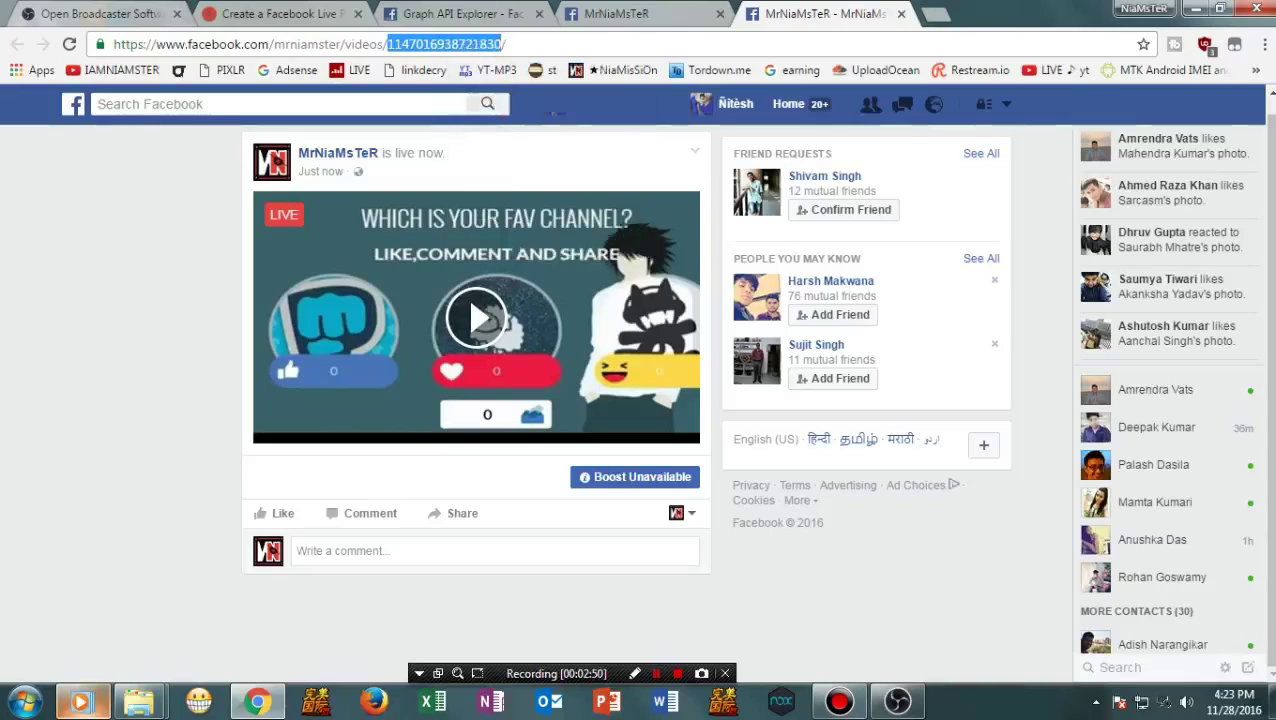
pyautogui.rightClick(451, 44)
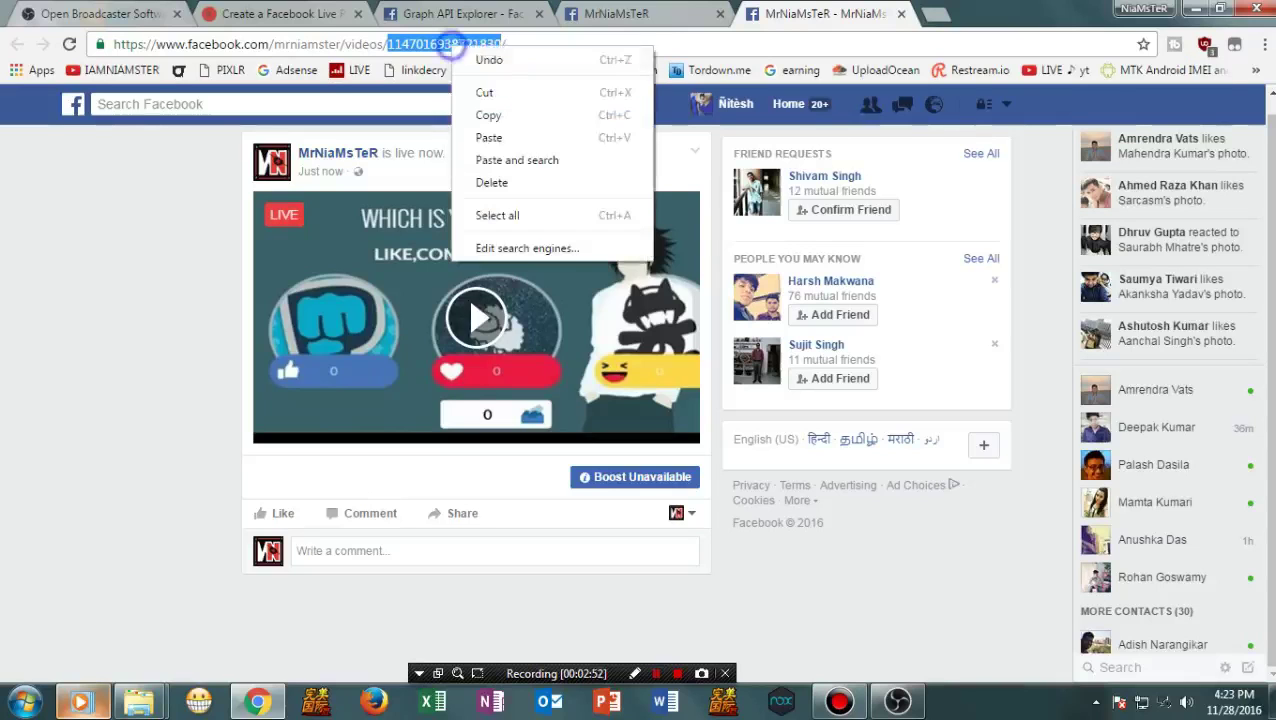
pyautogui.click(484, 112)
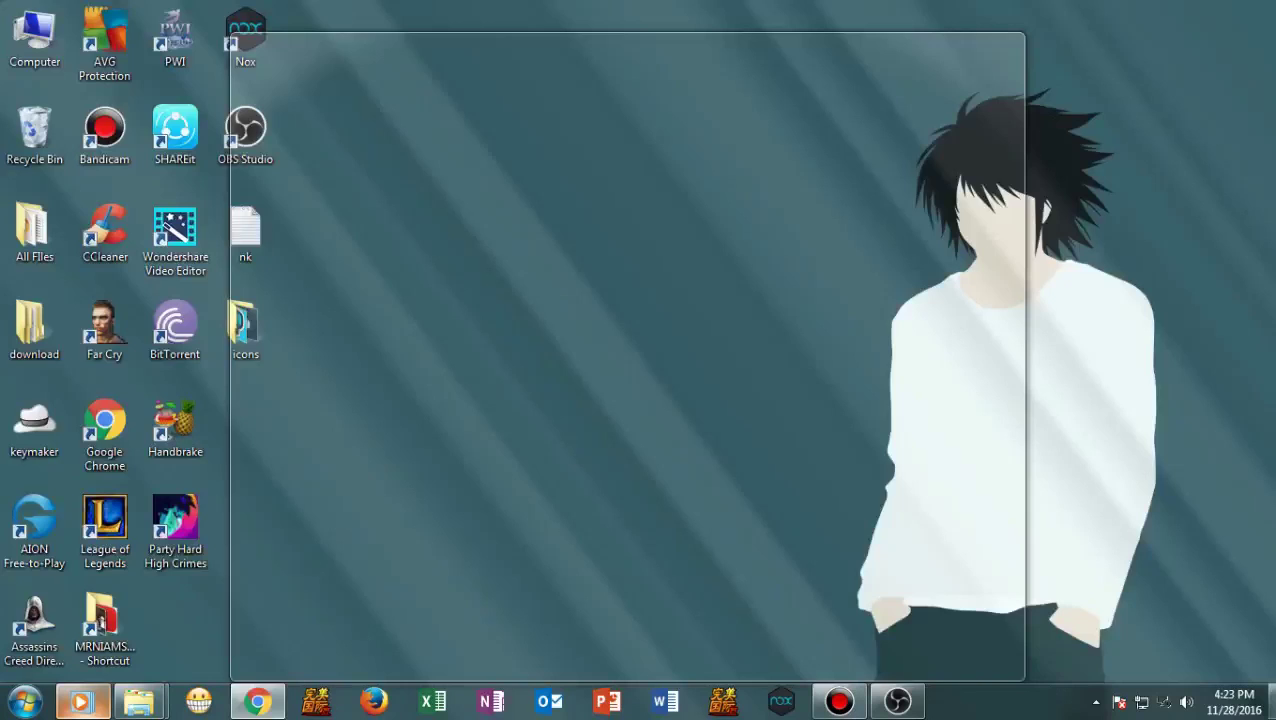
# Show the desktop and open the index HTML file from the download folder's 844904715 subfolder for editing in Notepad
pyautogui.click(1268, 702)
pyautogui.click(5, 308)
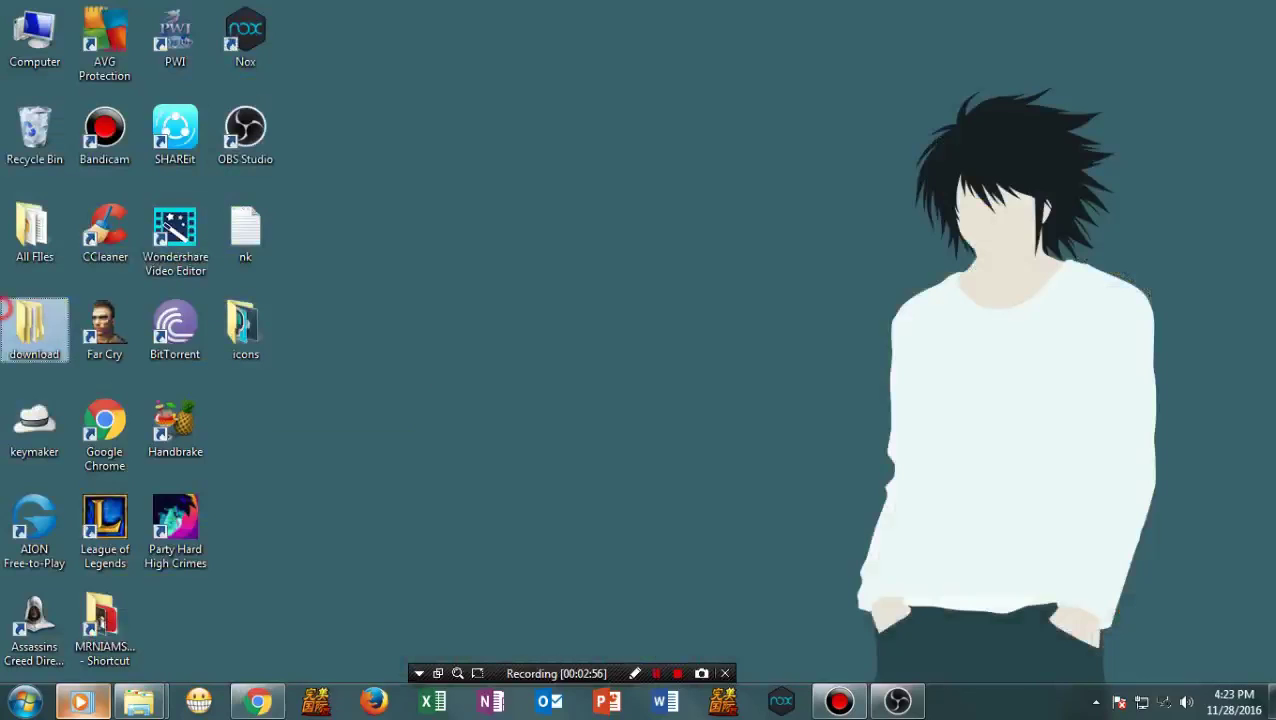
pyautogui.doubleClick(31, 335)
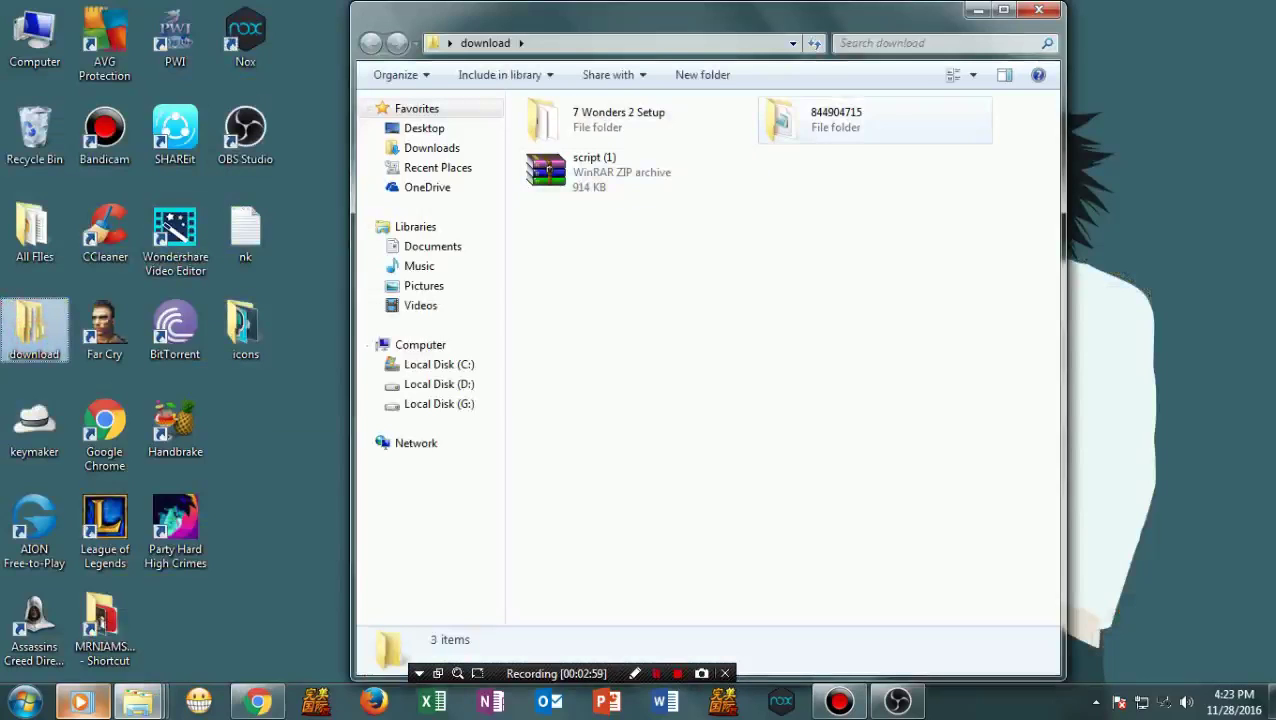
pyautogui.doubleClick(830, 110)
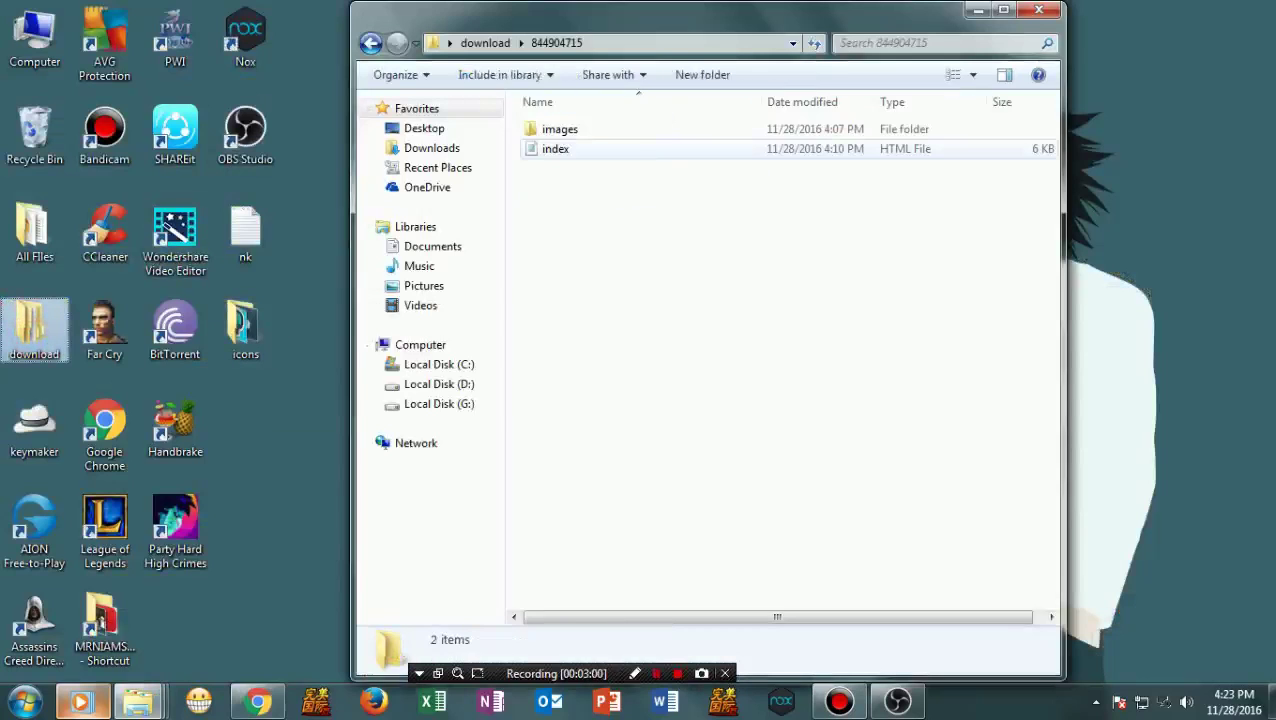
pyautogui.click(556, 152)
pyautogui.rightClick(558, 157)
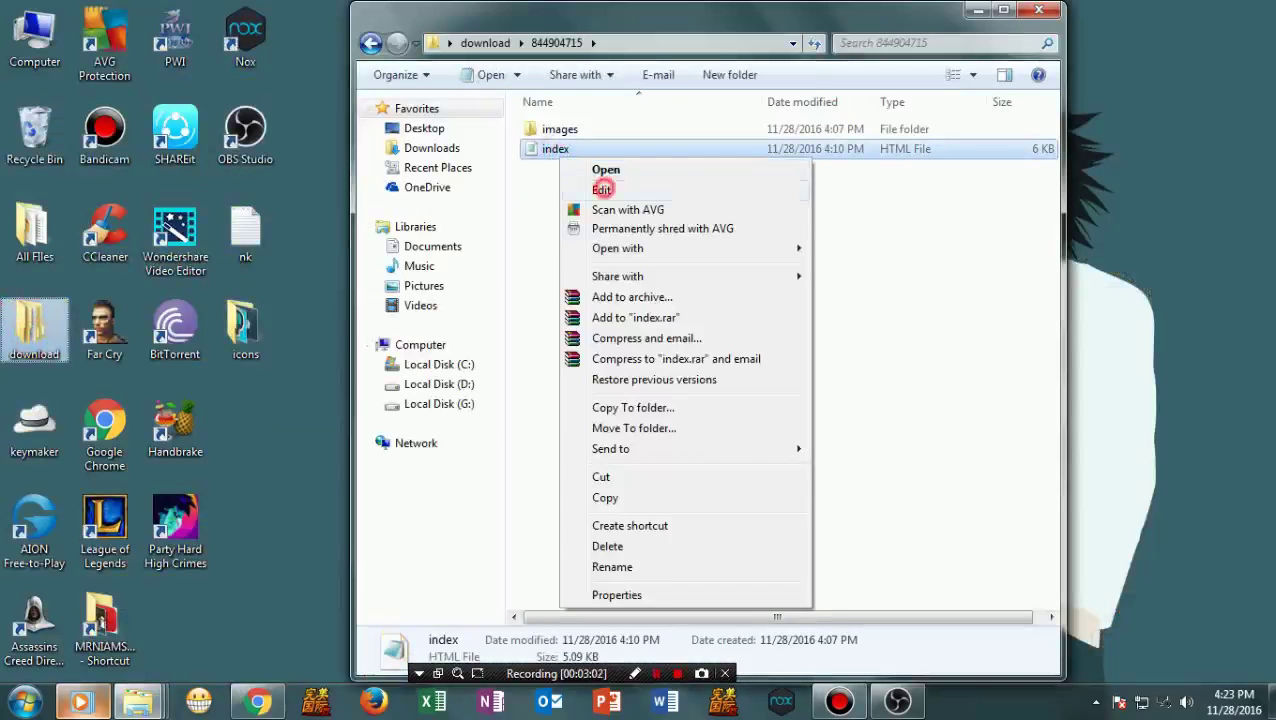
pyautogui.click(602, 189)
# Search the index file for "token" to locate the script settings
pyautogui.scroll(-20, 620, 400)
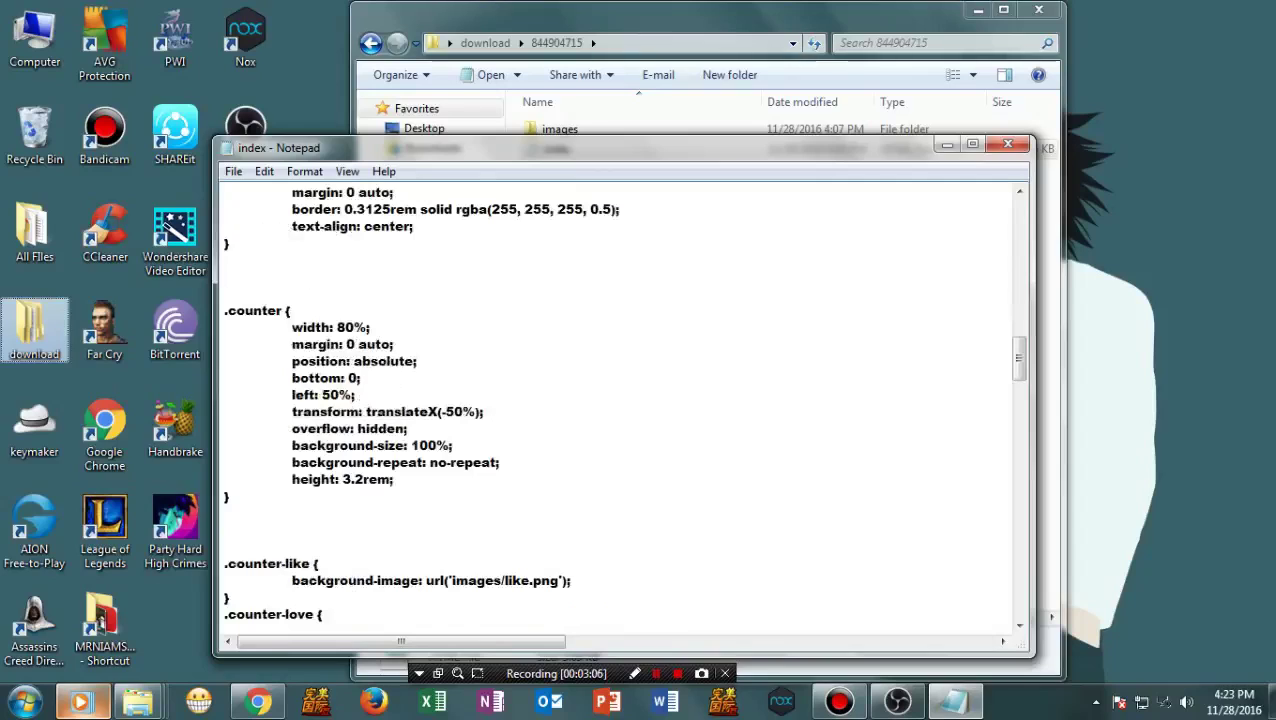
pyautogui.press('super')
pyautogui.click(453, 404)
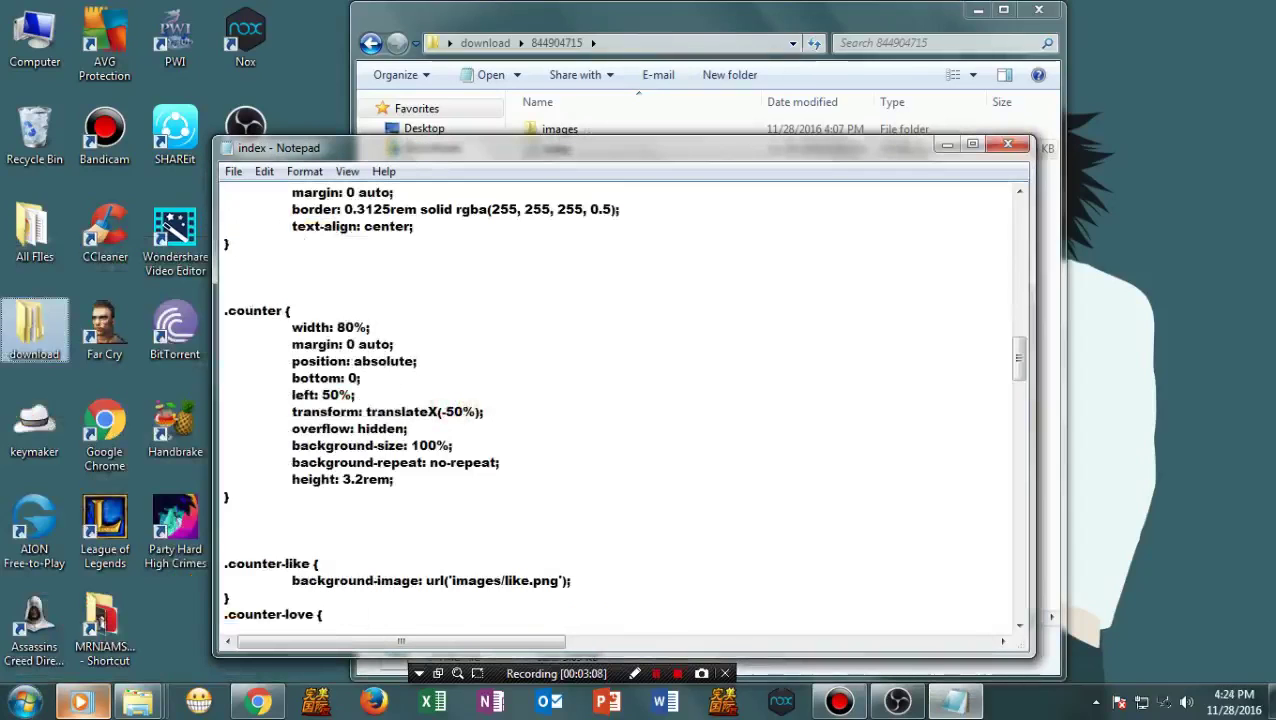
pyautogui.hotkey('ctrl', 'f')
pyautogui.write('to')
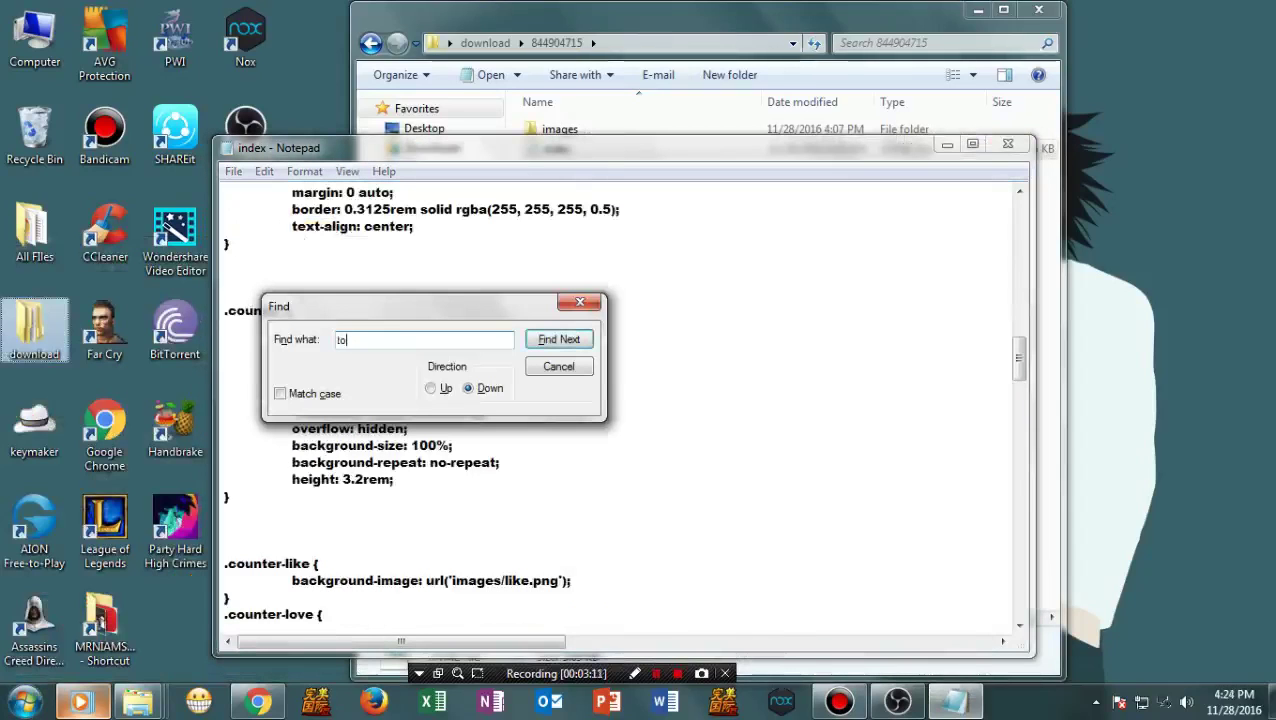
pyautogui.write('ken')
pyautogui.press('Return')
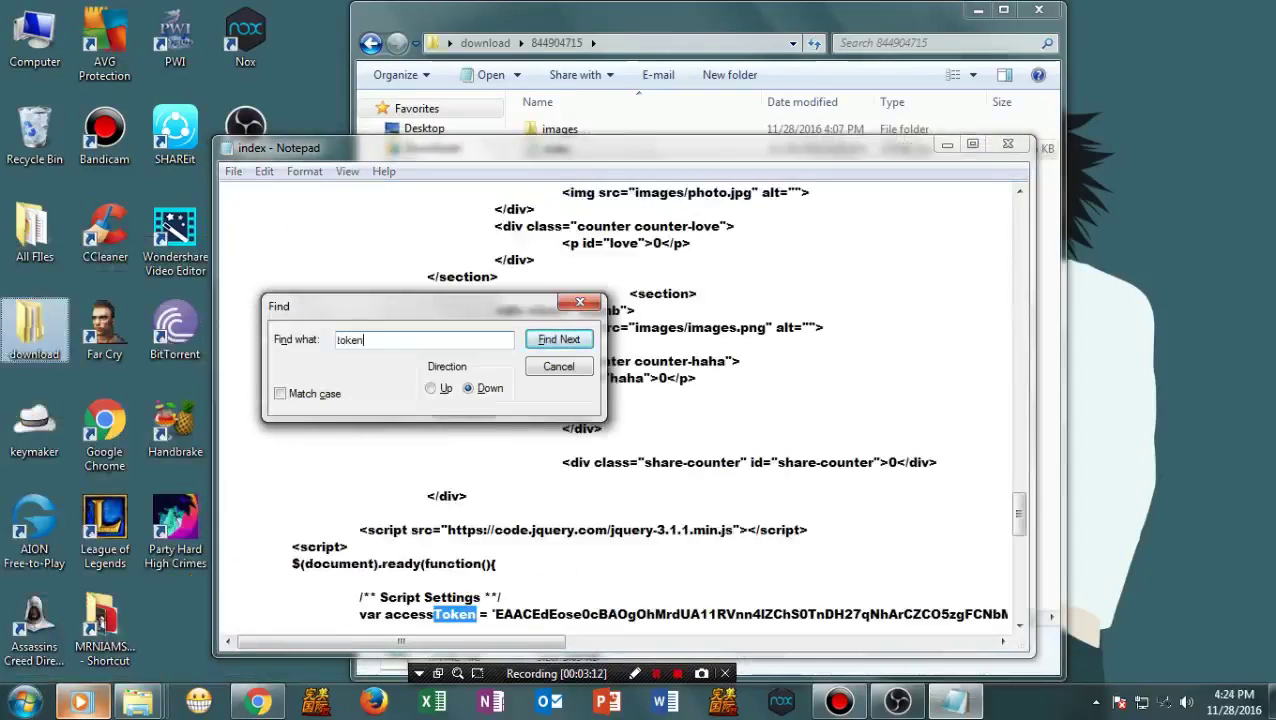
pyautogui.click(580, 302)
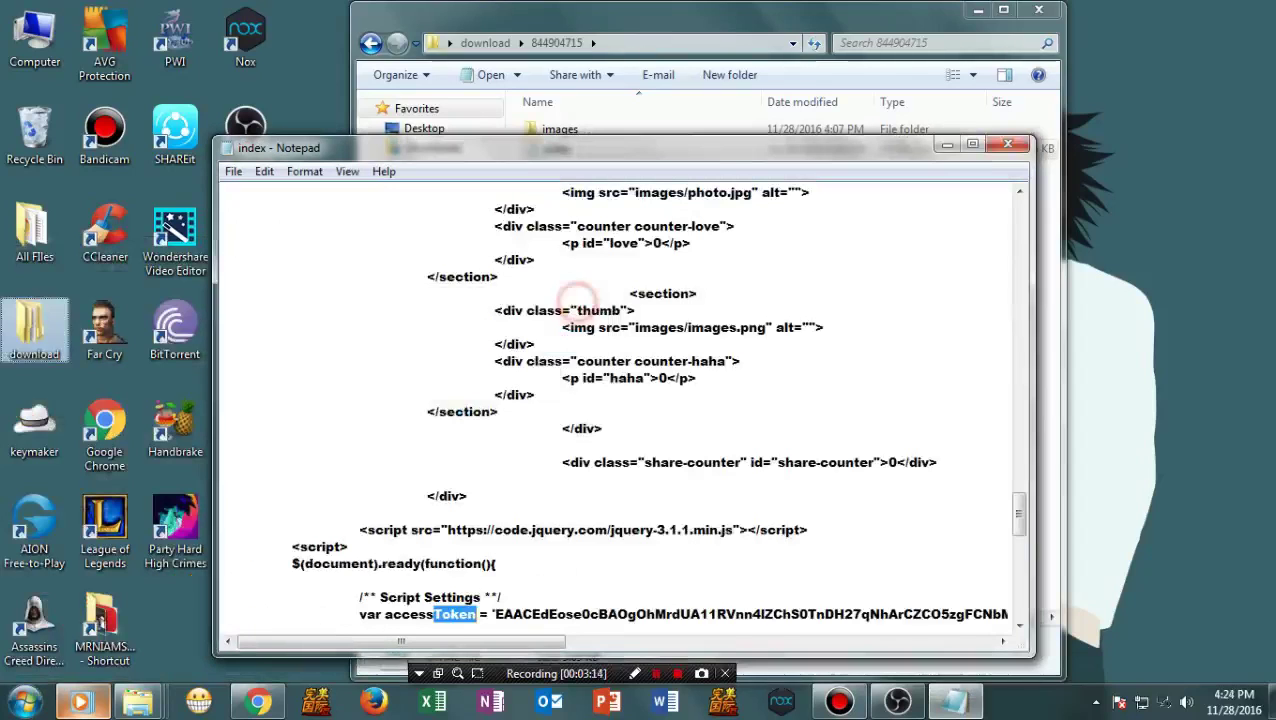
# Replace the PUT_YOUR_POST_ID_HERE placeholder in the postID line with the copied live video ID
pyautogui.scroll(-2, 650, 300)
pyautogui.moveTo(423, 529); pyautogui.dragTo(594, 529)
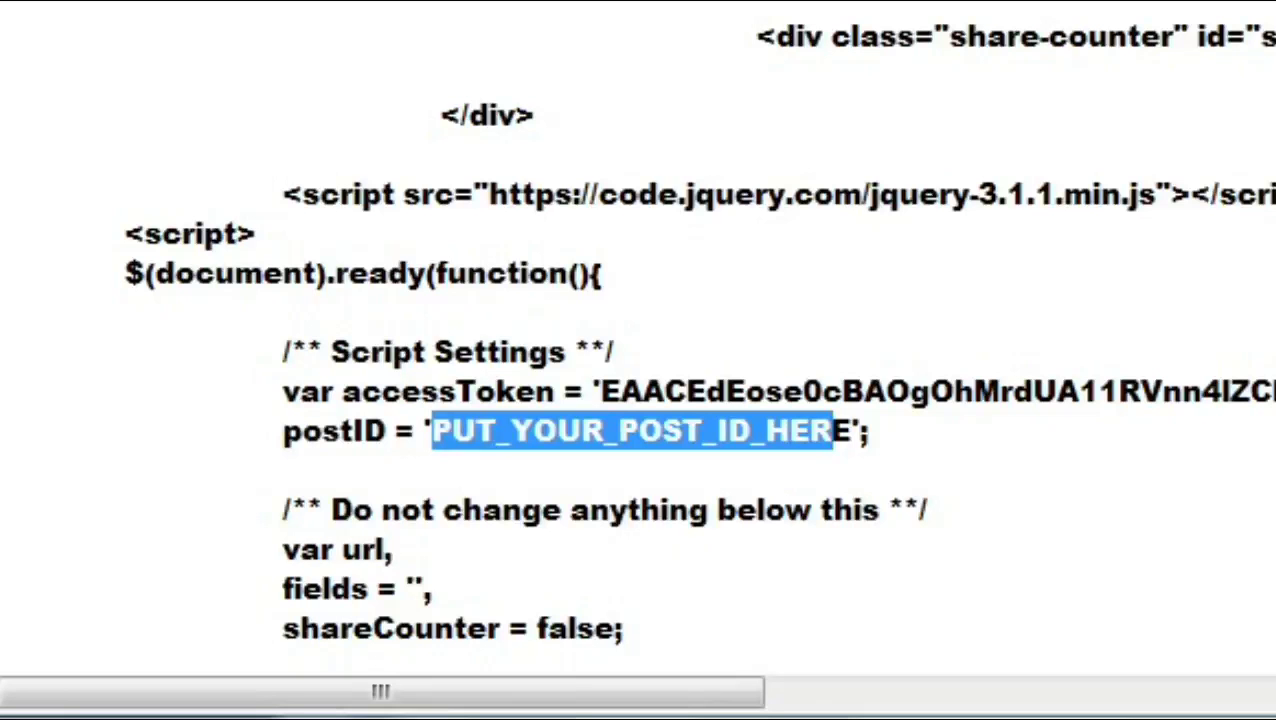
pyautogui.moveTo(833, 431); pyautogui.dragTo(852, 431)
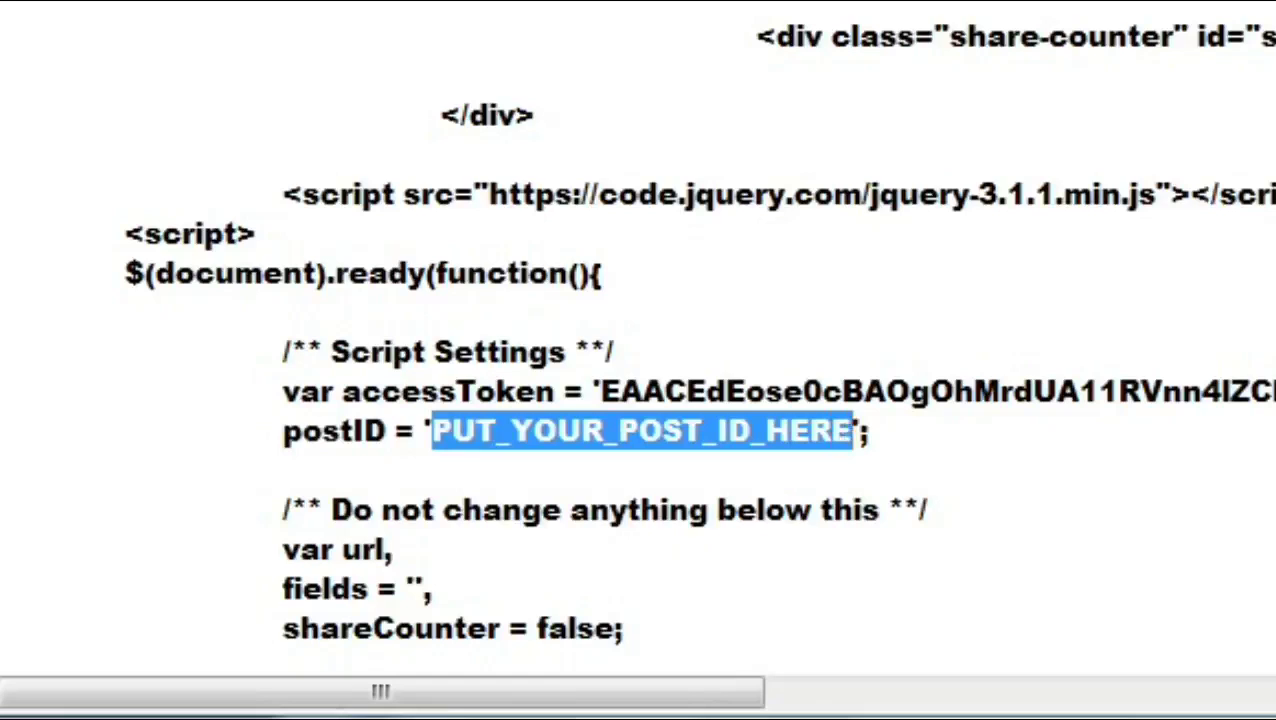
pyautogui.press('BackSpace')
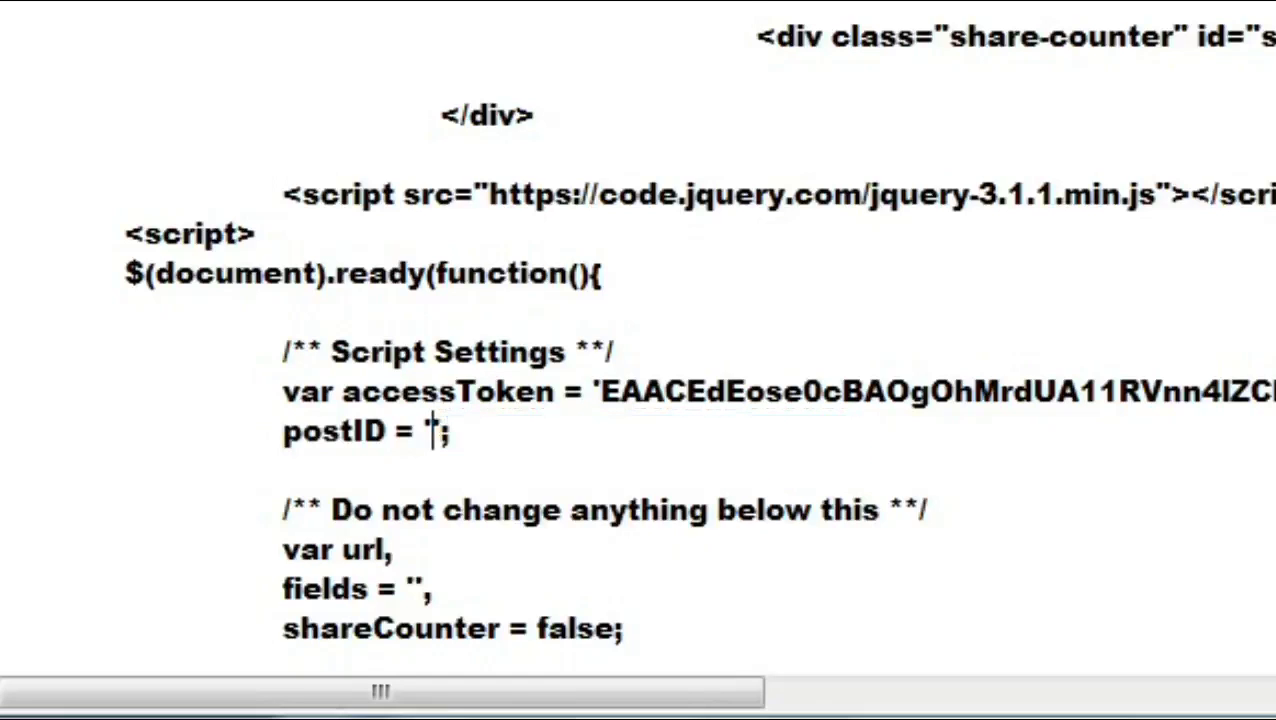
pyautogui.hotkey('ctrl', 'v')
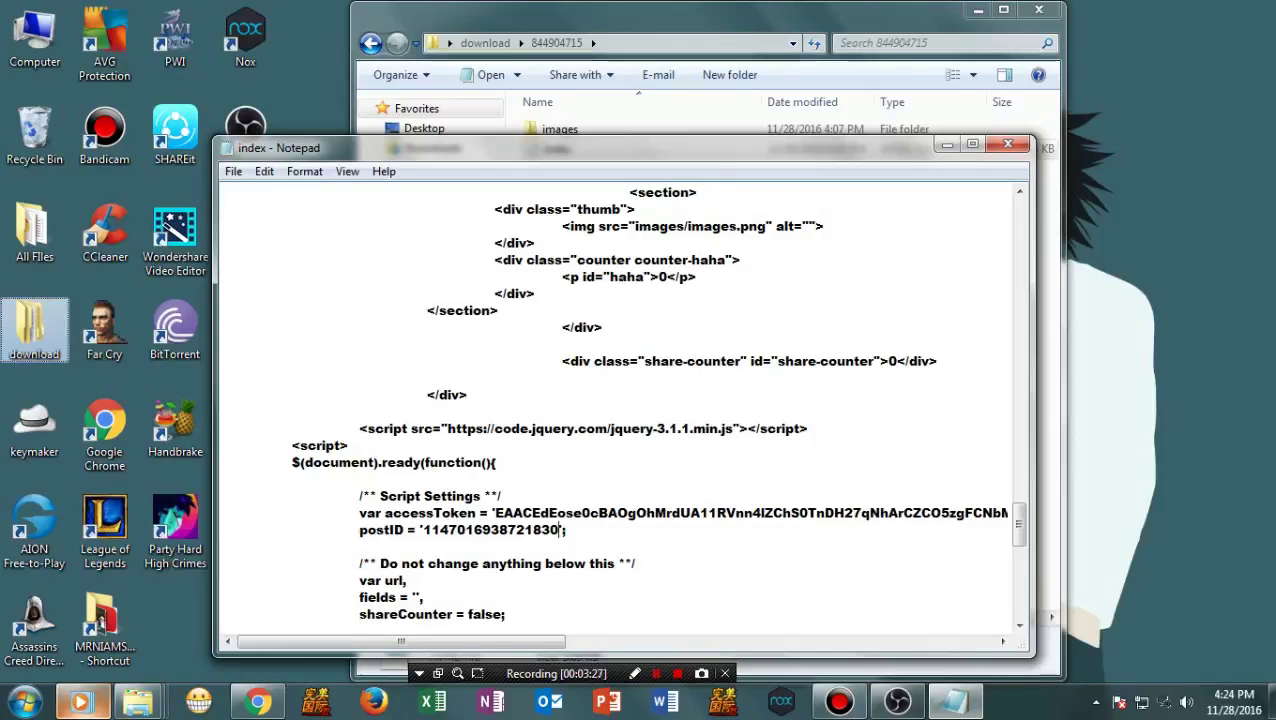
# Save the edited index file and close Notepad
pyautogui.click(233, 171)
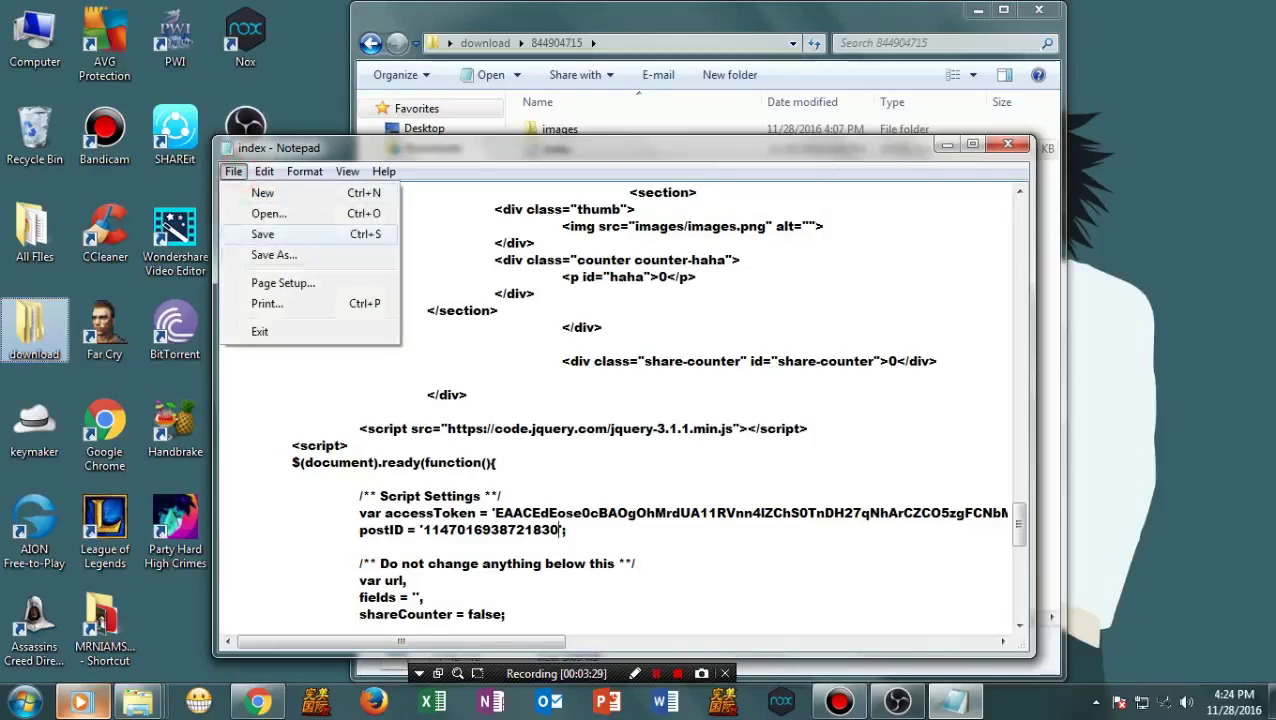
pyautogui.click(278, 235)
pyautogui.click(1008, 144)
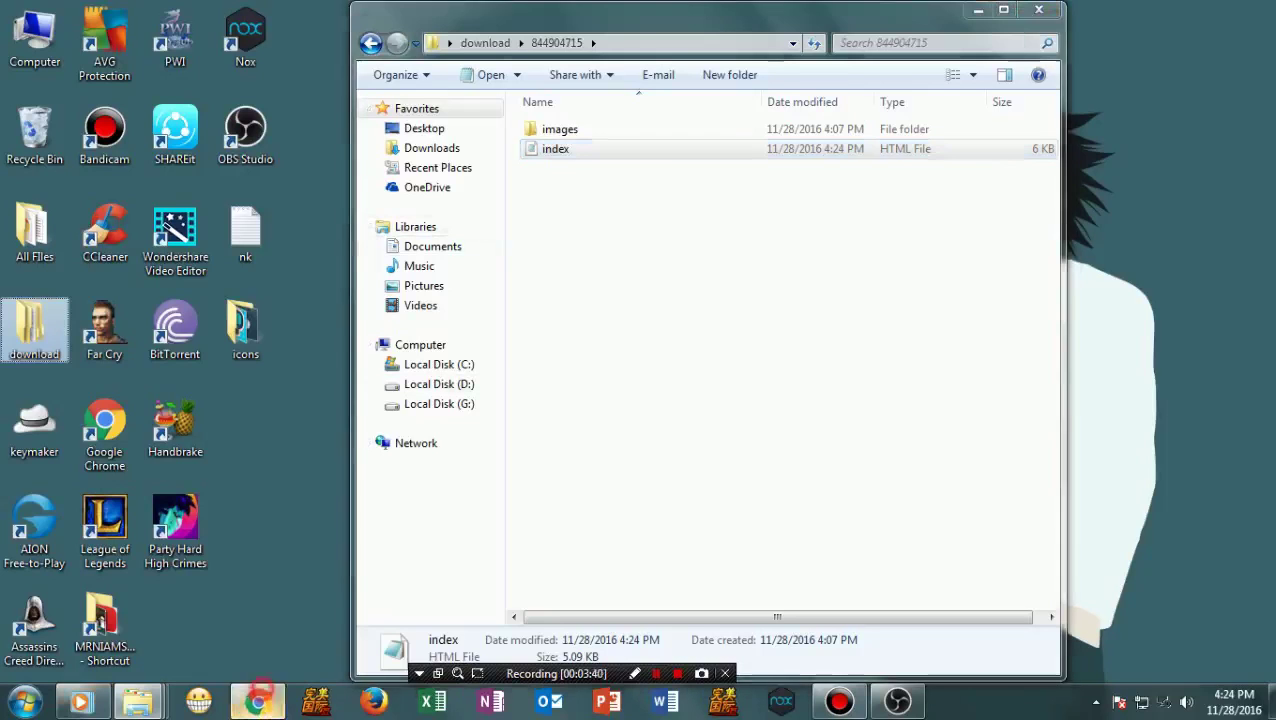
# Switch to Chrome and choose the Like reaction on the live poll video
pyautogui.click(257, 701)
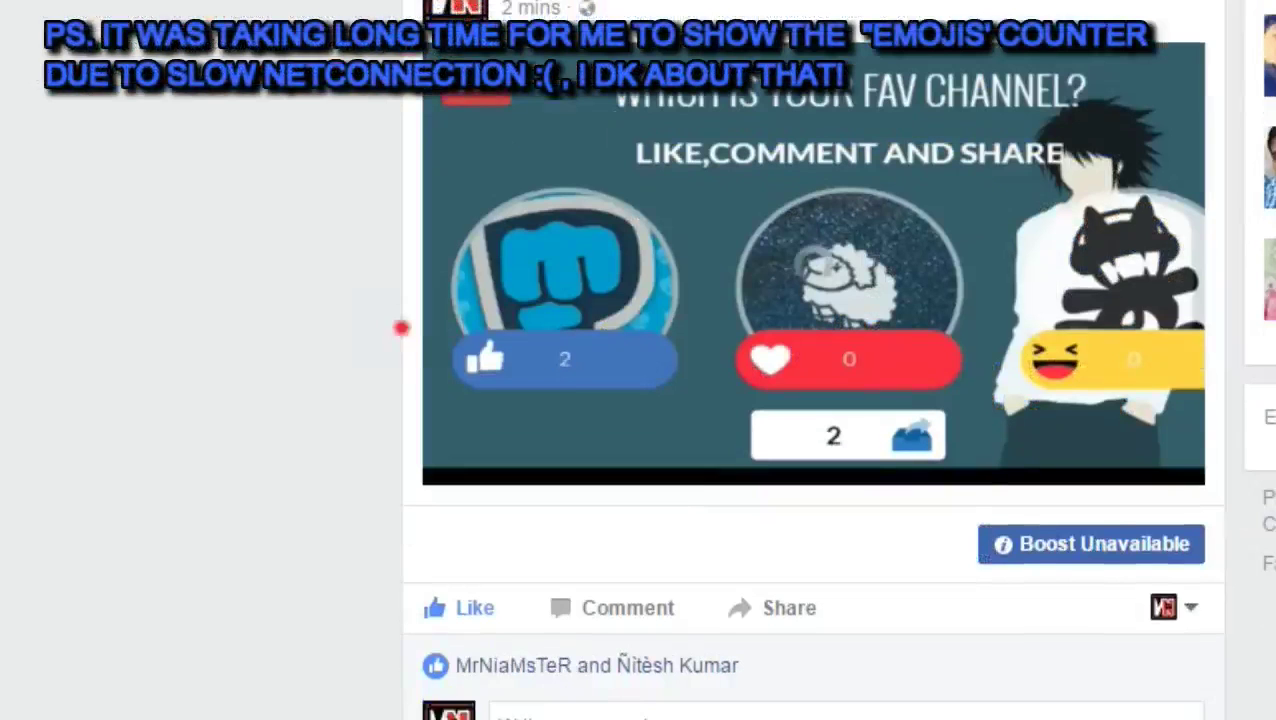
pyautogui.moveTo(465, 608)
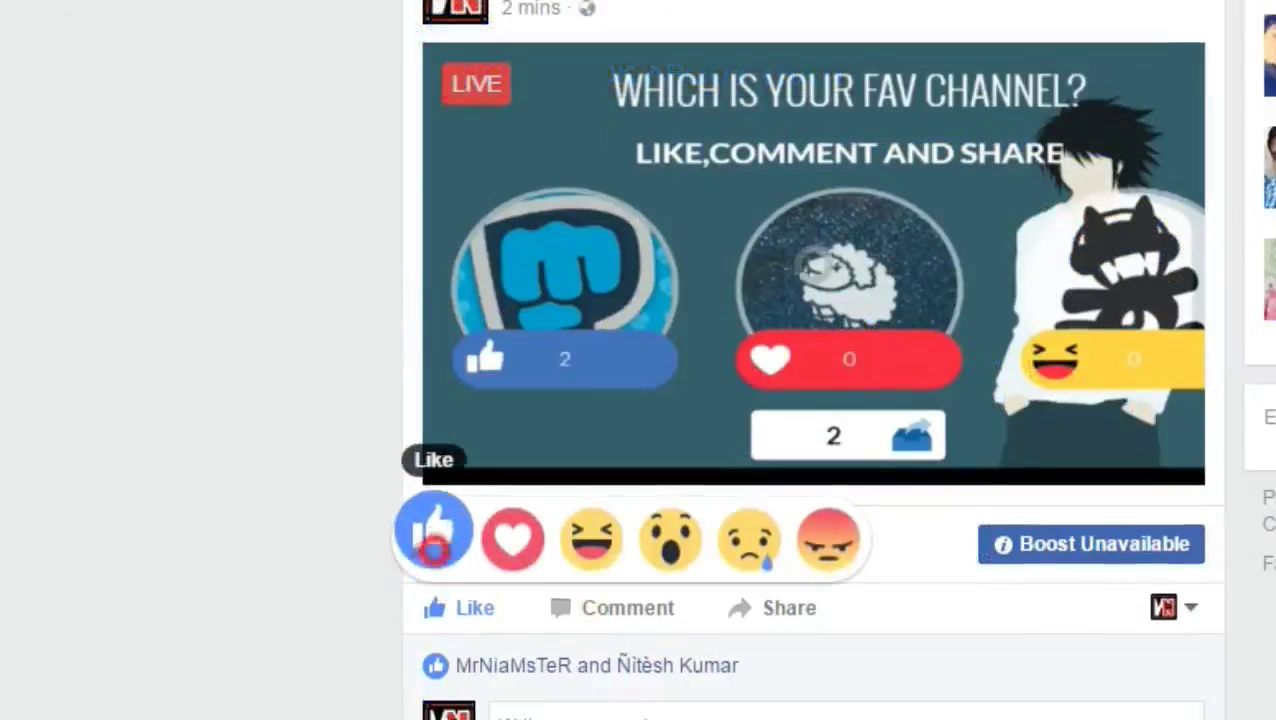
pyautogui.click(433, 530)
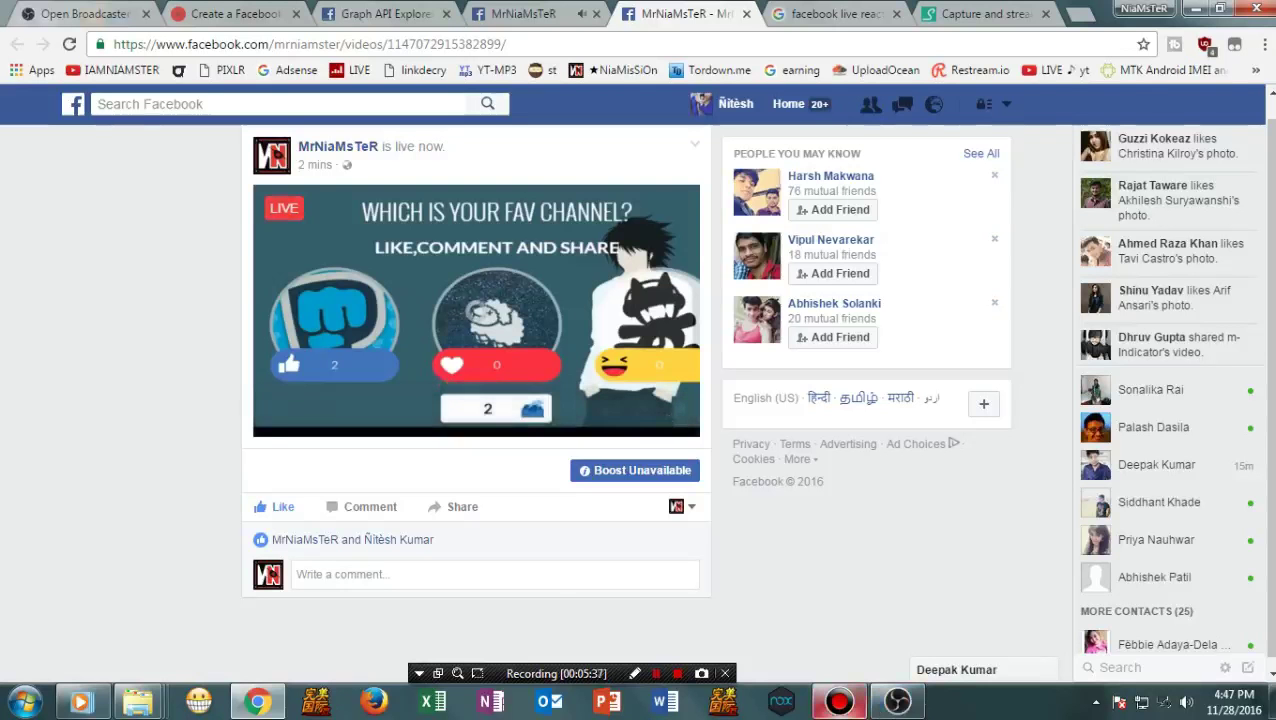
# Bring up OBS Studio to check the poll's reaction counters in the preview, and return to the desktop
pyautogui.click(897, 701)
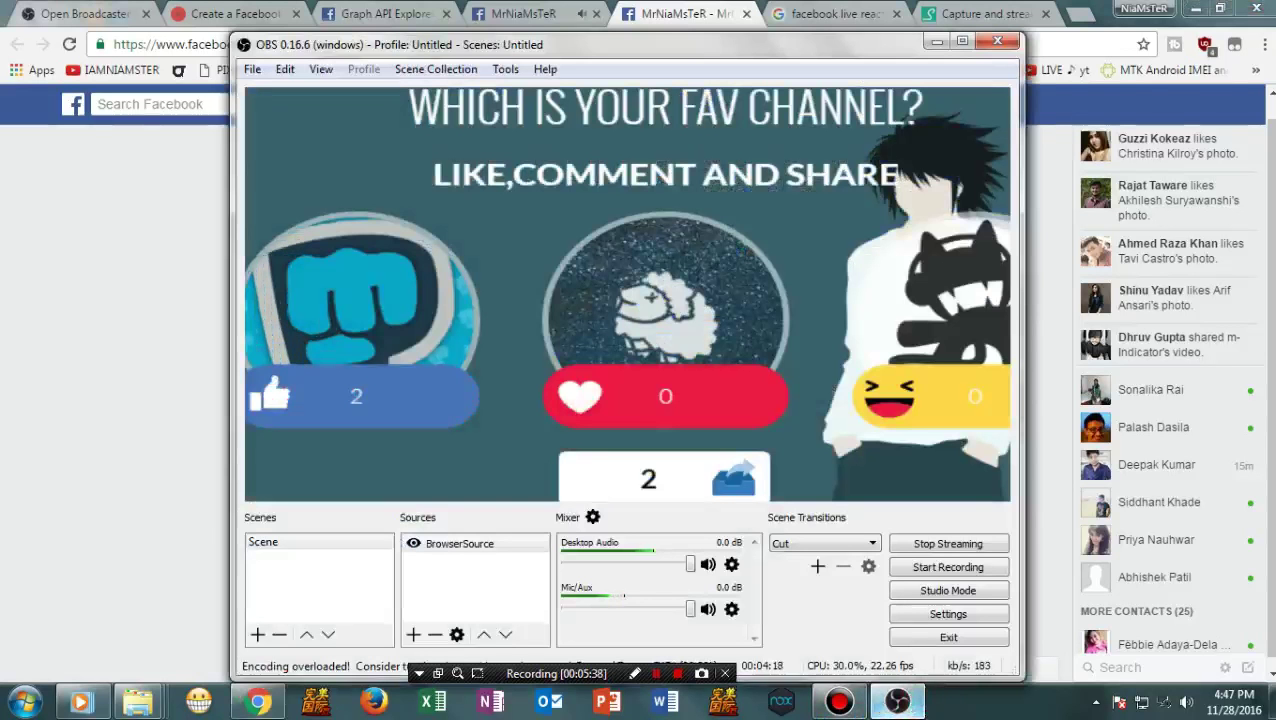
pyautogui.click(125, 406)
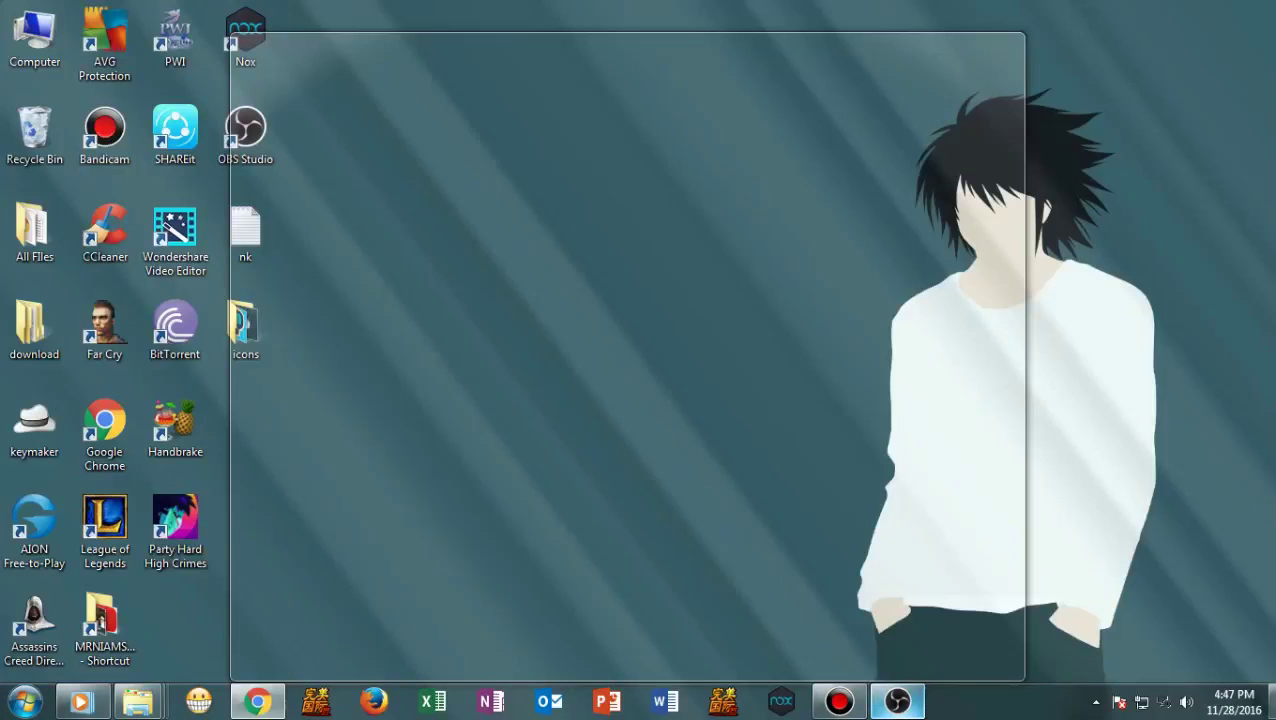
pyautogui.click(1271, 702)
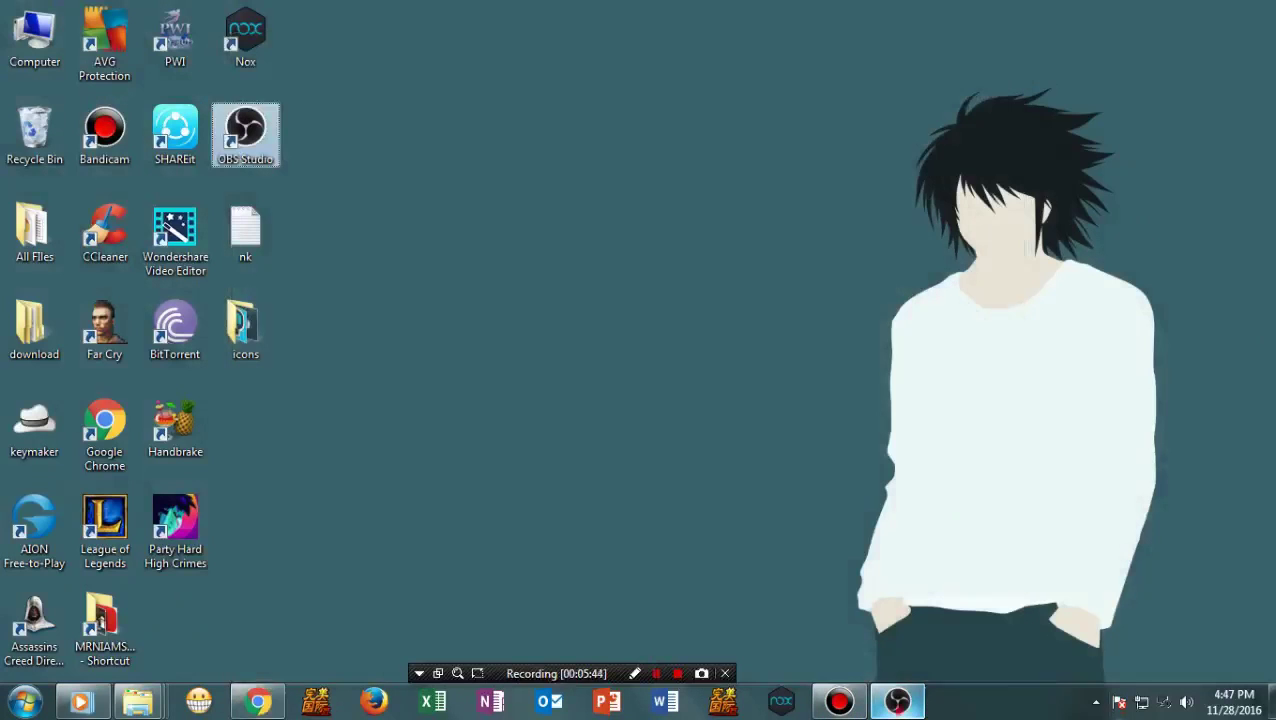
pyautogui.click(897, 701)
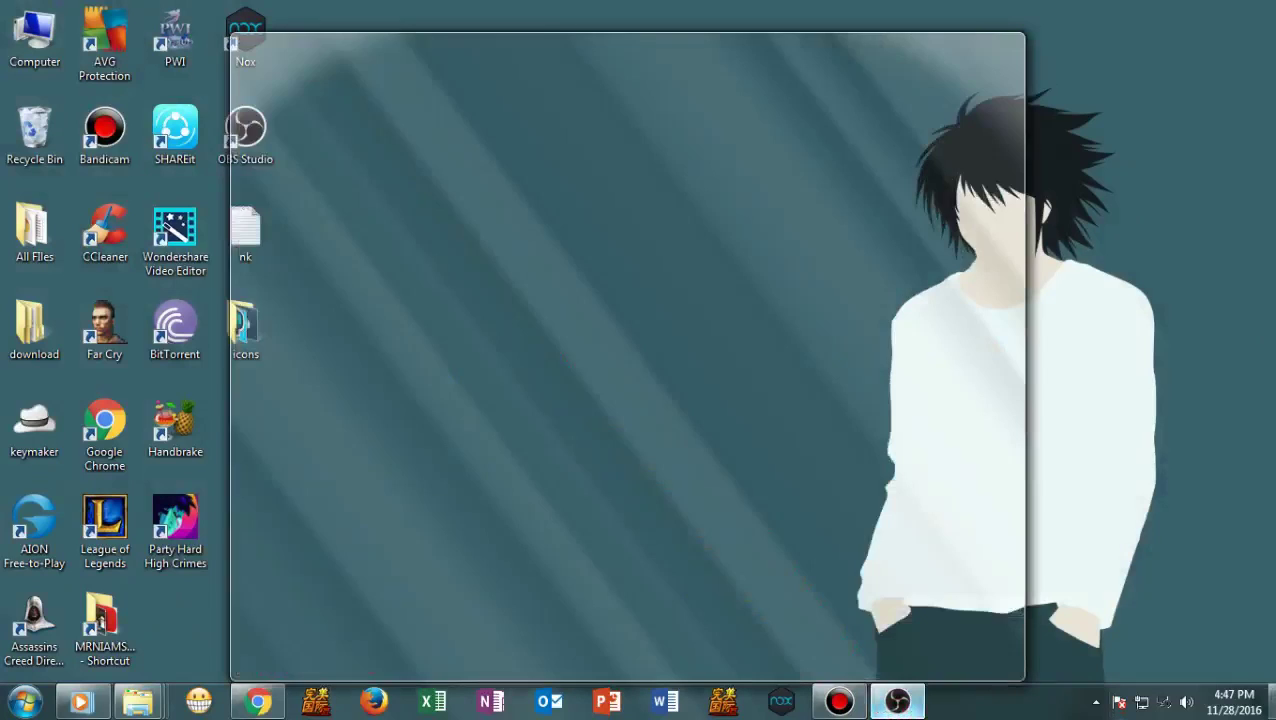
pyautogui.click(1271, 702)
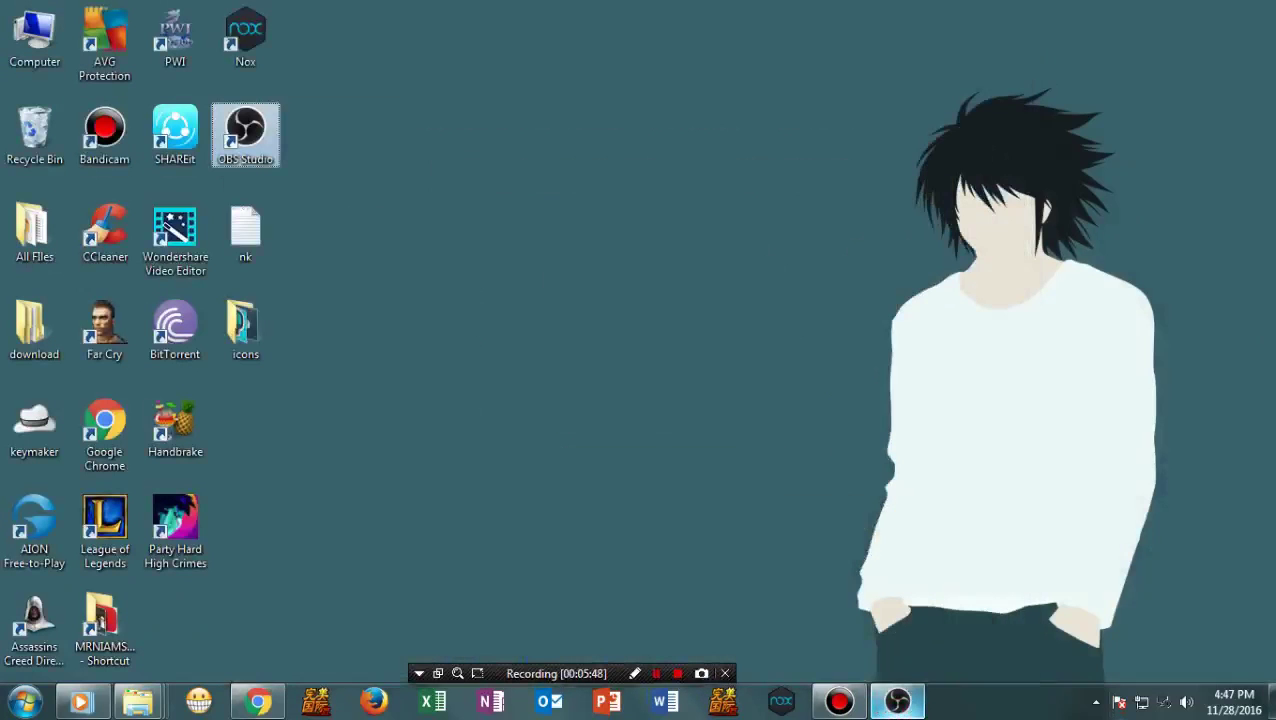